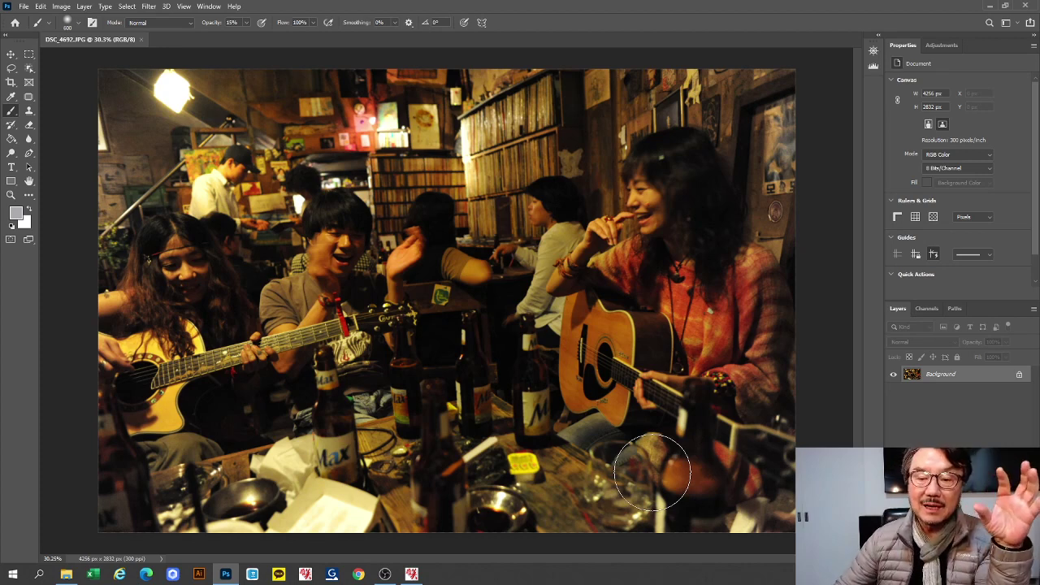
- Add a Black & White adjustment layer above the photo and set Reds to 82 and Yellows to 84
{"action": "scroll", "coordinate": [652, 471], "scroll_direction": "down", "scroll_amount": 1}
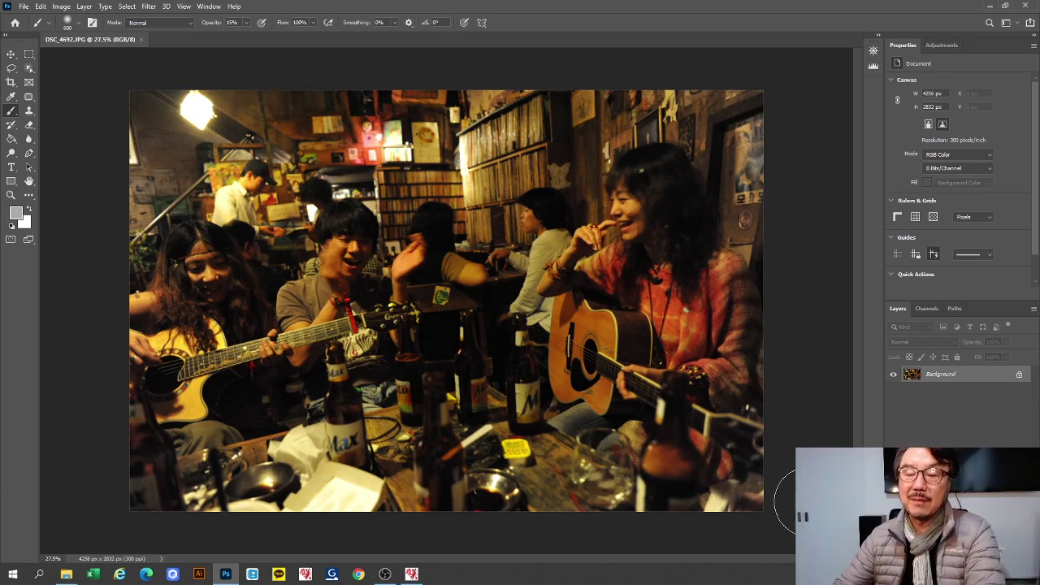
{"action": "left_click", "coordinate": [1000, 348]}
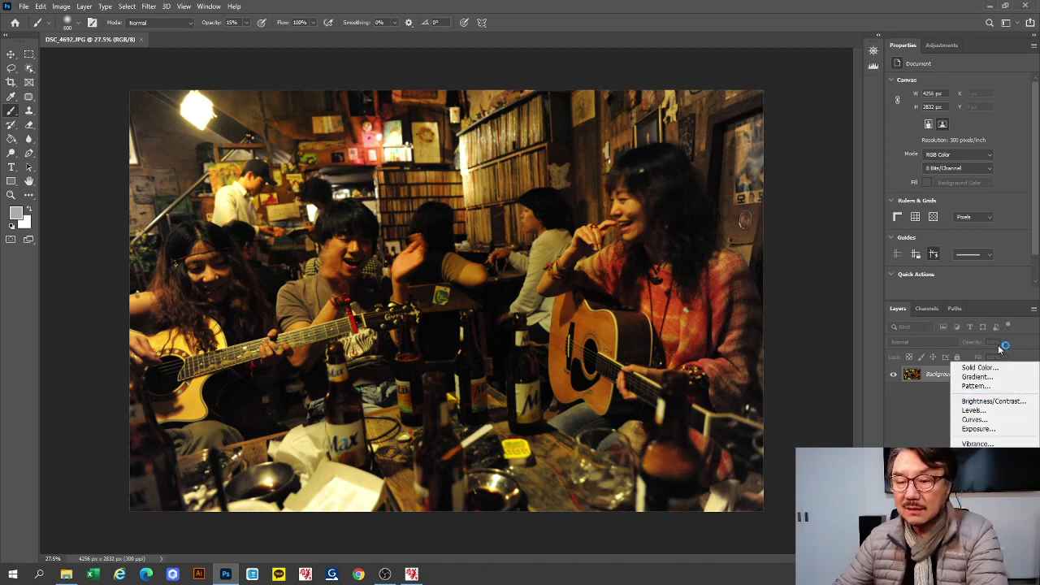
{"action": "left_click", "coordinate": [983, 471]}
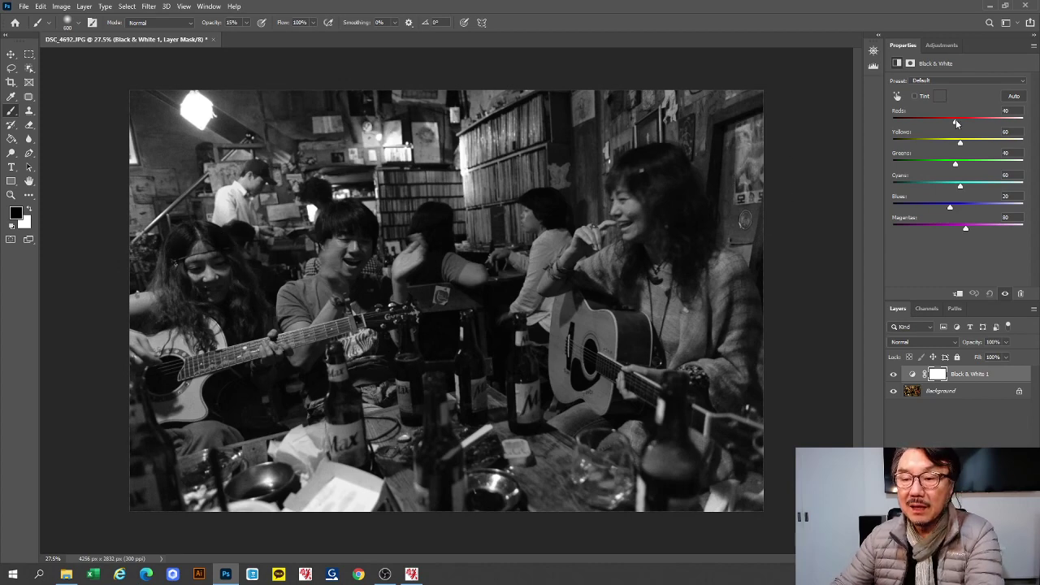
{"action": "left_click_drag", "start_coordinate": [957, 123], "coordinate": [968, 145]}
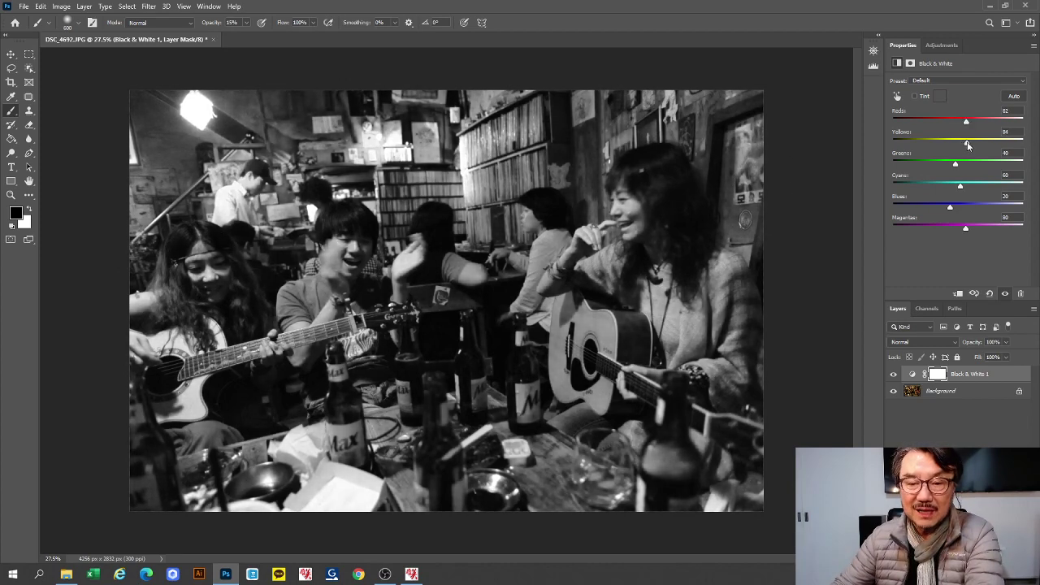
- Compare the photo with and without the Black & White adjustment by toggling that layer's visibility
{"action": "left_click", "coordinate": [893, 376]}
{"action": "left_click", "coordinate": [893, 375]}
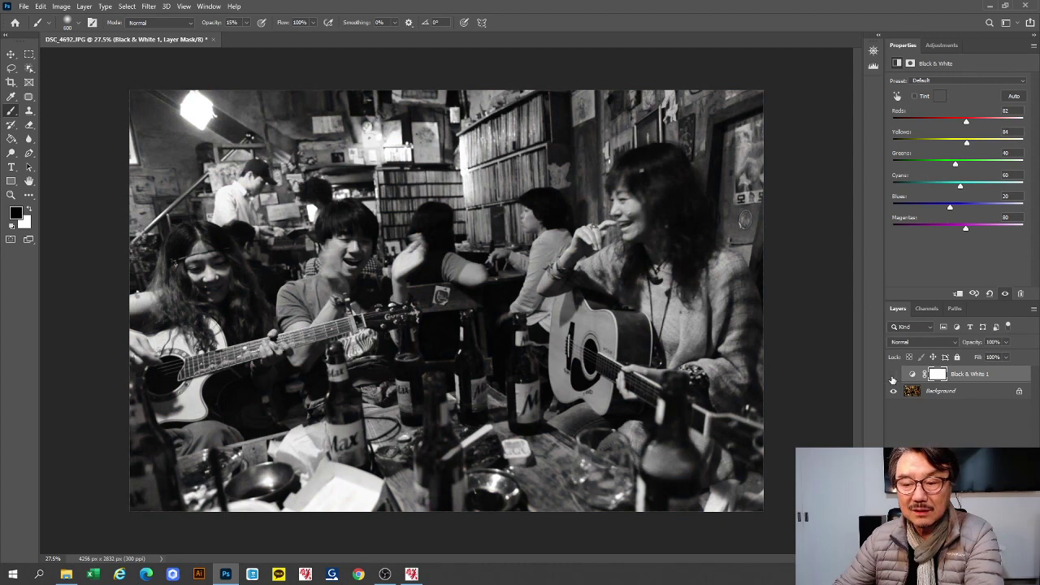
{"action": "left_click", "coordinate": [893, 375]}
{"action": "left_click", "coordinate": [893, 375]}
{"action": "left_click", "coordinate": [893, 375]}
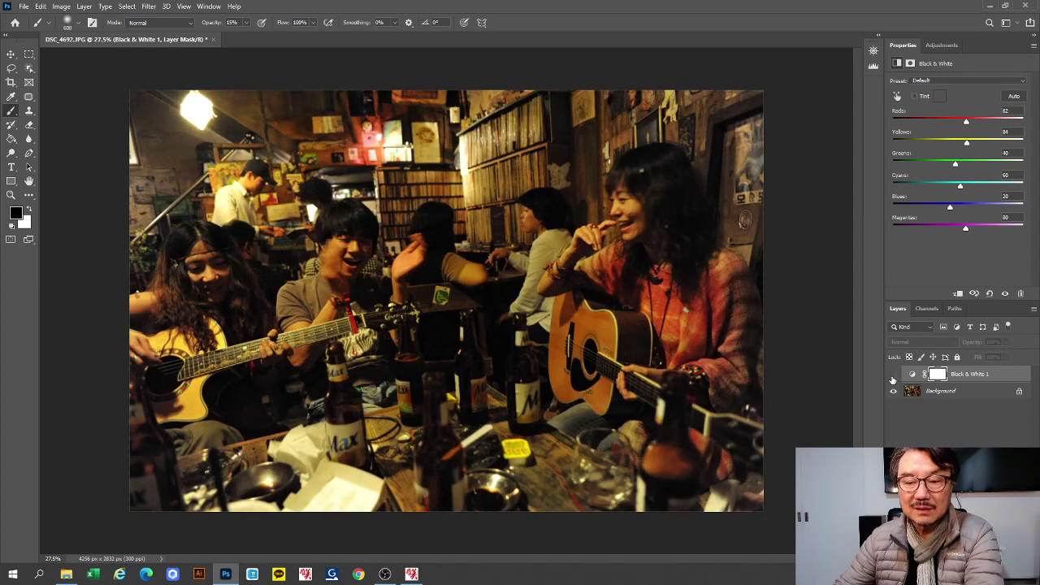
{"action": "left_click", "coordinate": [893, 375]}
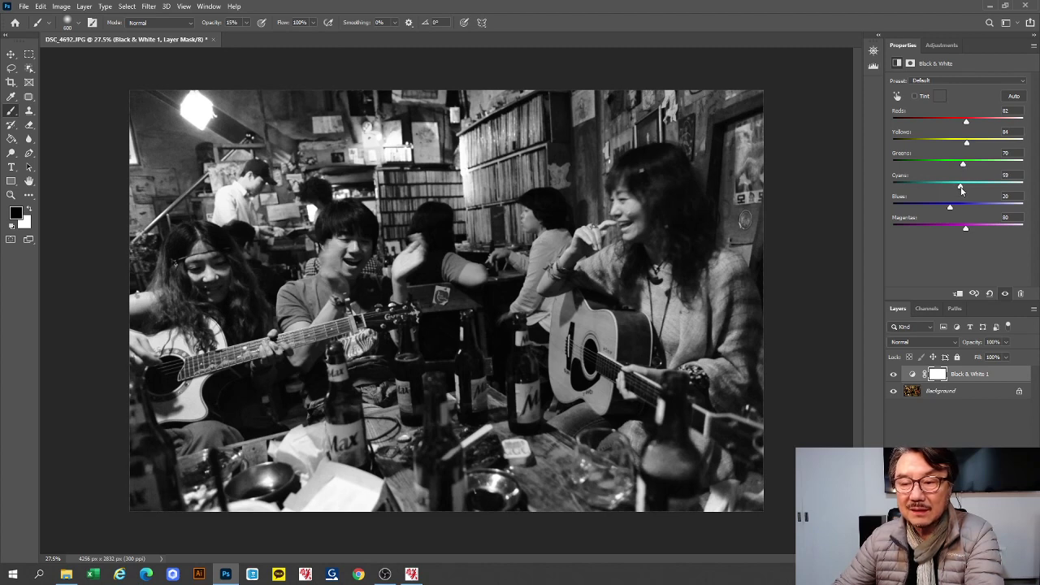
- Set the Black & White adjustment's Greens to 70, Cyans to 57, Blues to -1 and Magentas to 82
{"action": "left_click_drag", "start_coordinate": [962, 190], "coordinate": [961, 189]}
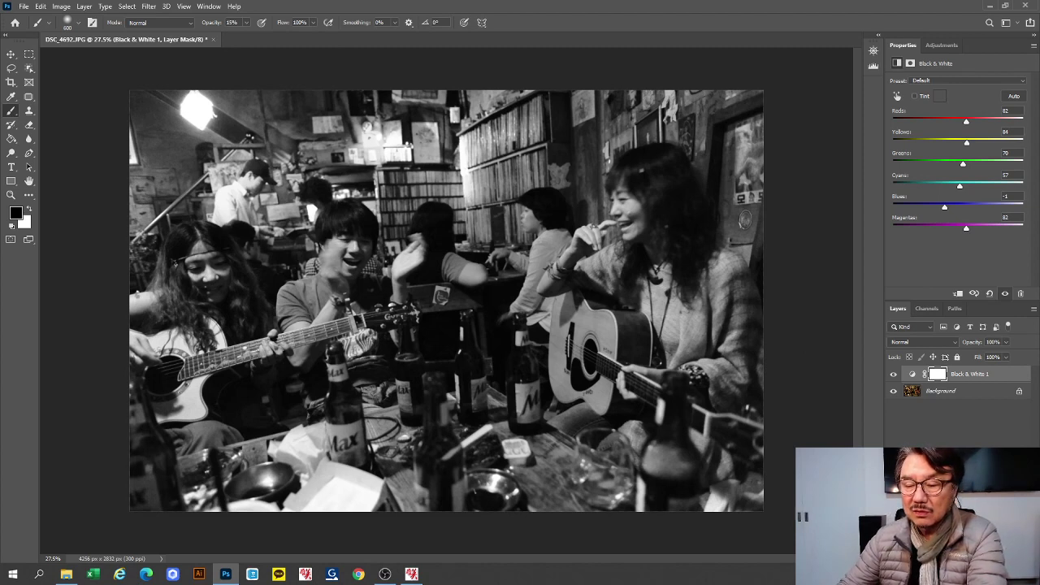
- Add a Curves adjustment layer and brighten the image with a curve point at input 177, output 202
{"action": "left_click", "coordinate": [956, 549]}
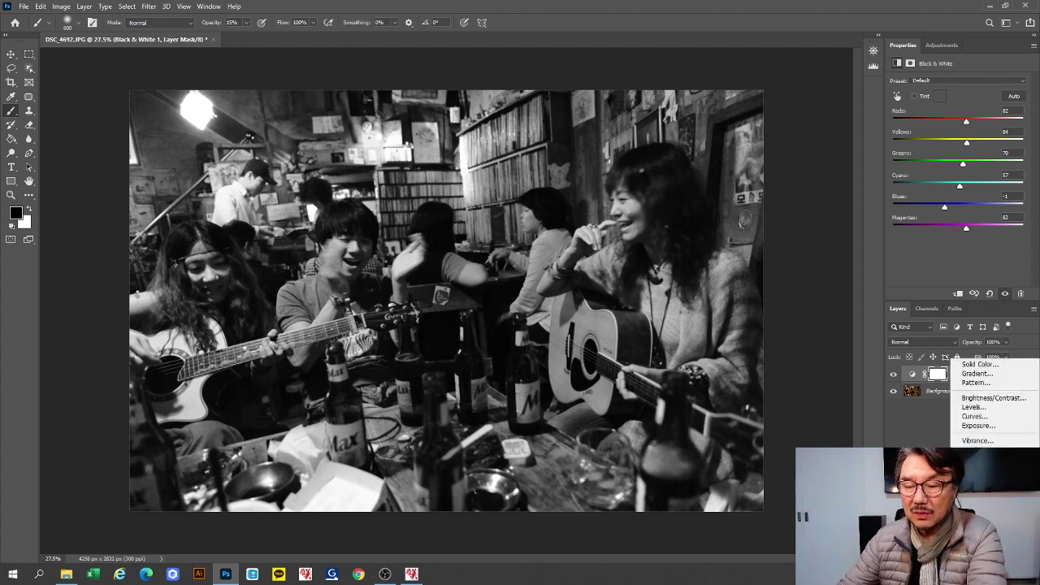
{"action": "left_click", "coordinate": [1013, 417]}
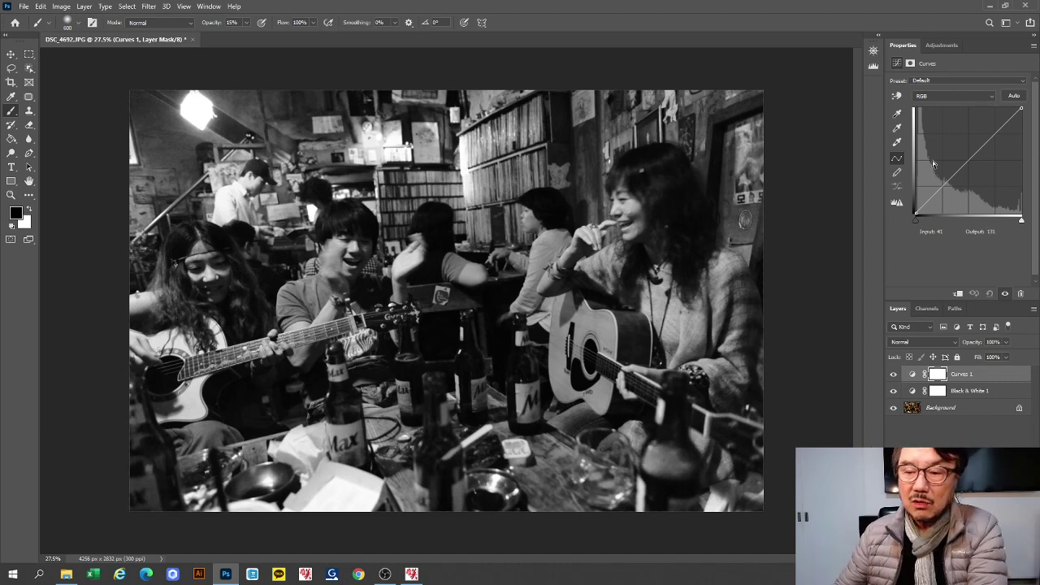
{"action": "left_click_drag", "start_coordinate": [993, 137], "coordinate": [989, 128]}
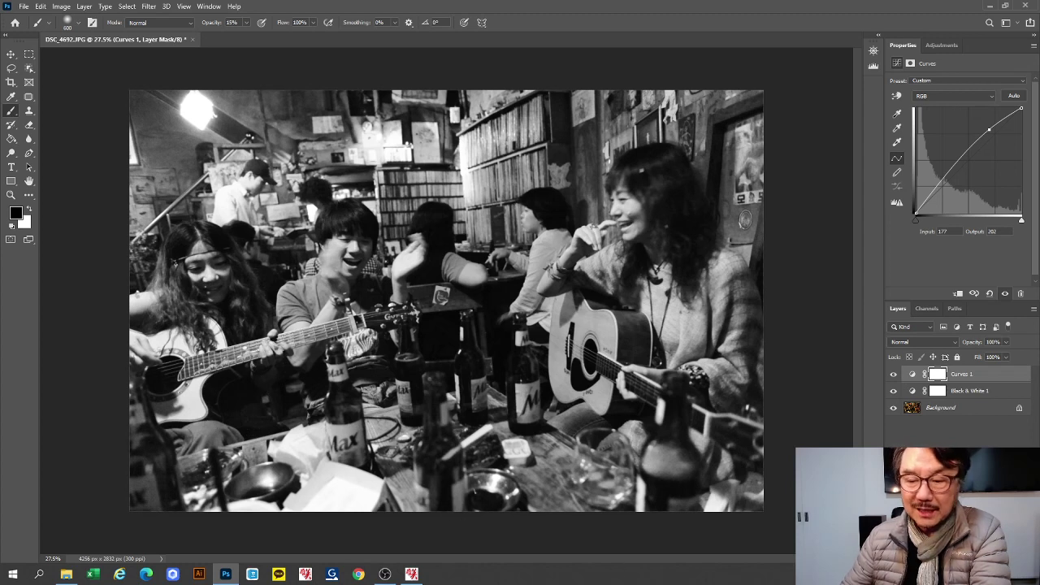
- Add a second Curves layer and darken the image with the on-image adjustment tool, using a point at input 97, output 48
{"action": "left_click", "coordinate": [955, 555]}
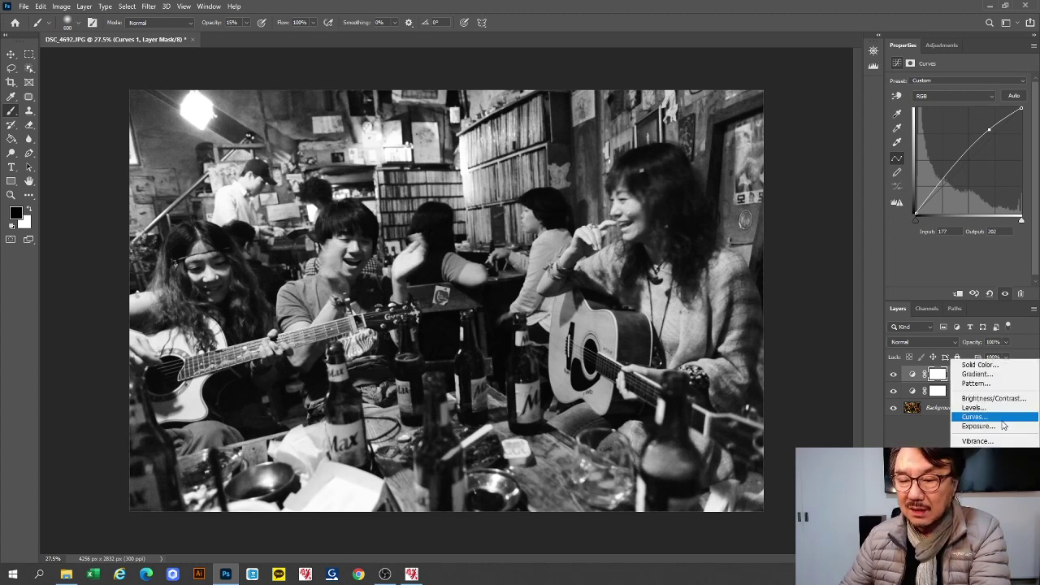
{"action": "left_click", "coordinate": [974, 417]}
{"action": "left_click", "coordinate": [898, 96]}
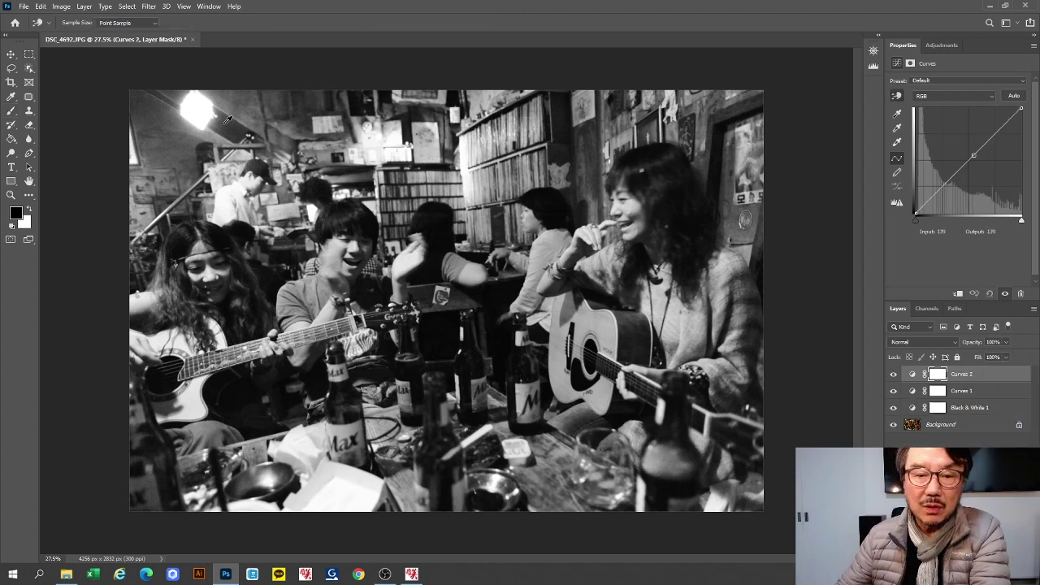
{"action": "left_click_drag", "start_coordinate": [240, 101], "coordinate": [246, 122]}
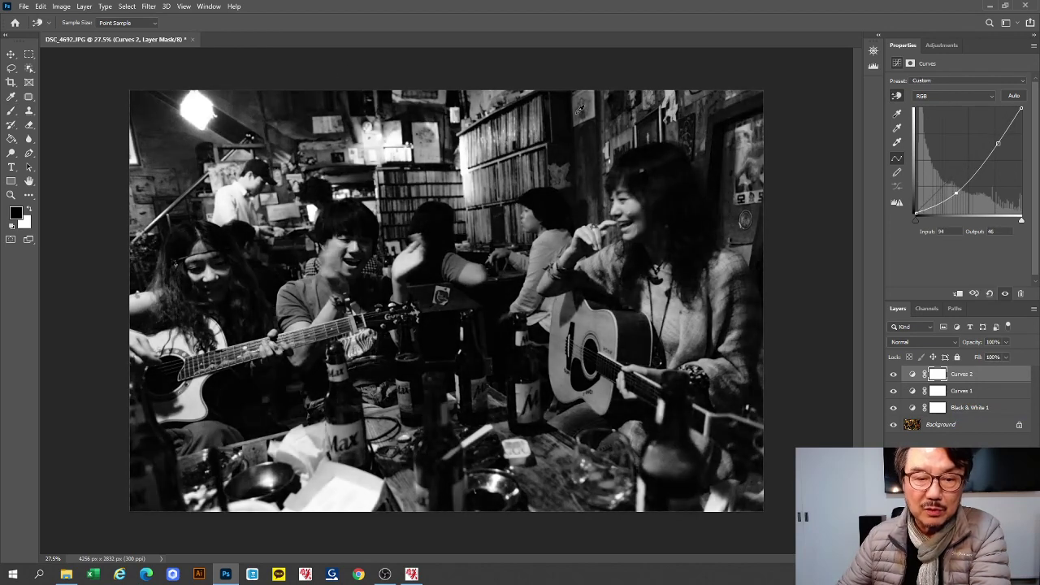
- Fill the darkening Curves layer's mask with black and paint white around the photo's edges with a 900 px brush at 15% opacity
{"action": "left_click", "coordinate": [9, 139]}
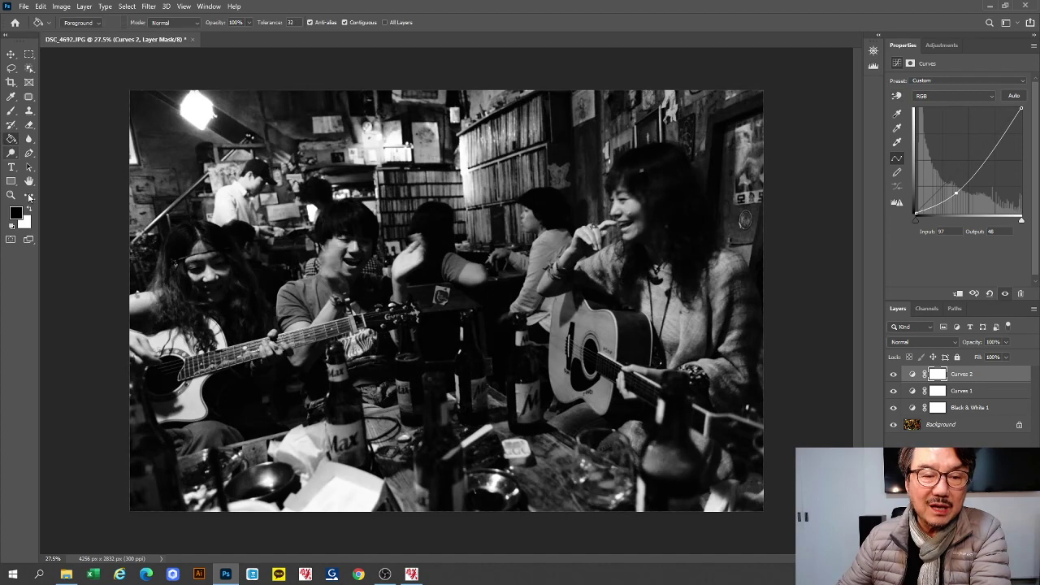
{"action": "left_click", "coordinate": [334, 221]}
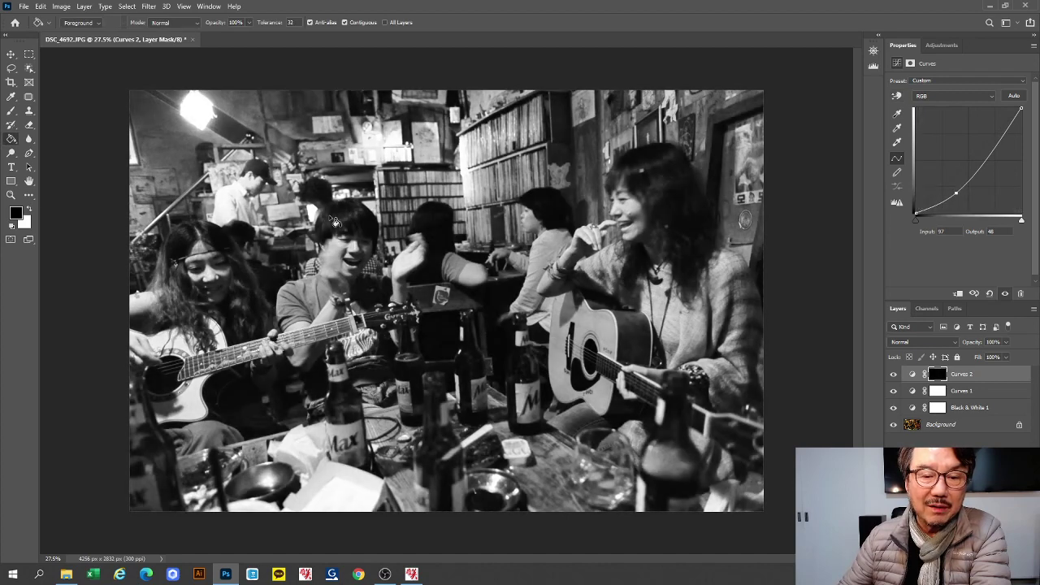
{"action": "left_click", "coordinate": [12, 111]}
{"action": "left_click", "coordinate": [33, 209]}
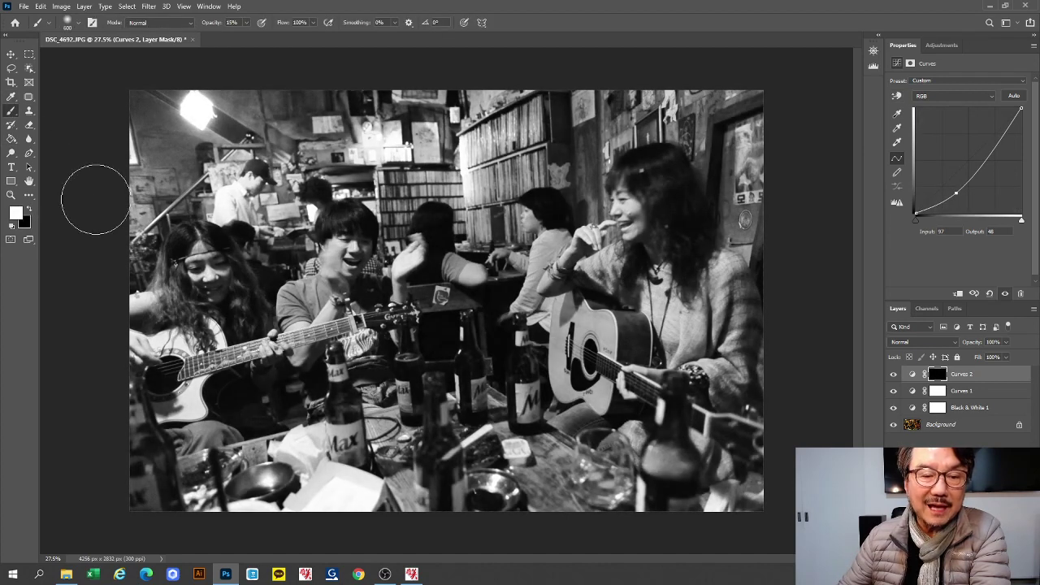
{"action": "key", "text": "ctrl+minus"}
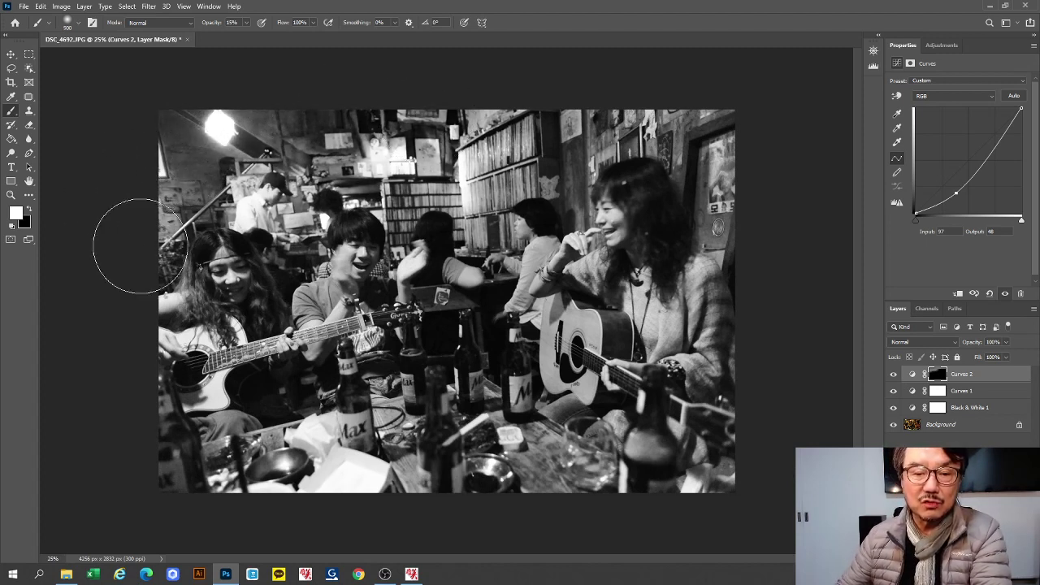
{"action": "left_click_drag", "start_coordinate": [301, 148], "coordinate": [384, 154]}
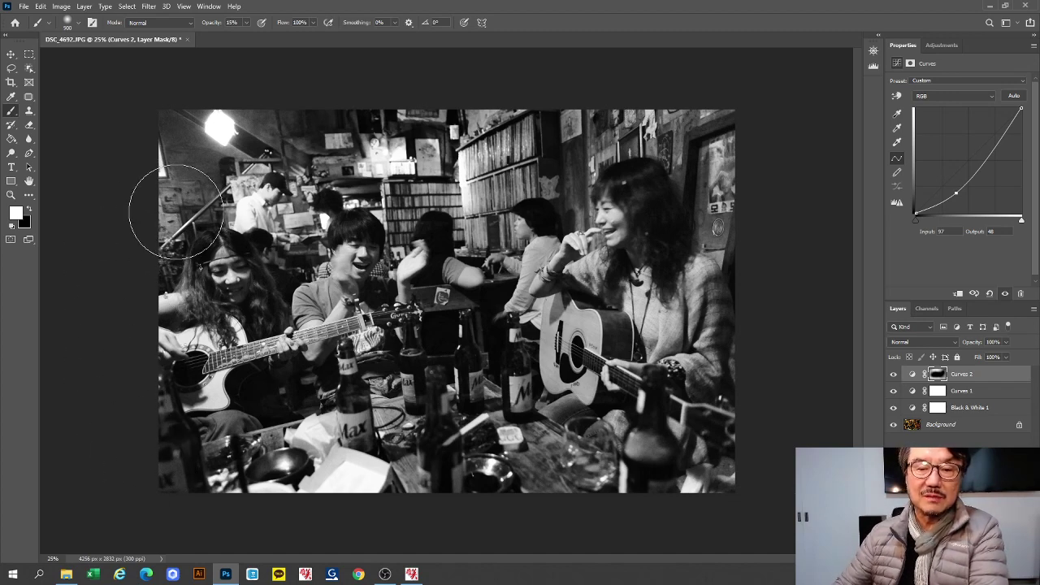
- Compare the edge darkening on and off by toggling the Curves 2 layer's visibility
{"action": "left_click", "coordinate": [894, 374]}
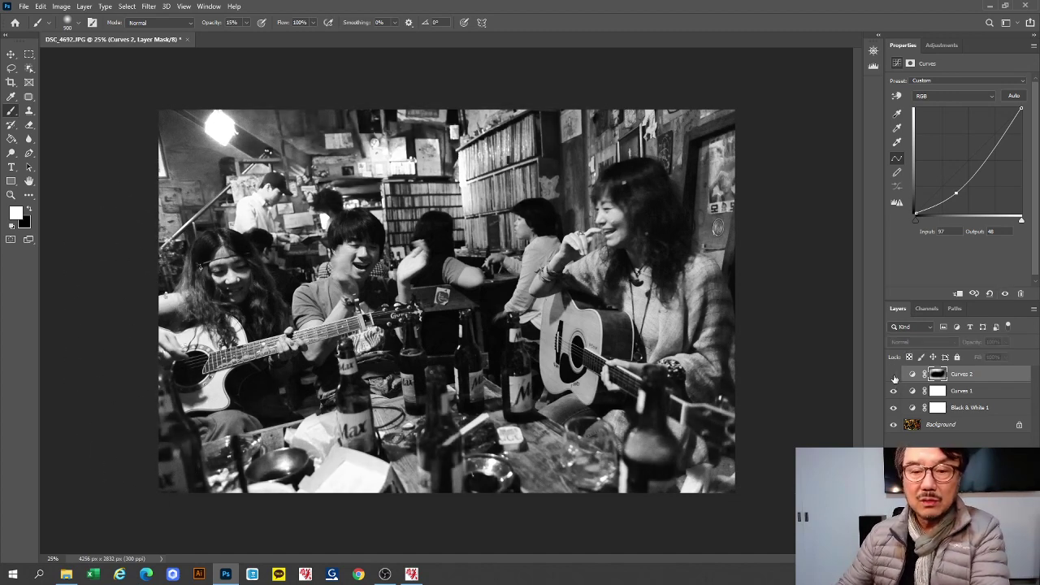
{"action": "left_click", "coordinate": [894, 375]}
{"action": "left_click", "coordinate": [894, 375]}
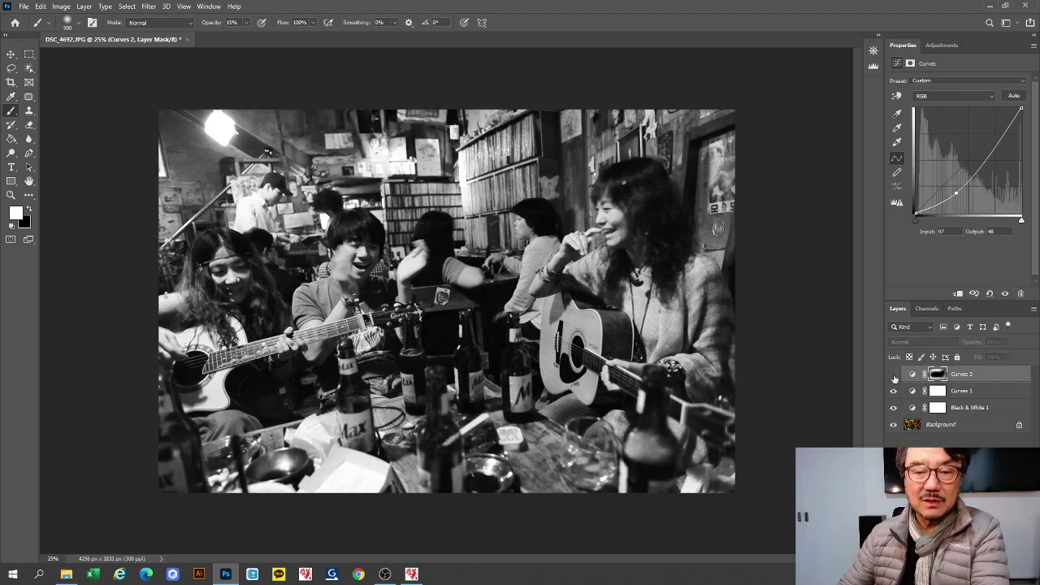
{"action": "left_click", "coordinate": [894, 374]}
{"action": "left_click", "coordinate": [894, 374]}
{"action": "left_click", "coordinate": [894, 375]}
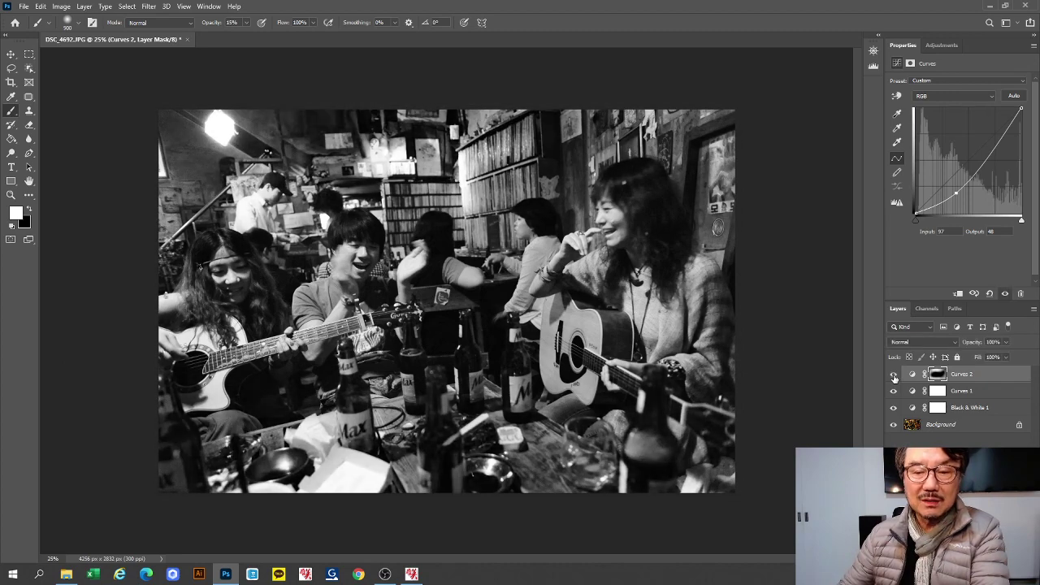
- Add a third Curves layer and brighten slightly by sampling the long-haired guitarist's face, with a point at input 159, output about 169
{"action": "left_click", "coordinate": [954, 456]}
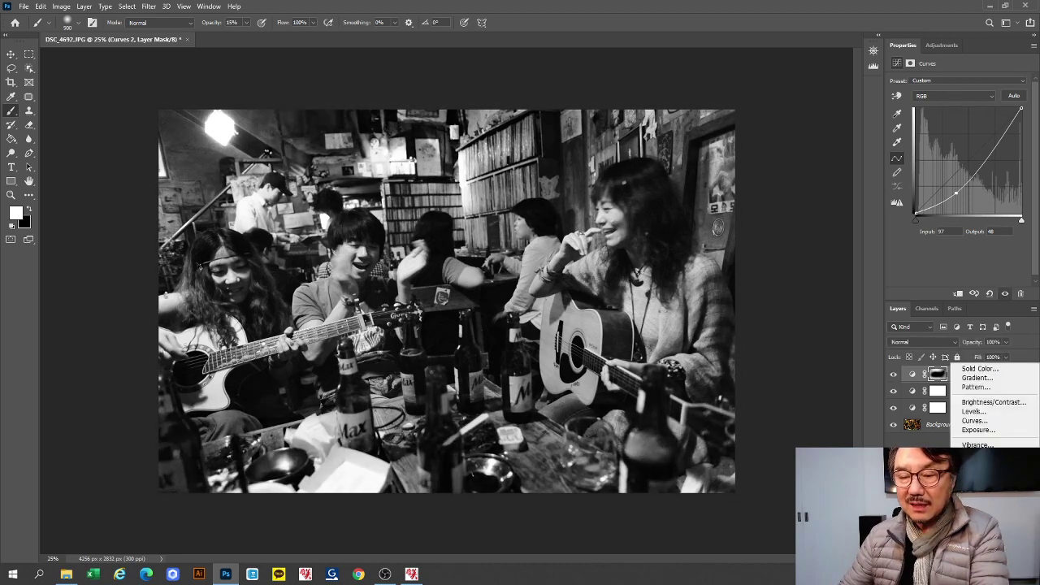
{"action": "left_click", "coordinate": [975, 427]}
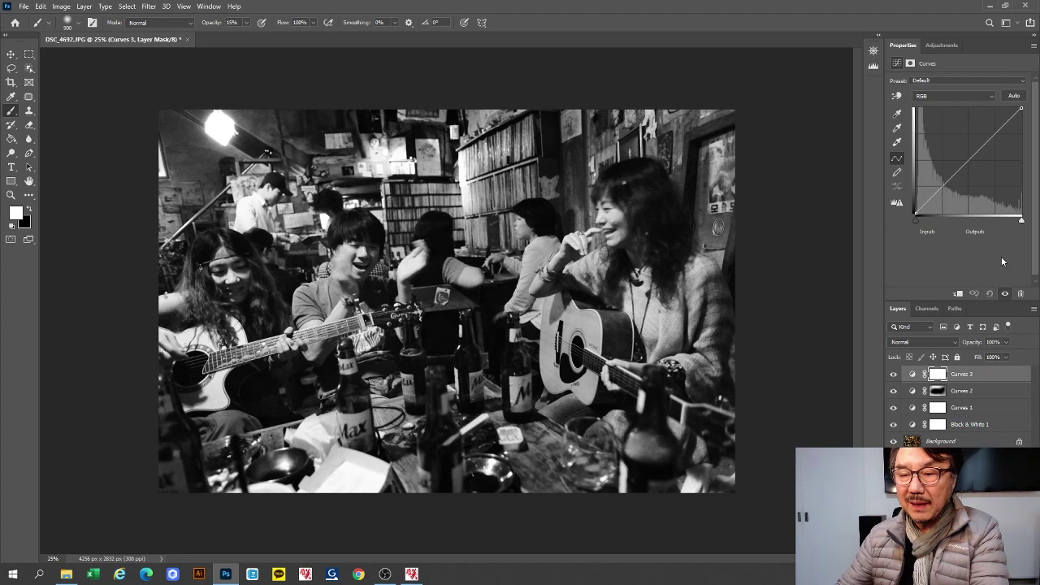
{"action": "left_click", "coordinate": [897, 97]}
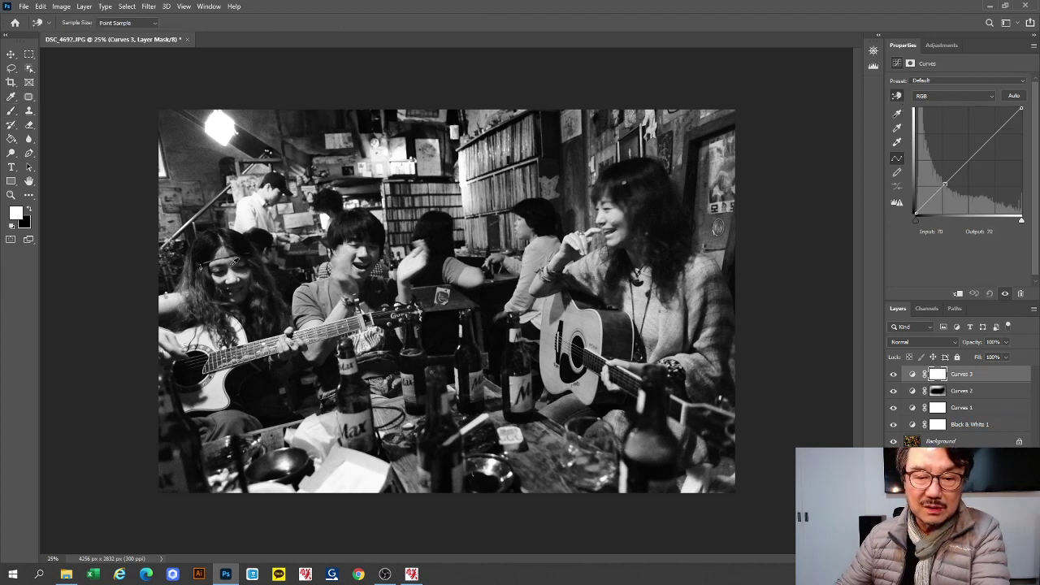
{"action": "mouse_move", "coordinate": [229, 249]}
{"action": "left_mouse_down"}
{"action": "mouse_move", "coordinate": [227, 236]}
{"action": "mouse_move", "coordinate": [227, 248]}
{"action": "left_mouse_up"}
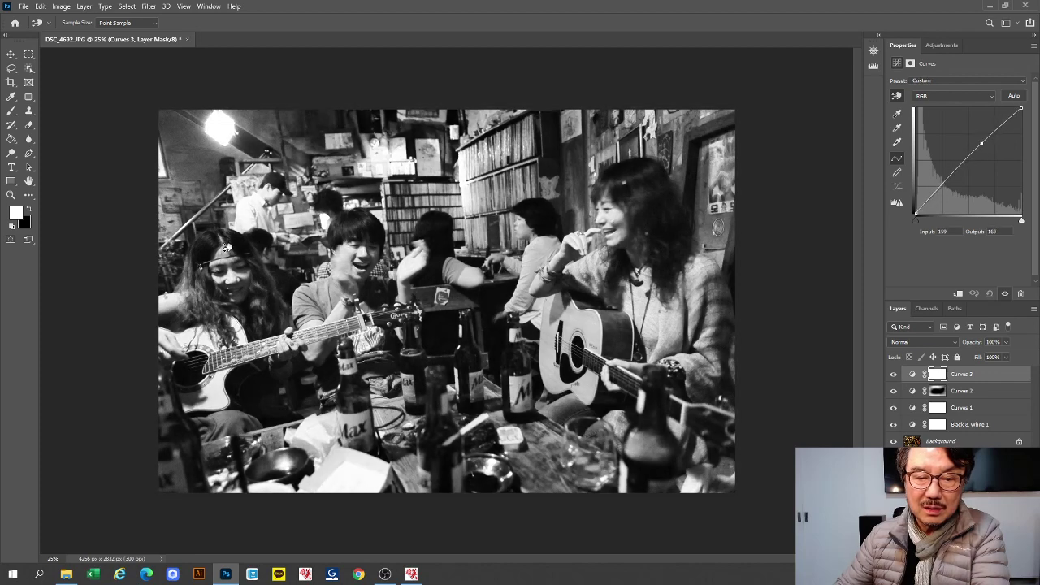
- Fill the Curves 3 mask with black and paint white over the people's faces with a 250 px brush at 15% opacity
{"action": "left_click", "coordinate": [14, 139]}
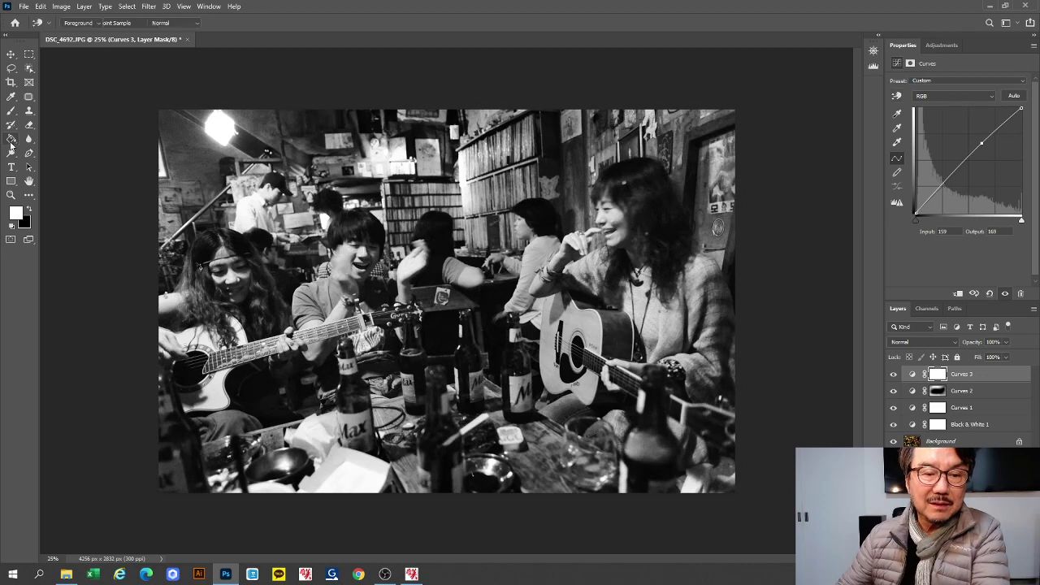
{"action": "left_click", "coordinate": [494, 311]}
{"action": "left_click", "coordinate": [11, 112]}
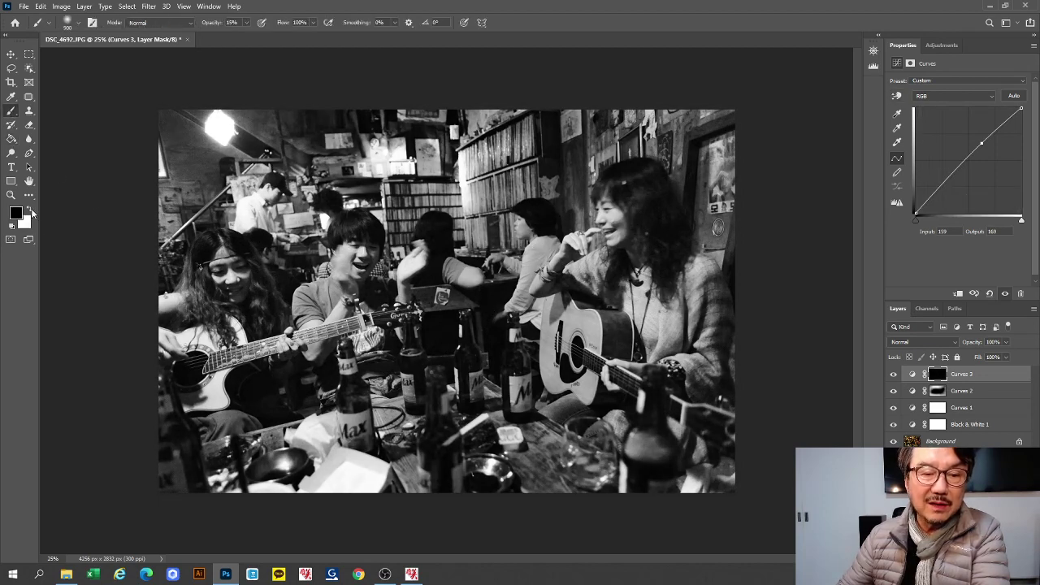
{"action": "left_click", "coordinate": [30, 210]}
{"action": "key", "text": "ctrl+0"}
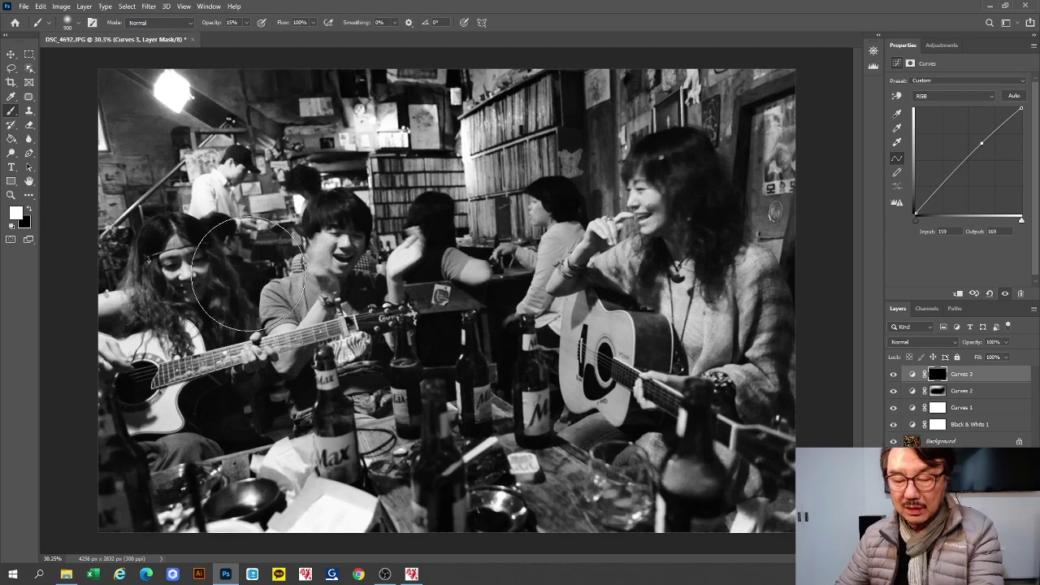
{"action": "mouse_move", "coordinate": [248, 277]}
{"action": "left_mouse_down"}
{"action": "mouse_move", "coordinate": [221, 278]}
{"action": "mouse_move", "coordinate": [275, 332]}
{"action": "mouse_move", "coordinate": [216, 305]}
{"action": "left_mouse_up"}
{"action": "mouse_move", "coordinate": [278, 311]}
{"action": "left_mouse_down"}
{"action": "mouse_move", "coordinate": [184, 274]}
{"action": "mouse_move", "coordinate": [197, 281]}
{"action": "left_mouse_up"}
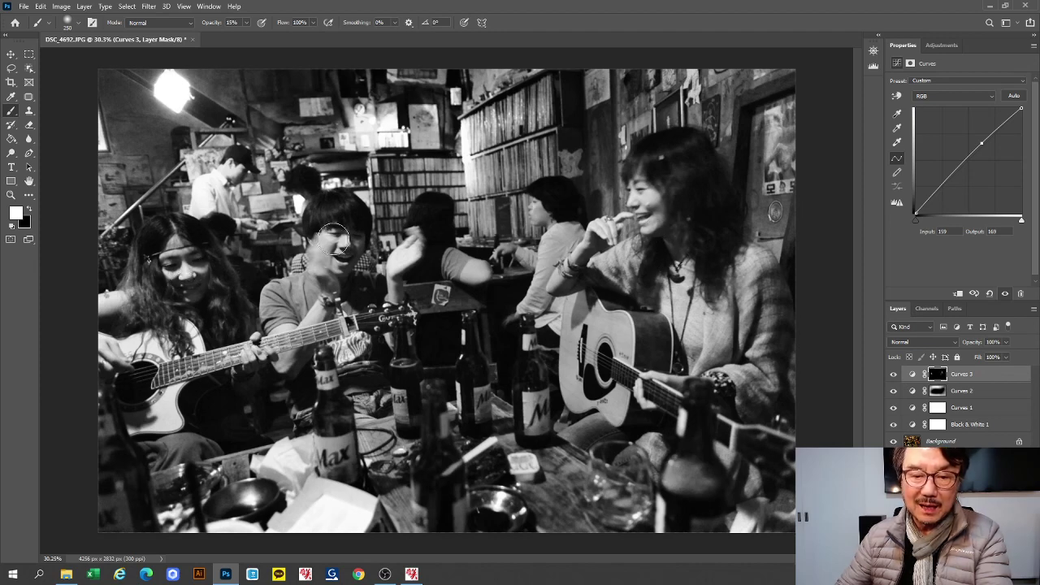
{"action": "mouse_move", "coordinate": [355, 273]}
{"action": "left_mouse_down"}
{"action": "mouse_move", "coordinate": [312, 286]}
{"action": "mouse_move", "coordinate": [372, 268]}
{"action": "left_mouse_up"}
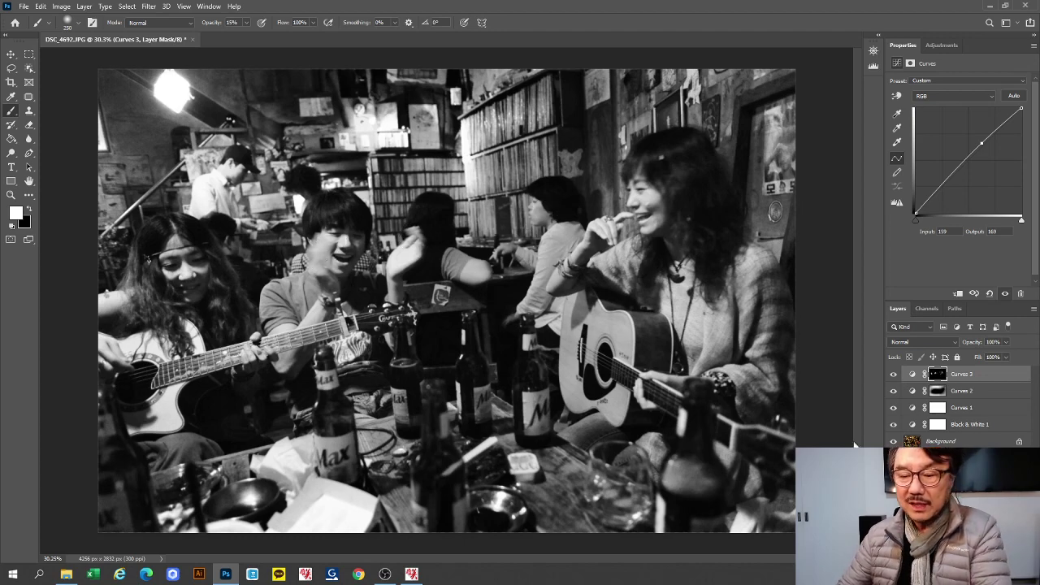
- Add a fourth Curves layer and darken the image with the on-image adjustment tool, using a point at input 158, output 137
{"action": "left_click", "coordinate": [974, 548]}
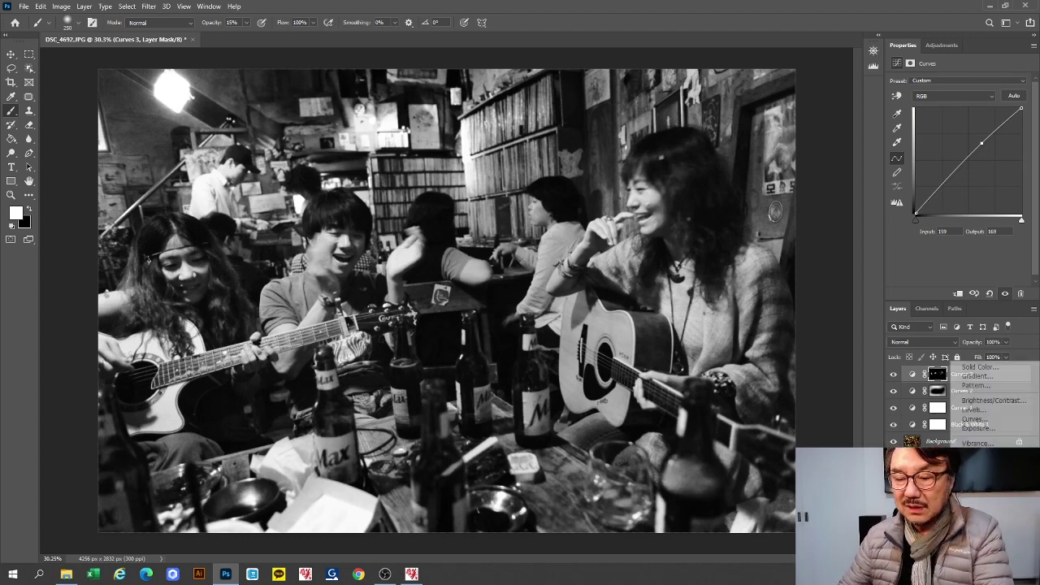
{"action": "left_click", "coordinate": [975, 420]}
{"action": "left_click", "coordinate": [898, 96]}
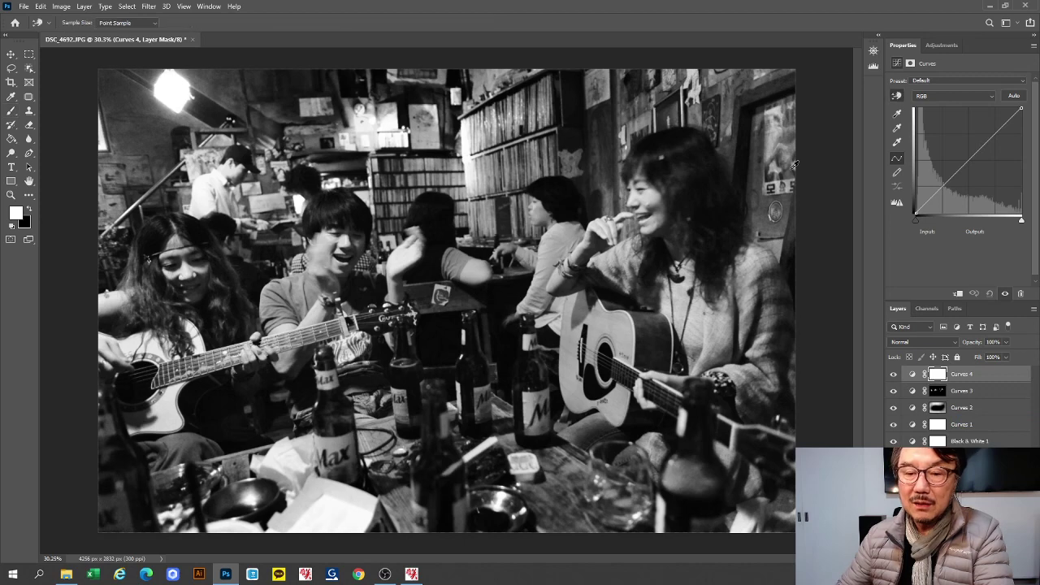
{"action": "left_click_drag", "start_coordinate": [535, 198], "coordinate": [546, 222]}
- Fill the Curves 4 mask with black and paint white near the image centre with a 250 px brush at 15% opacity
{"action": "left_click", "coordinate": [12, 139]}
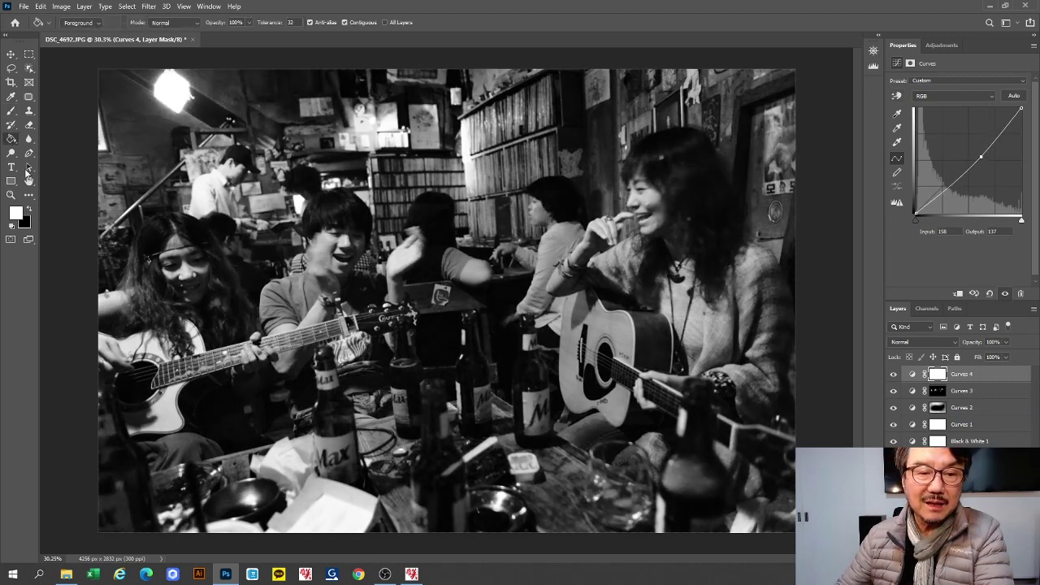
{"action": "left_click", "coordinate": [379, 262]}
{"action": "left_click", "coordinate": [12, 111]}
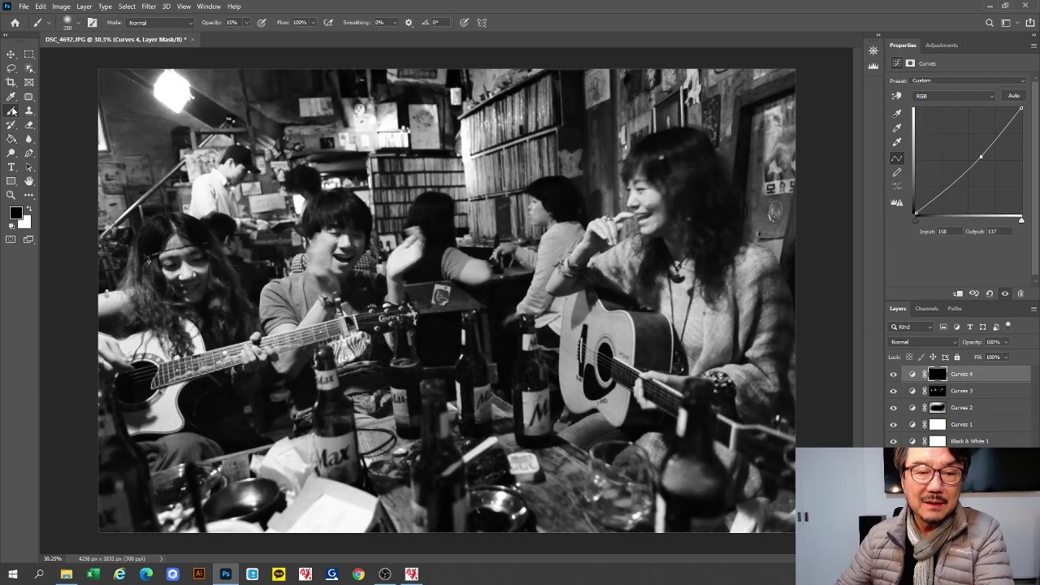
{"action": "left_click", "coordinate": [30, 211]}
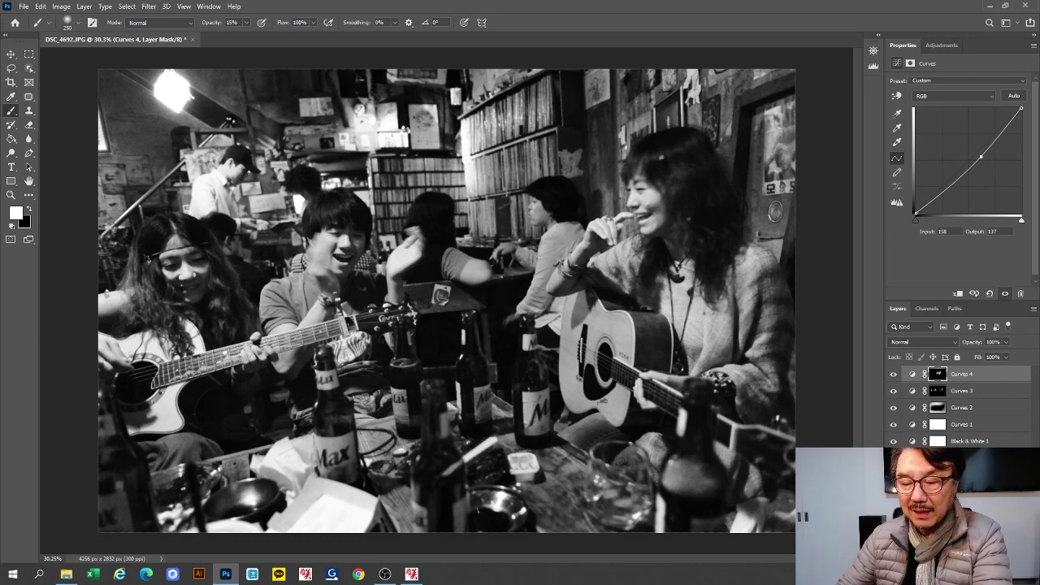
- Add a fifth Curves layer and darken strongly by sampling the capped man's white shirt, with a point at input 241, output 176
{"action": "left_click", "coordinate": [958, 546]}
{"action": "left_click", "coordinate": [961, 415]}
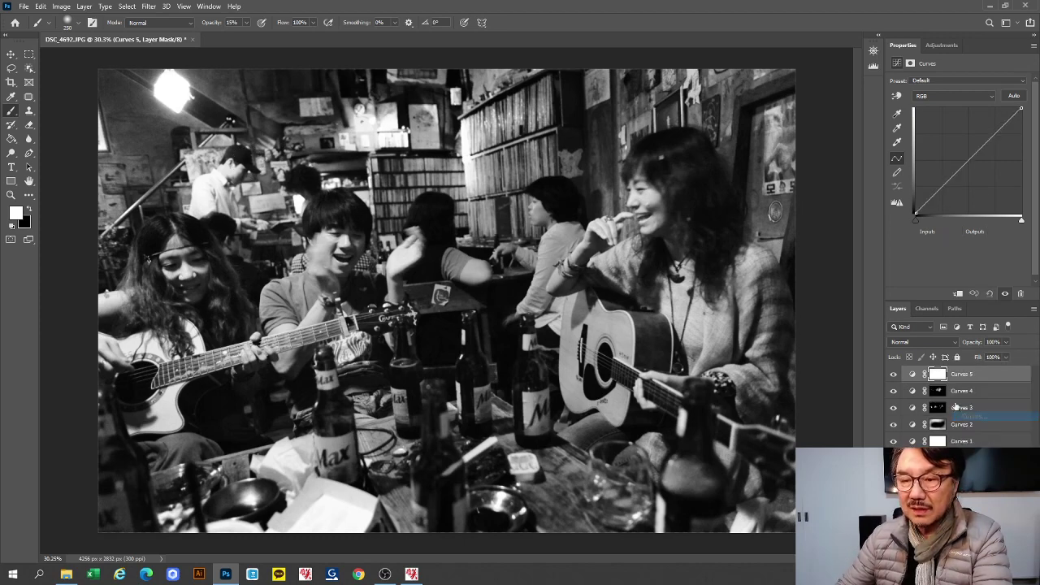
{"action": "left_click", "coordinate": [897, 96]}
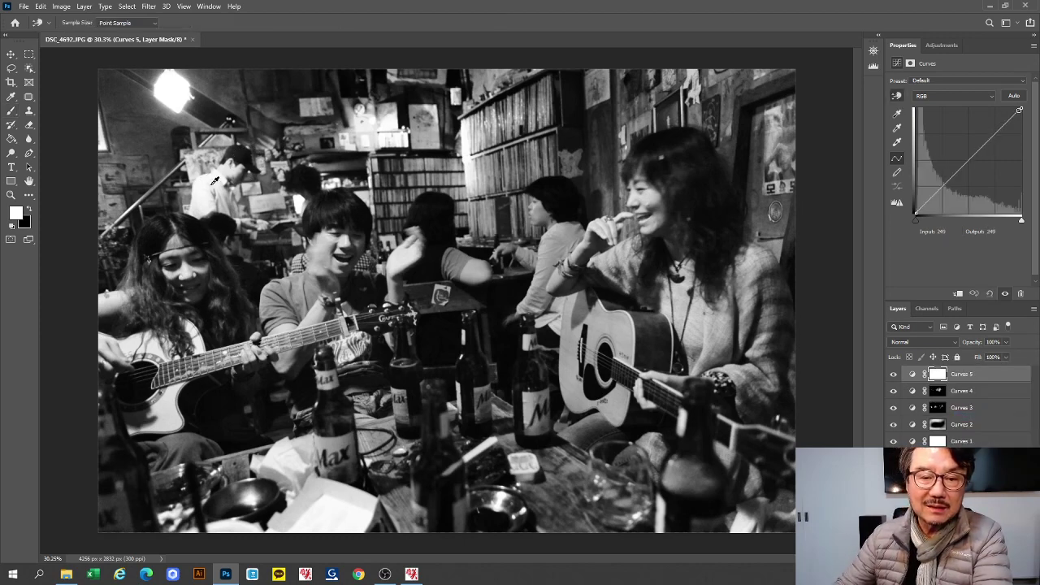
{"action": "left_click_drag", "start_coordinate": [215, 179], "coordinate": [207, 208]}
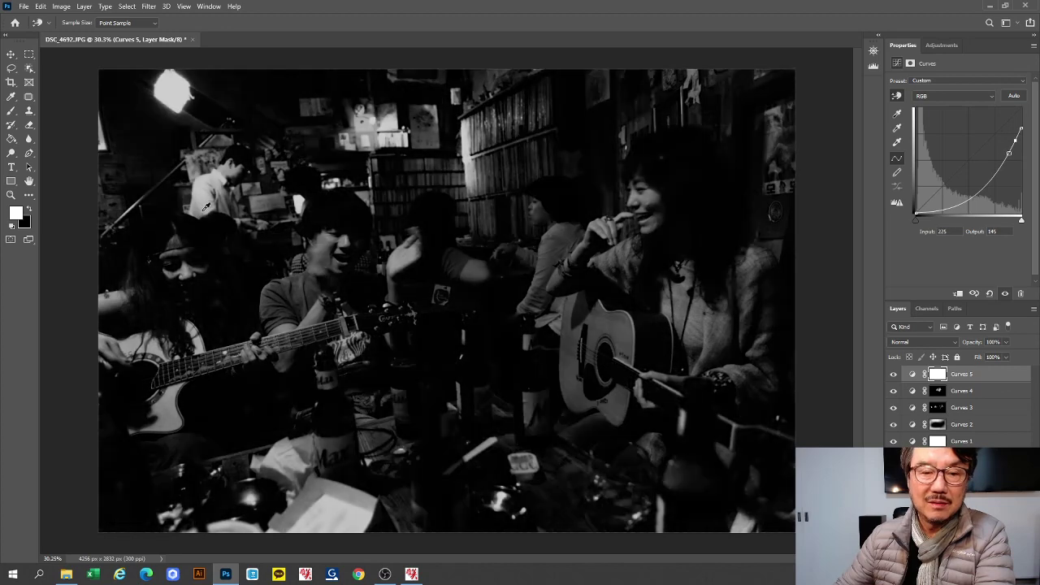
- Fill the Curves 5 mask with black and switch to the Brush tool with white as the foreground colour
{"action": "left_click", "coordinate": [15, 141]}
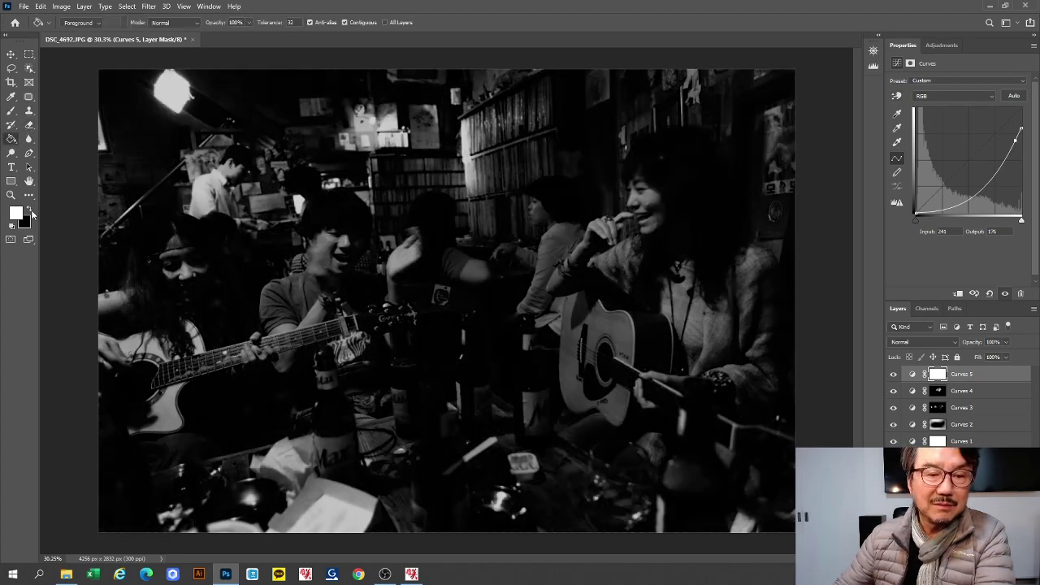
{"action": "left_click", "coordinate": [29, 209]}
{"action": "left_click", "coordinate": [316, 226]}
{"action": "left_click", "coordinate": [14, 112]}
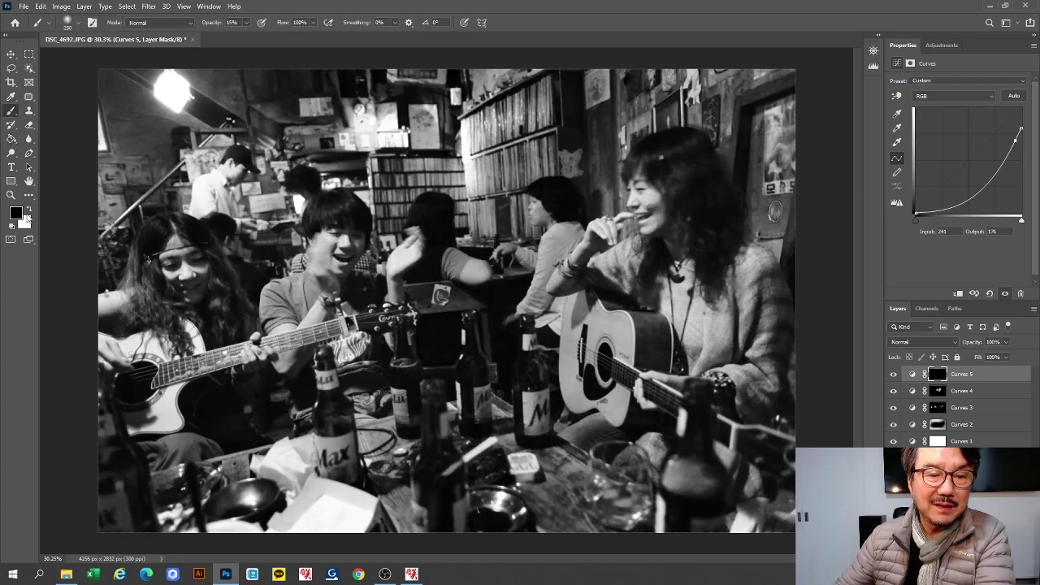
- Paint white on the Curves 5 mask over the capped man, wall posters, record shelves and back wall at 15% opacity
{"action": "mouse_move", "coordinate": [149, 166]}
{"action": "left_mouse_down"}
{"action": "mouse_move", "coordinate": [229, 173]}
{"action": "mouse_move", "coordinate": [230, 136]}
{"action": "mouse_move", "coordinate": [238, 147]}
{"action": "mouse_move", "coordinate": [208, 183]}
{"action": "left_mouse_up"}
{"action": "left_click_drag", "start_coordinate": [242, 162], "coordinate": [233, 171]}
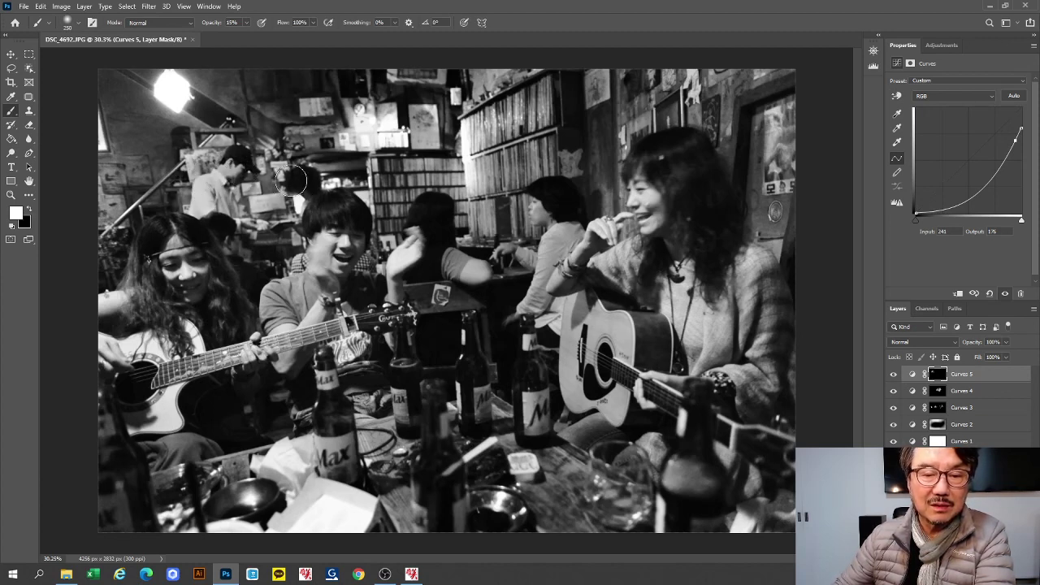
{"action": "mouse_move", "coordinate": [372, 103]}
{"action": "left_mouse_down"}
{"action": "mouse_move", "coordinate": [394, 89]}
{"action": "mouse_move", "coordinate": [383, 112]}
{"action": "mouse_move", "coordinate": [399, 139]}
{"action": "mouse_move", "coordinate": [423, 120]}
{"action": "left_mouse_up"}
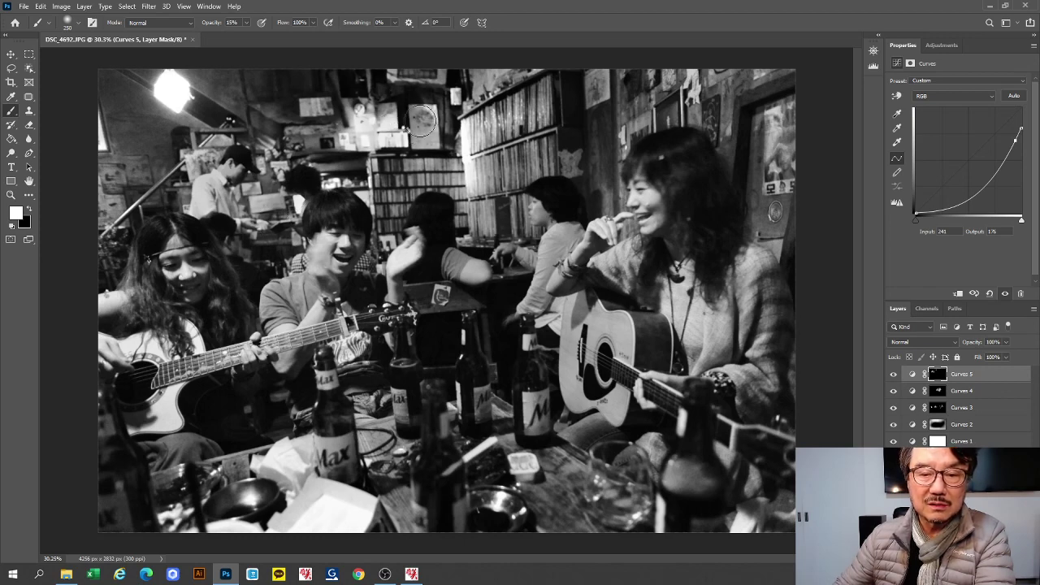
{"action": "mouse_move", "coordinate": [483, 96]}
{"action": "left_mouse_down"}
{"action": "mouse_move", "coordinate": [454, 155]}
{"action": "mouse_move", "coordinate": [482, 220]}
{"action": "mouse_move", "coordinate": [466, 120]}
{"action": "mouse_move", "coordinate": [466, 208]}
{"action": "left_mouse_up"}
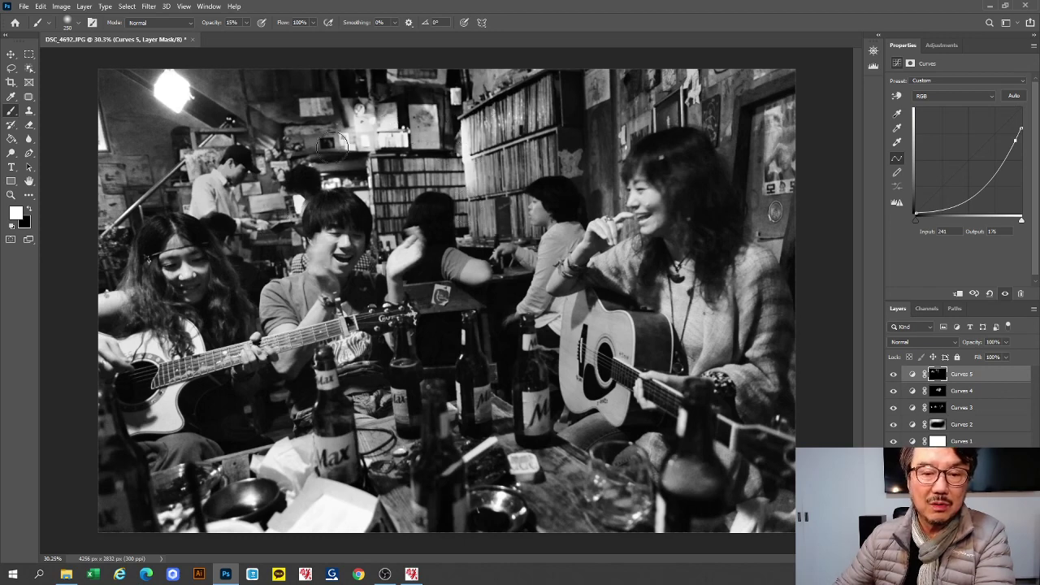
{"action": "left_click_drag", "start_coordinate": [332, 146], "coordinate": [105, 166]}
- Paint white on the Curves 5 mask over the two background women seated around the centre table
{"action": "key", "text": "ctrl+minus"}
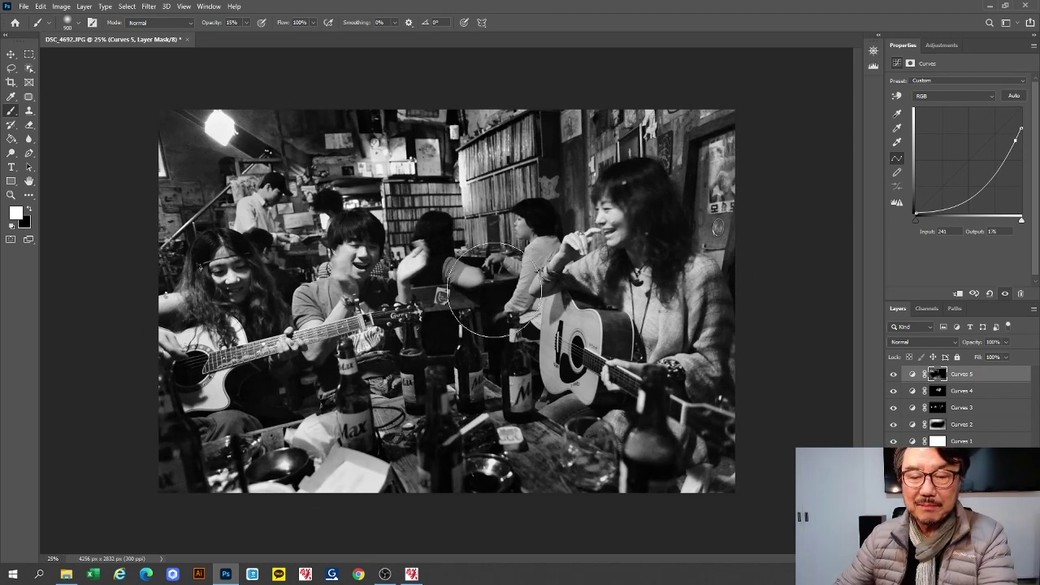
{"action": "left_click_drag", "start_coordinate": [476, 272], "coordinate": [441, 235]}
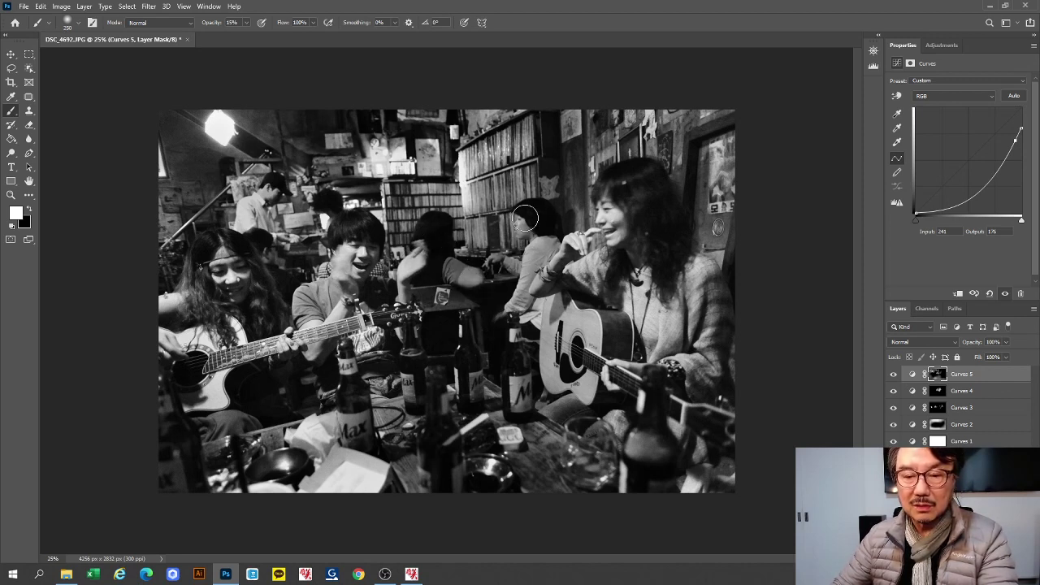
{"action": "mouse_move", "coordinate": [525, 218]}
{"action": "left_mouse_down"}
{"action": "mouse_move", "coordinate": [549, 233]}
{"action": "mouse_move", "coordinate": [497, 319]}
{"action": "left_mouse_up"}
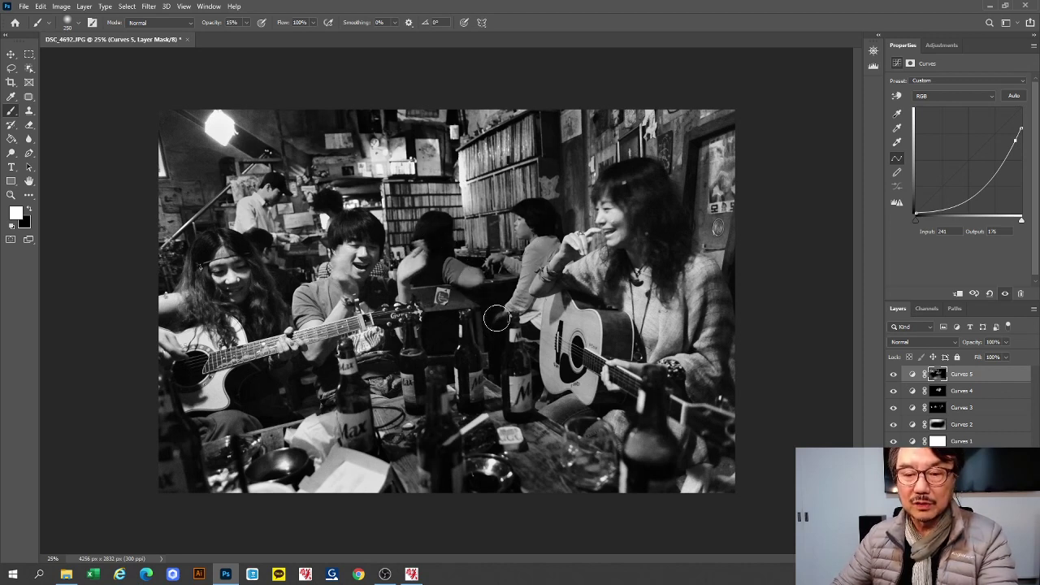
- Compare the background darkening on and off by toggling the Curves 5 layer's visibility
{"action": "left_click", "coordinate": [894, 374]}
{"action": "left_click", "coordinate": [893, 375]}
{"action": "left_click", "coordinate": [894, 375]}
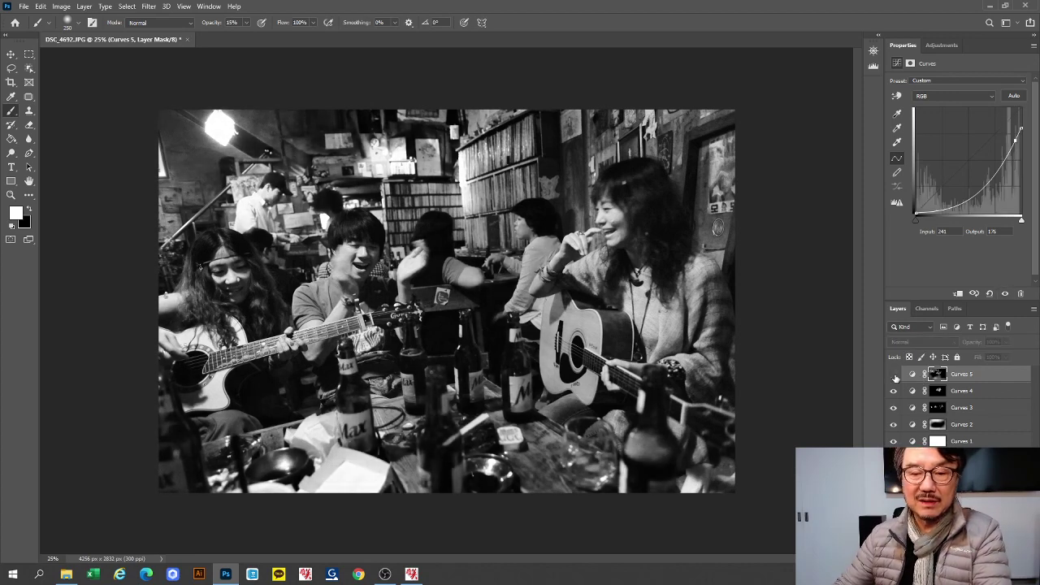
{"action": "left_click", "coordinate": [894, 375]}
{"action": "left_click", "coordinate": [894, 374]}
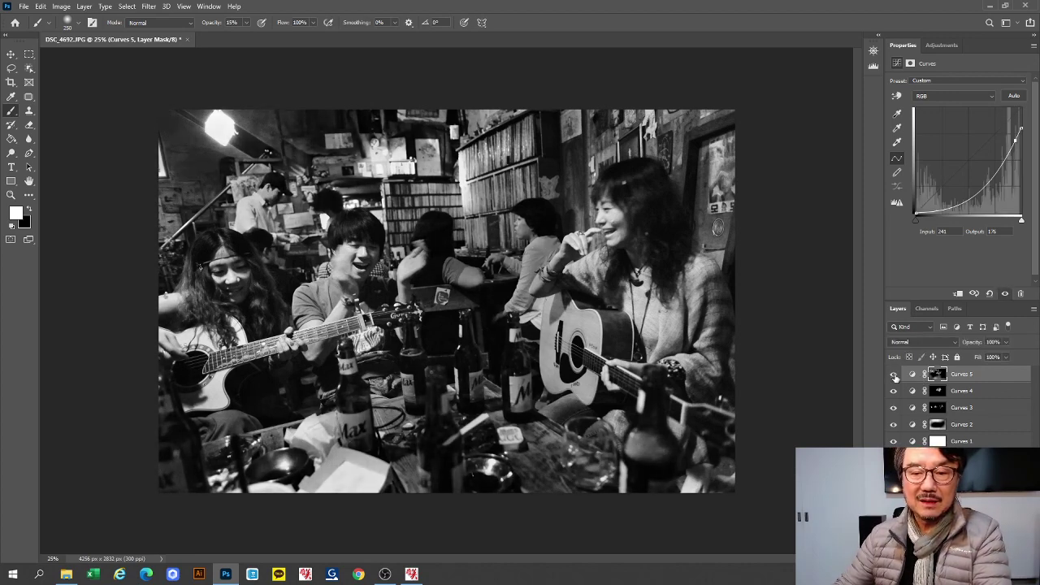
{"action": "left_click", "coordinate": [895, 375]}
{"action": "left_click", "coordinate": [894, 375]}
{"action": "left_click", "coordinate": [895, 376]}
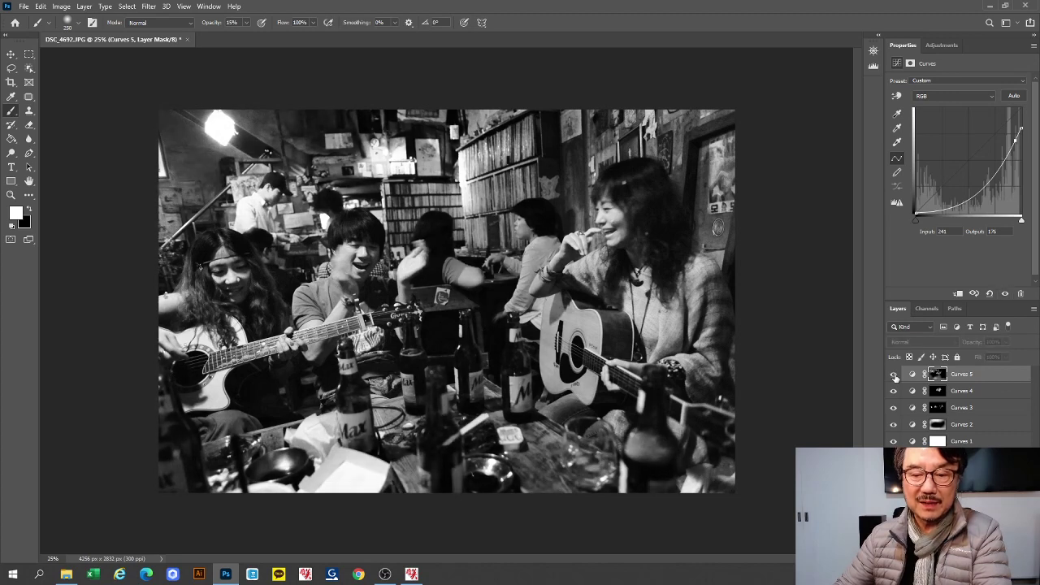
{"action": "left_click", "coordinate": [895, 376]}
- Paint white on the Curves 5 mask over the smiling guitarist's chest and sweater at 15% opacity
{"action": "left_click_drag", "start_coordinate": [628, 286], "coordinate": [639, 315]}
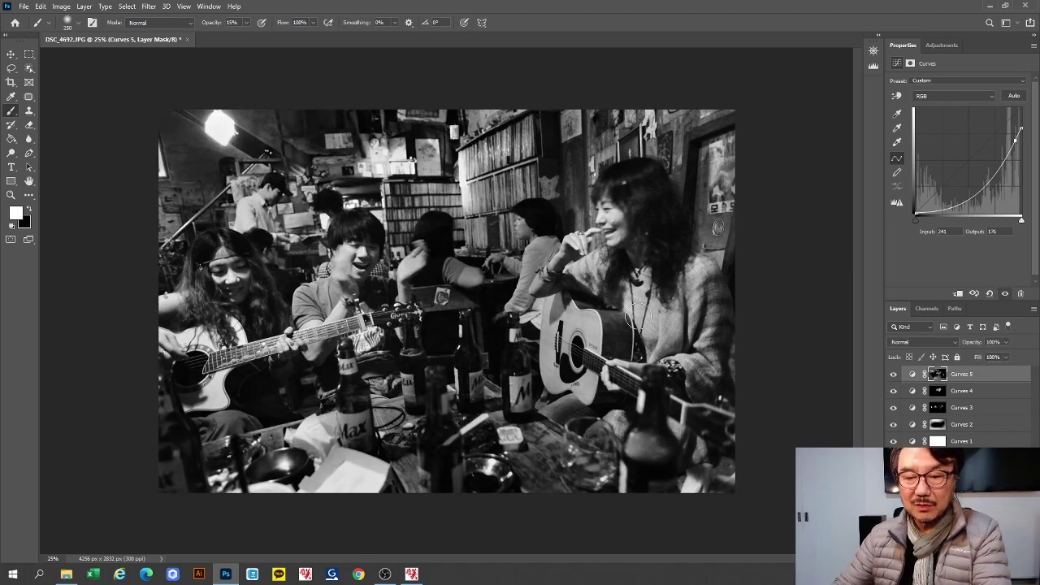
{"action": "left_click_drag", "start_coordinate": [635, 250], "coordinate": [650, 297]}
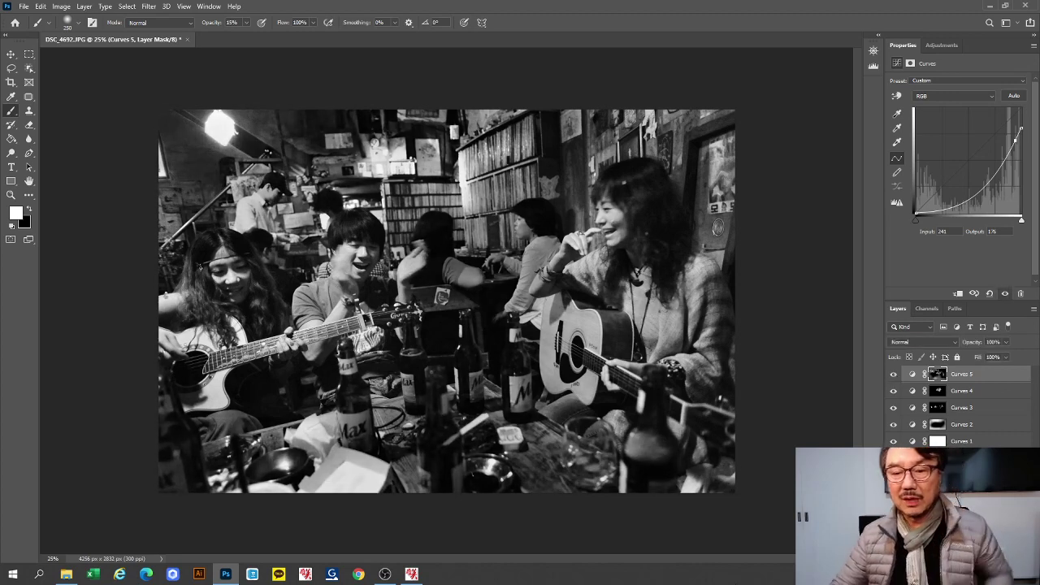
{"action": "scroll", "coordinate": [673, 548], "scroll_direction": "down", "scroll_amount": 2}
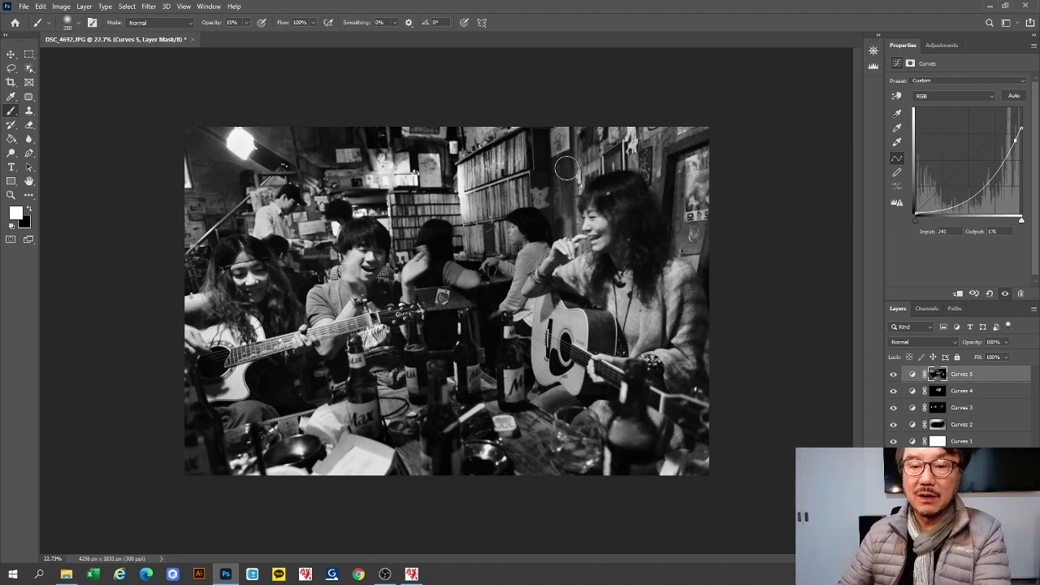
- Close DSC_4692.JPG without saving and open the scooter photo DSC_5170 from the File Explorer folder in Photoshop
{"action": "left_click", "coordinate": [988, 5]}
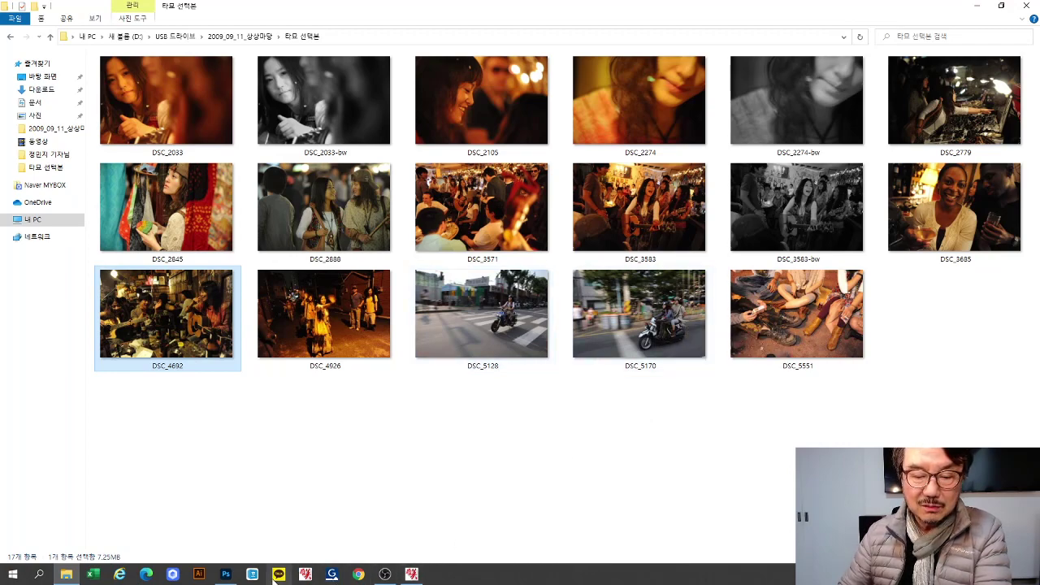
{"action": "left_click", "coordinate": [226, 574]}
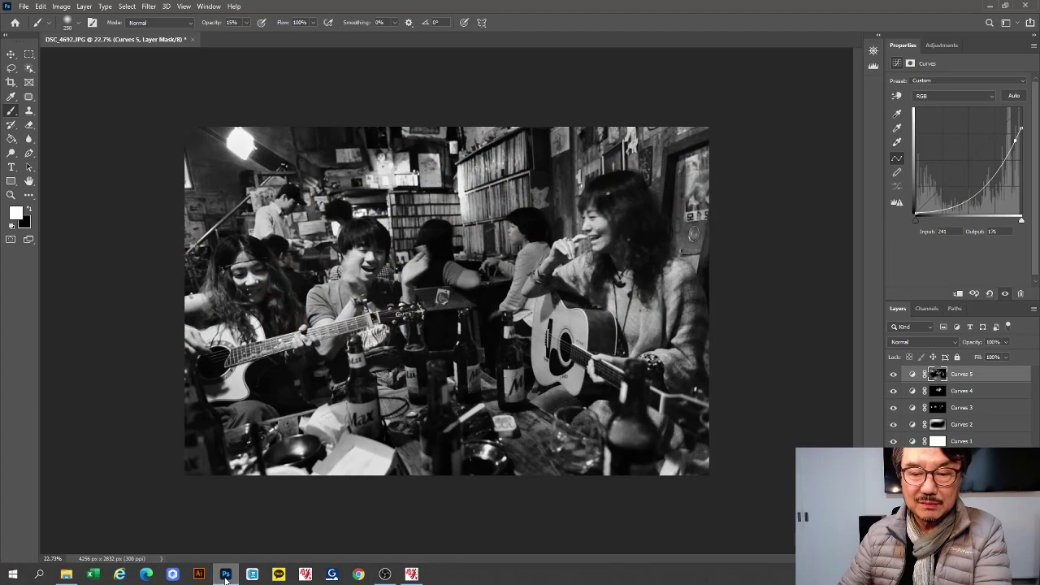
{"action": "left_click", "coordinate": [988, 5]}
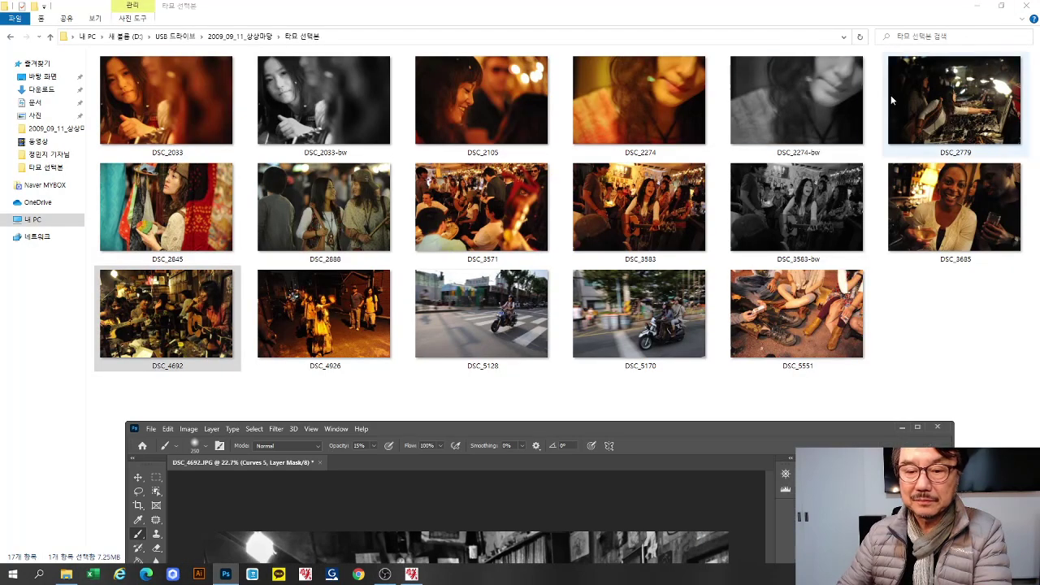
{"action": "left_click", "coordinate": [319, 461]}
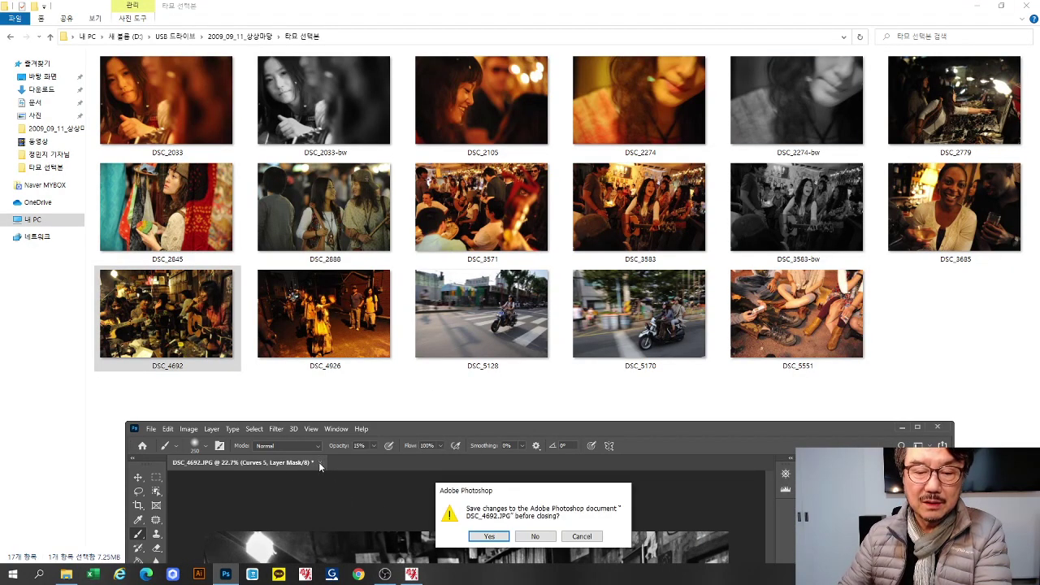
{"action": "left_click", "coordinate": [536, 538]}
{"action": "left_click_drag", "start_coordinate": [635, 367], "coordinate": [520, 528]}
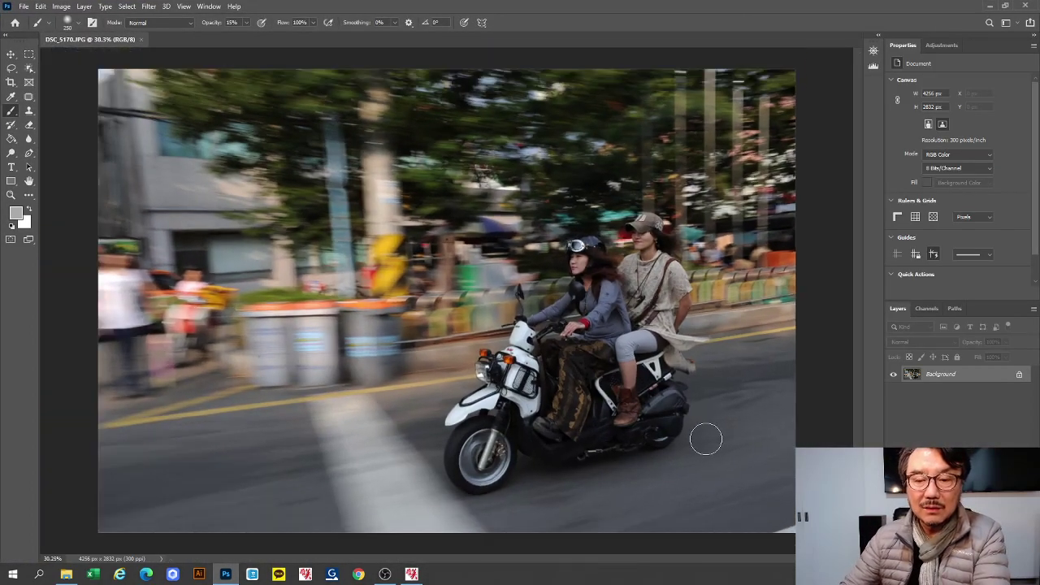
- Add a Black & White adjustment layer and set Reds to 88, Yellows to 146 and Greens to 132
{"action": "left_click", "coordinate": [963, 549]}
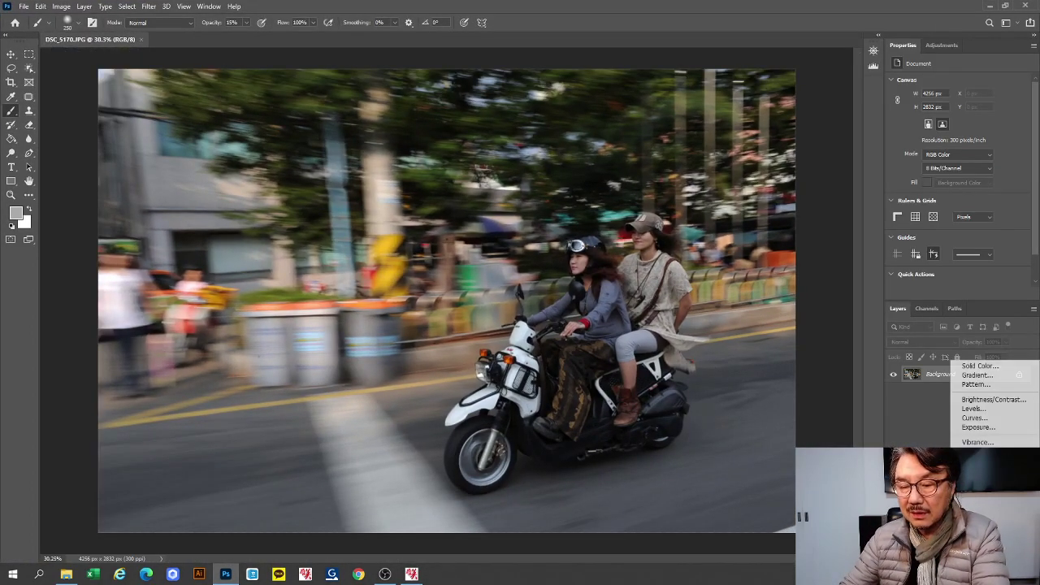
{"action": "left_click", "coordinate": [980, 470]}
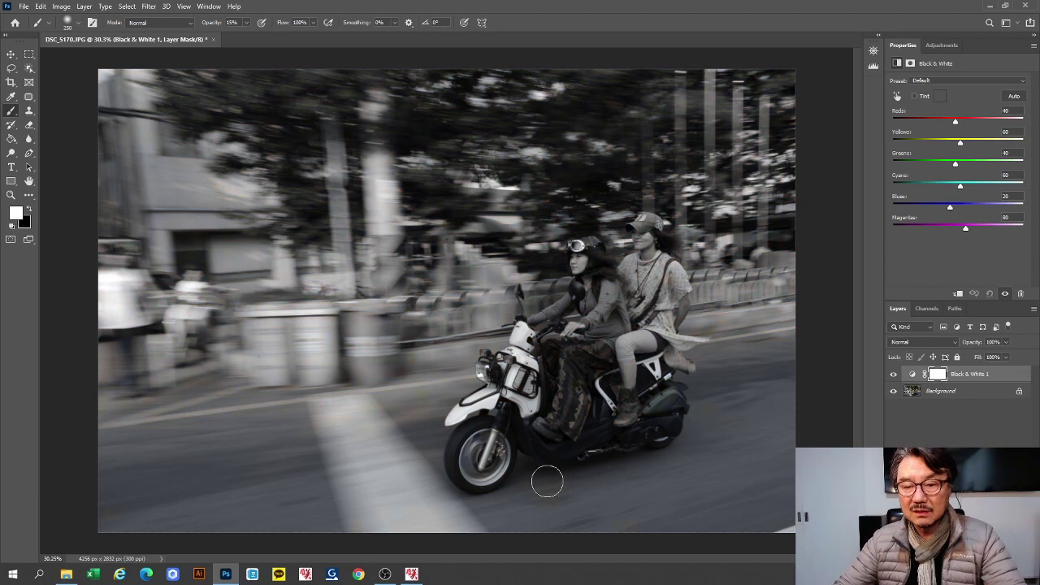
{"action": "left_click_drag", "start_coordinate": [956, 128], "coordinate": [984, 145]}
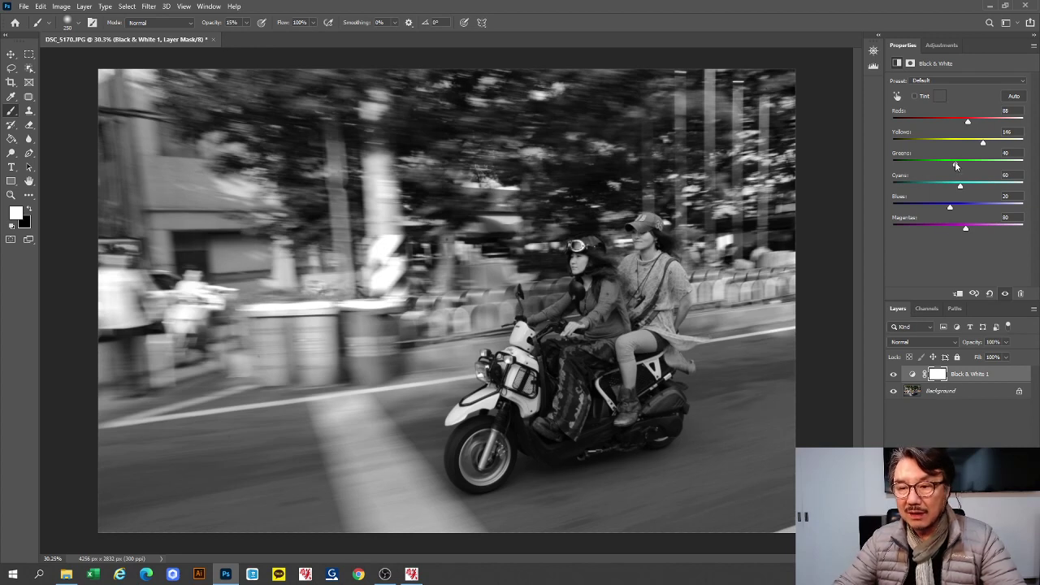
{"action": "left_click_drag", "start_coordinate": [955, 167], "coordinate": [980, 172]}
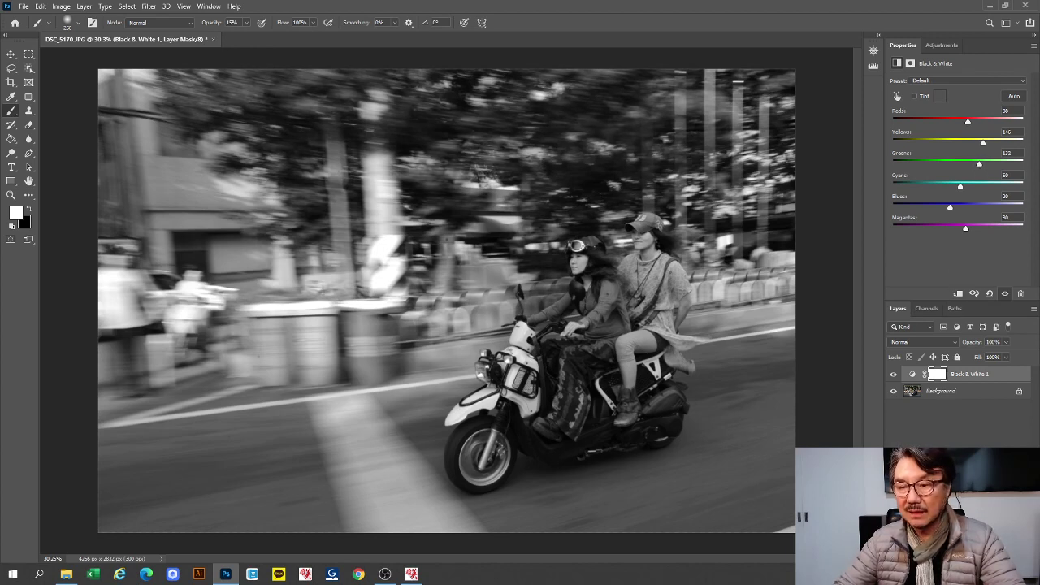
- Add a Curves layer and darken the image by sampling the road with the on-image tool, using a point at input 78, output 31
{"action": "left_click", "coordinate": [975, 561]}
{"action": "left_click", "coordinate": [988, 421]}
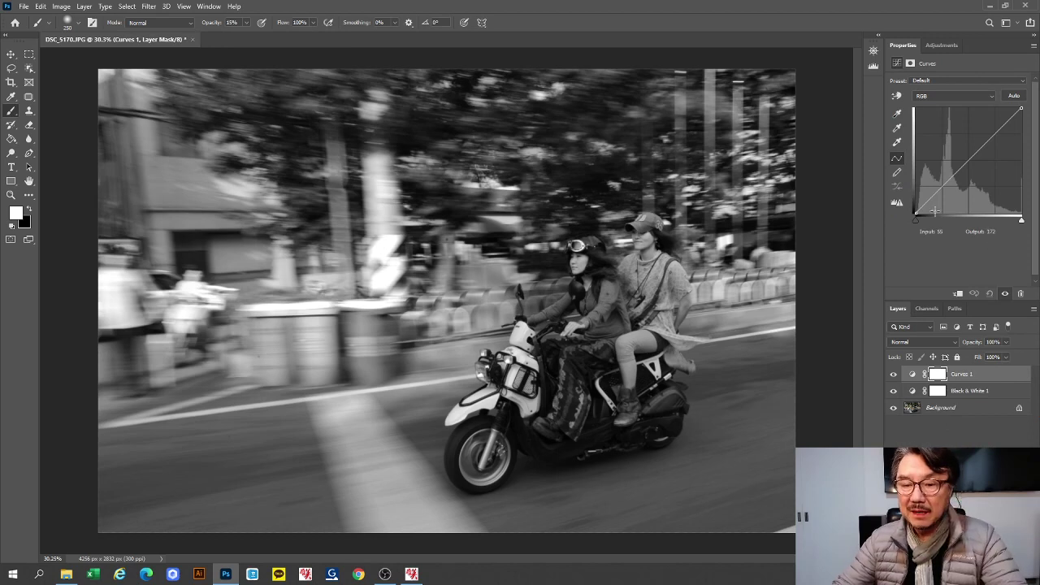
{"action": "key", "text": "ctrl+minus"}
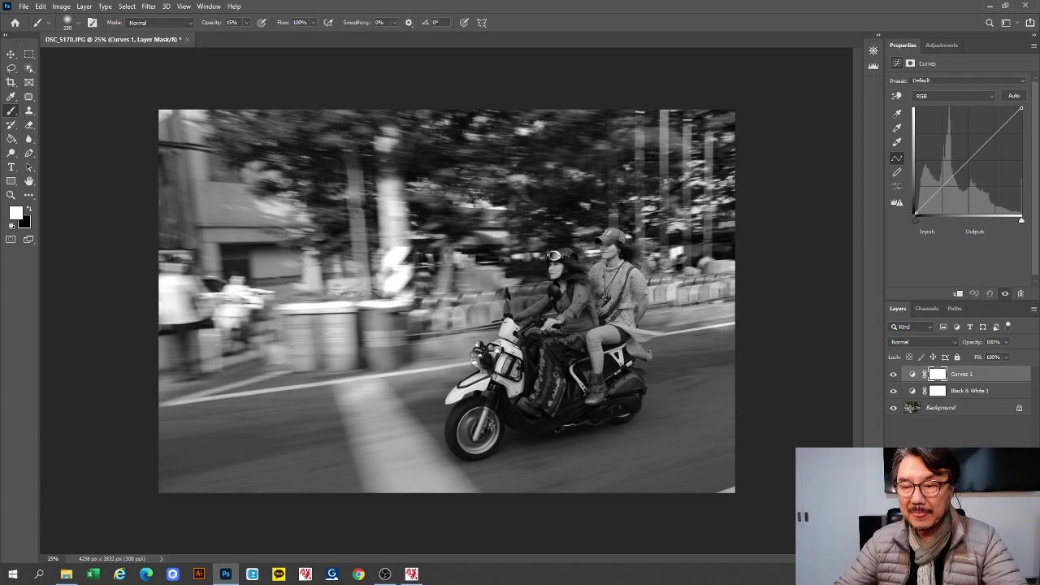
{"action": "left_click", "coordinate": [898, 95]}
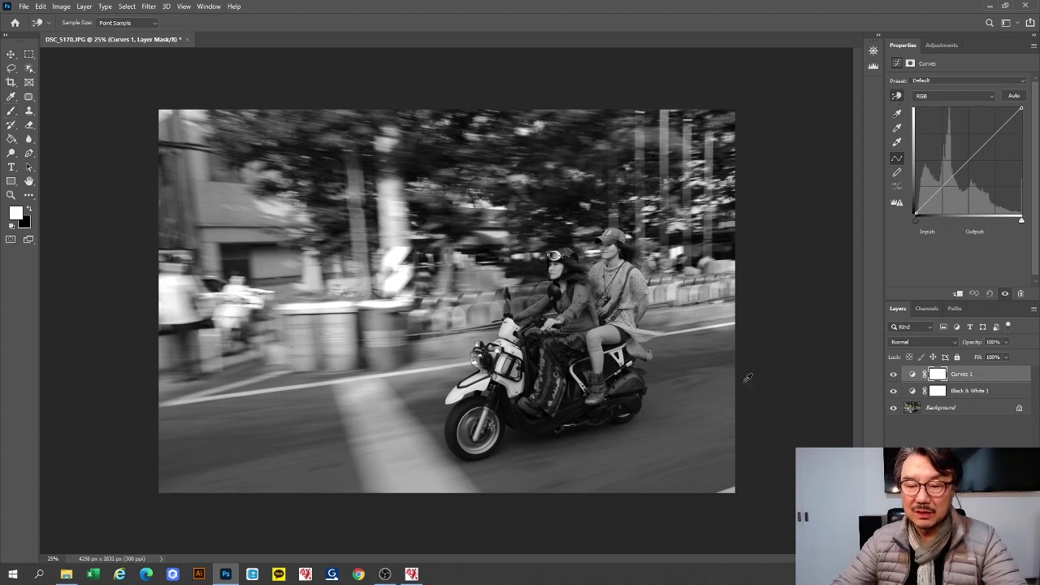
{"action": "left_click_drag", "start_coordinate": [657, 500], "coordinate": [655, 536]}
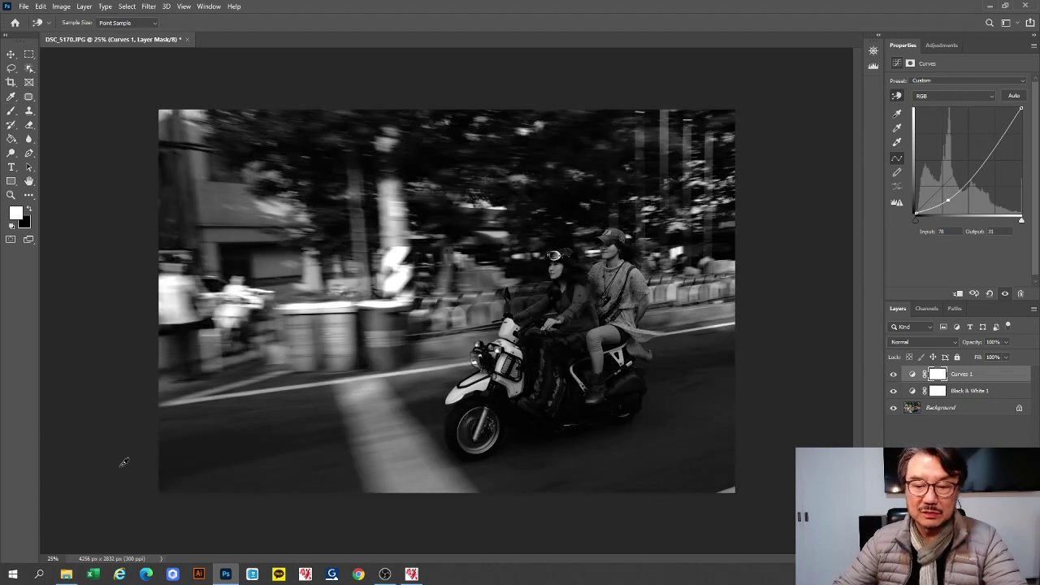
- Fill the Curves 1 mask with black to hide the darkening
{"action": "left_click", "coordinate": [11, 139]}
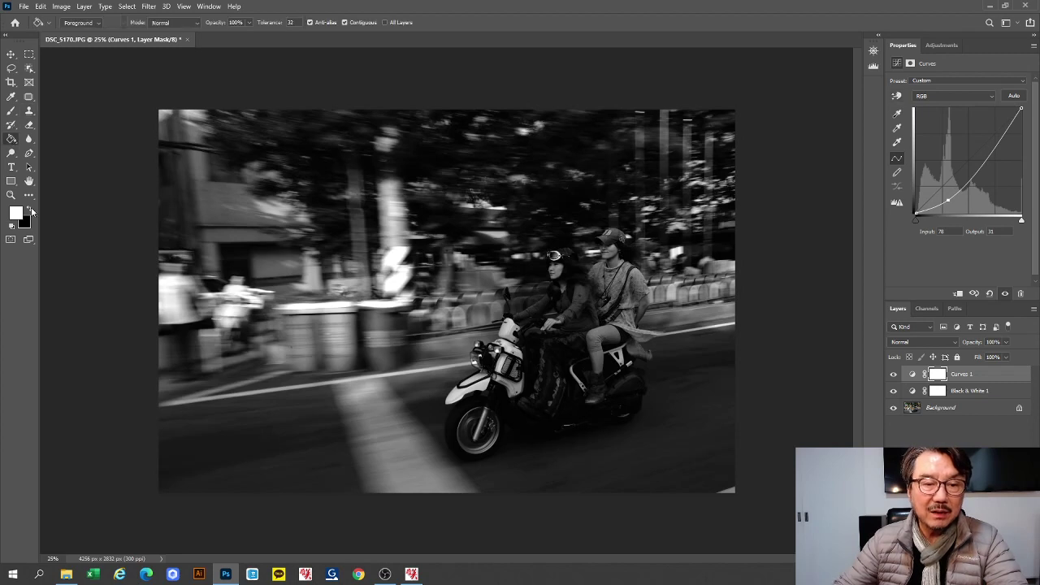
{"action": "left_click", "coordinate": [179, 235]}
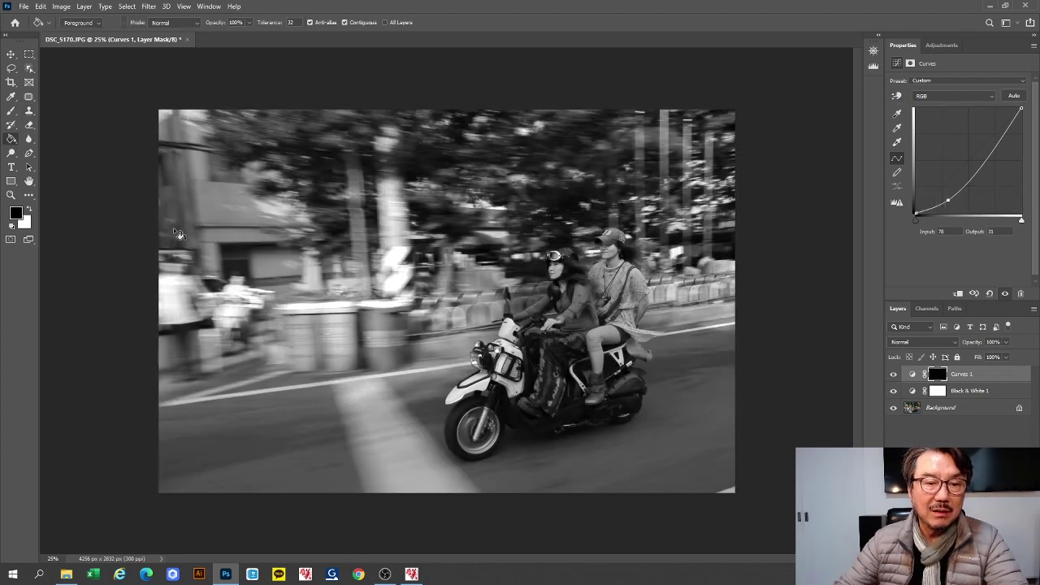
- Paint white on the Curves 1 mask with a large 15% opacity brush to darken the road and background around the scooter
{"action": "left_click", "coordinate": [11, 112]}
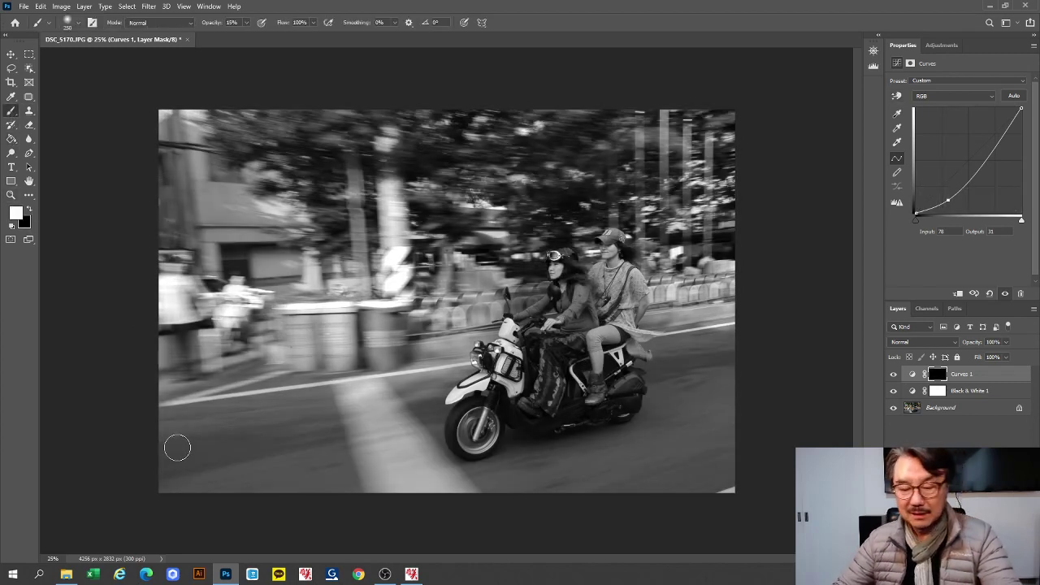
{"action": "key", "text": "bracketright"}
{"action": "key", "text": "bracketright"}
{"action": "key", "text": "bracketright"}
{"action": "key", "text": "bracketright"}
{"action": "key", "text": "bracketright"}
{"action": "key", "text": "bracketright"}
{"action": "key", "text": "bracketright"}
{"action": "key", "text": "bracketright"}
{"action": "key", "text": "bracketright"}
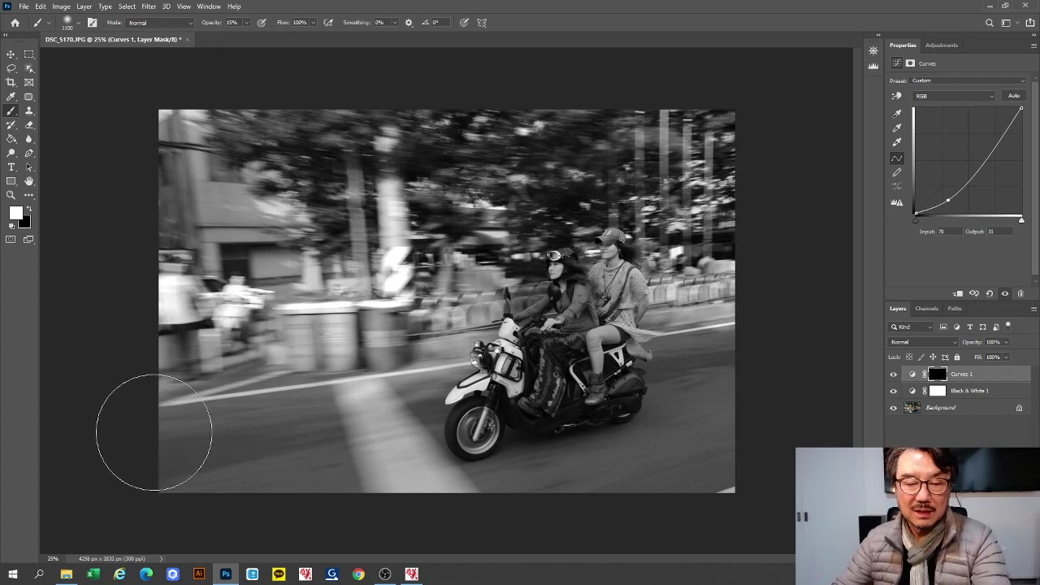
{"action": "mouse_move", "coordinate": [754, 392]}
{"action": "left_mouse_down"}
{"action": "mouse_move", "coordinate": [604, 458]}
{"action": "mouse_move", "coordinate": [743, 395]}
{"action": "mouse_move", "coordinate": [35, 379]}
{"action": "left_mouse_up"}
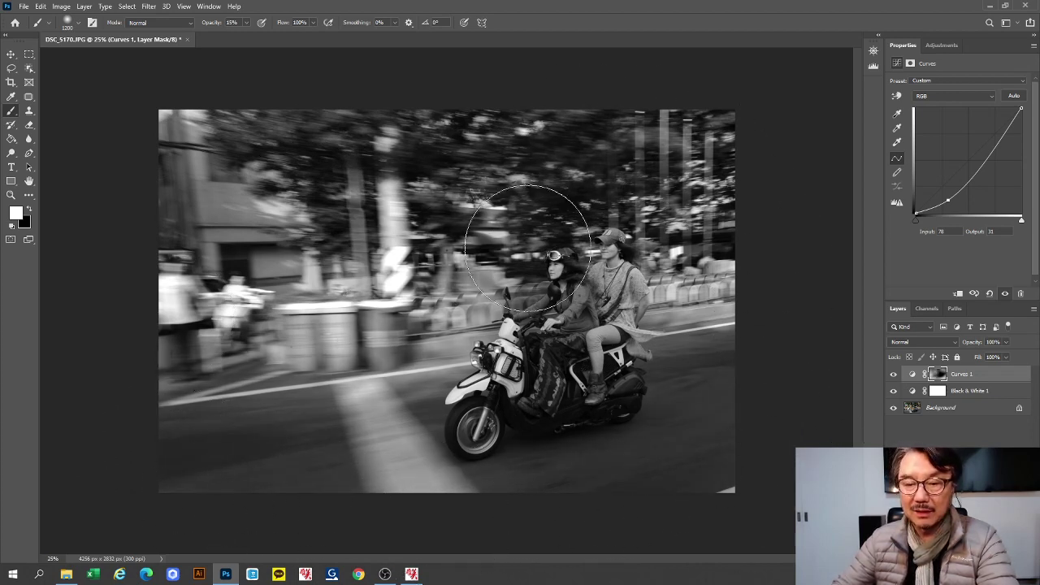
- Add a second Curves layer brightened from the passenger's clothing to input 141, output 167, and fill its mask with black
{"action": "left_click", "coordinate": [975, 560]}
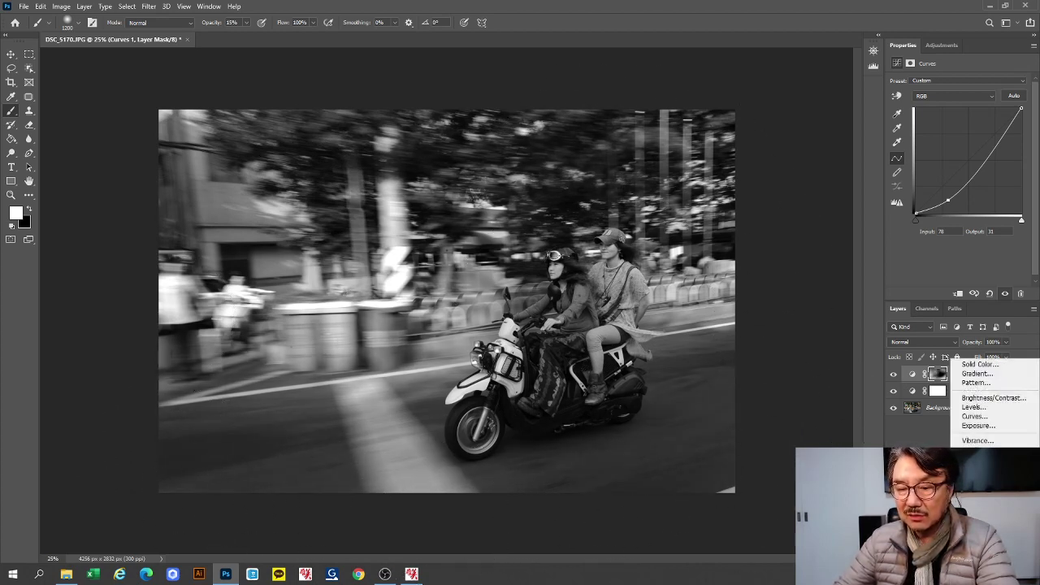
{"action": "left_click", "coordinate": [917, 412]}
{"action": "left_click", "coordinate": [897, 96]}
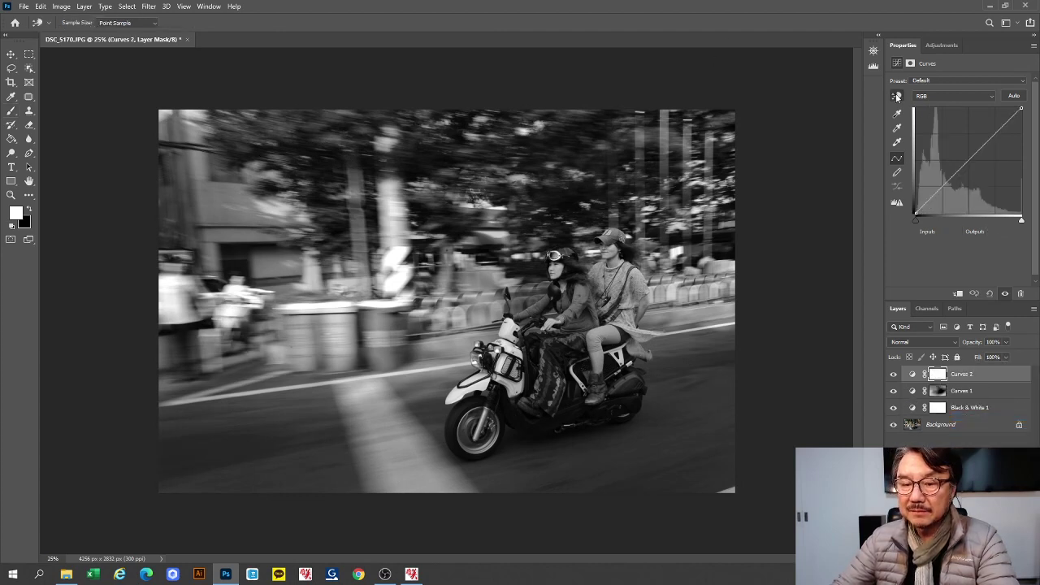
{"action": "left_click_drag", "start_coordinate": [617, 293], "coordinate": [485, 290]}
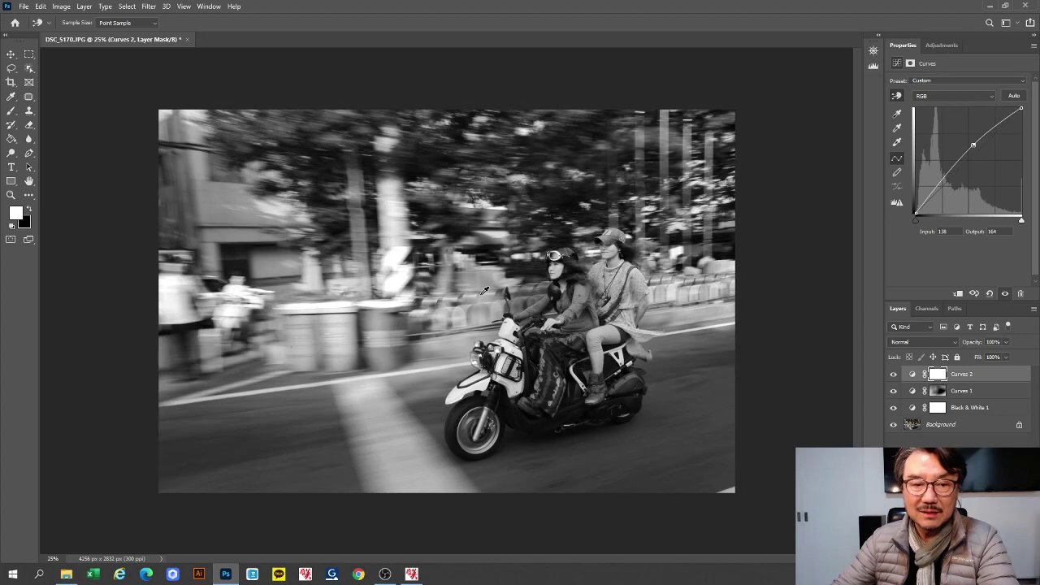
{"action": "left_click", "coordinate": [10, 139]}
{"action": "left_click", "coordinate": [226, 254]}
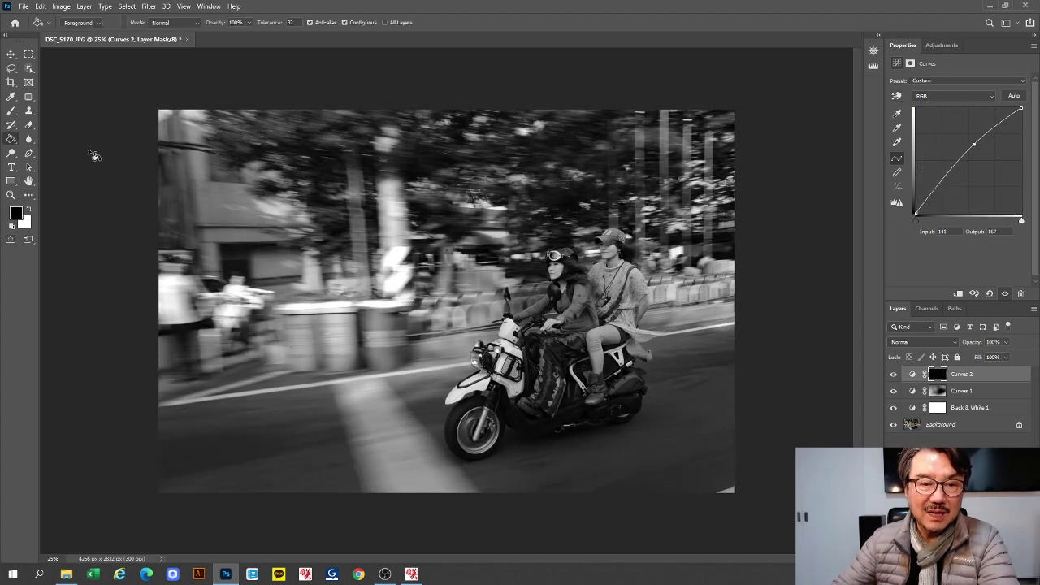
- Paint white at 15% opacity on the Curves 2 mask over the riders and scooter, reducing the brush size to 600
{"action": "left_click", "coordinate": [11, 111]}
{"action": "left_click", "coordinate": [27, 210]}
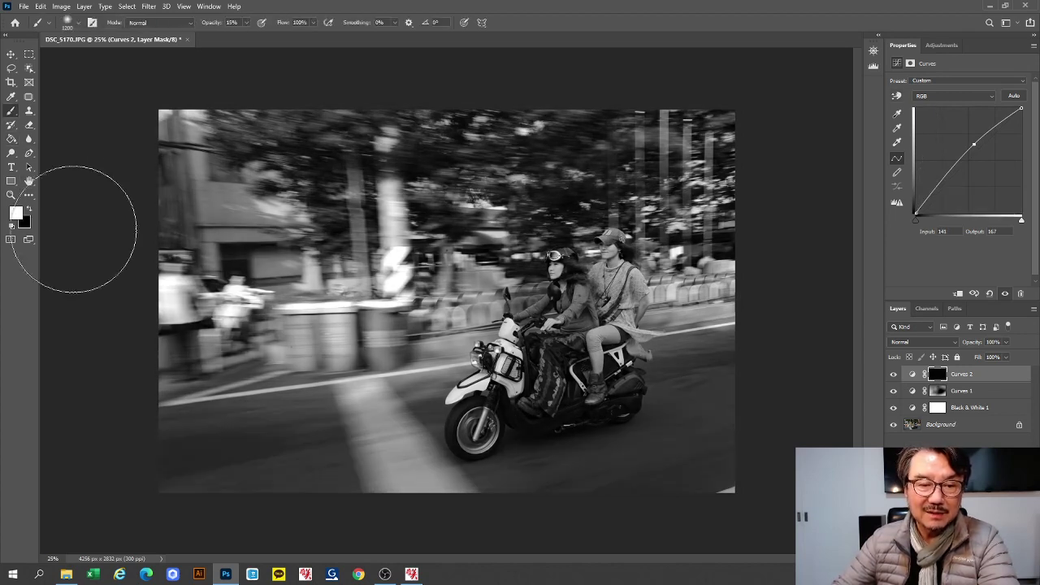
{"action": "mouse_move", "coordinate": [557, 348]}
{"action": "left_mouse_down"}
{"action": "mouse_move", "coordinate": [584, 340]}
{"action": "mouse_move", "coordinate": [580, 300]}
{"action": "mouse_move", "coordinate": [558, 280]}
{"action": "left_mouse_up"}
{"action": "key", "text": "bracketleft"}
{"action": "key", "text": "bracketleft"}
{"action": "key", "text": "bracketleft"}
{"action": "key", "text": "bracketleft"}
{"action": "key", "text": "bracketleft"}
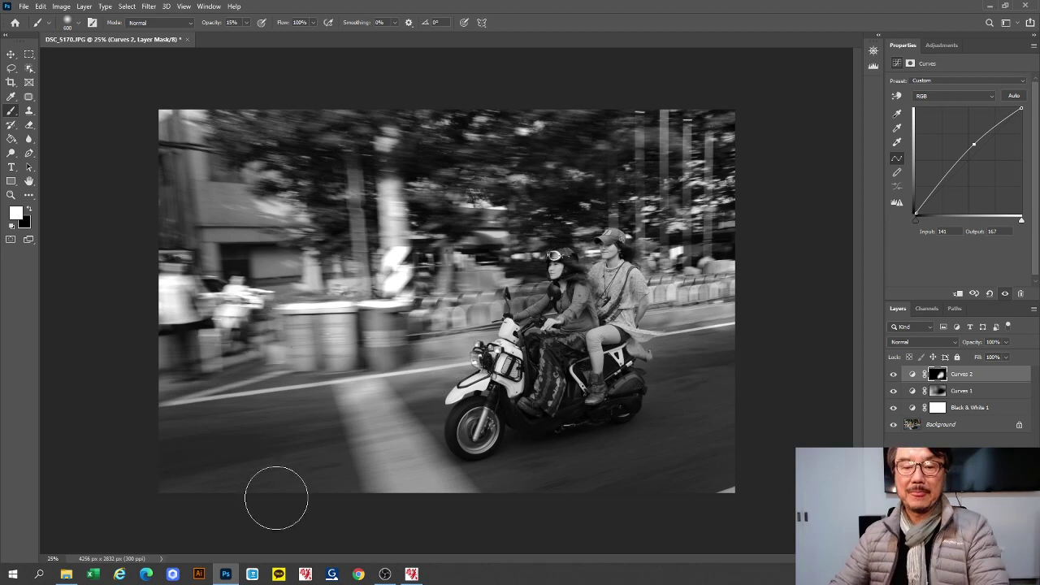
- Hide and reshow Curves 2, Curves 1 and Black & White 1 to compare the edit with the colour original
{"action": "scroll", "coordinate": [293, 428], "scroll_direction": "down", "scroll_amount": 2}
{"action": "scroll", "coordinate": [286, 450], "scroll_direction": "up", "scroll_amount": 1}
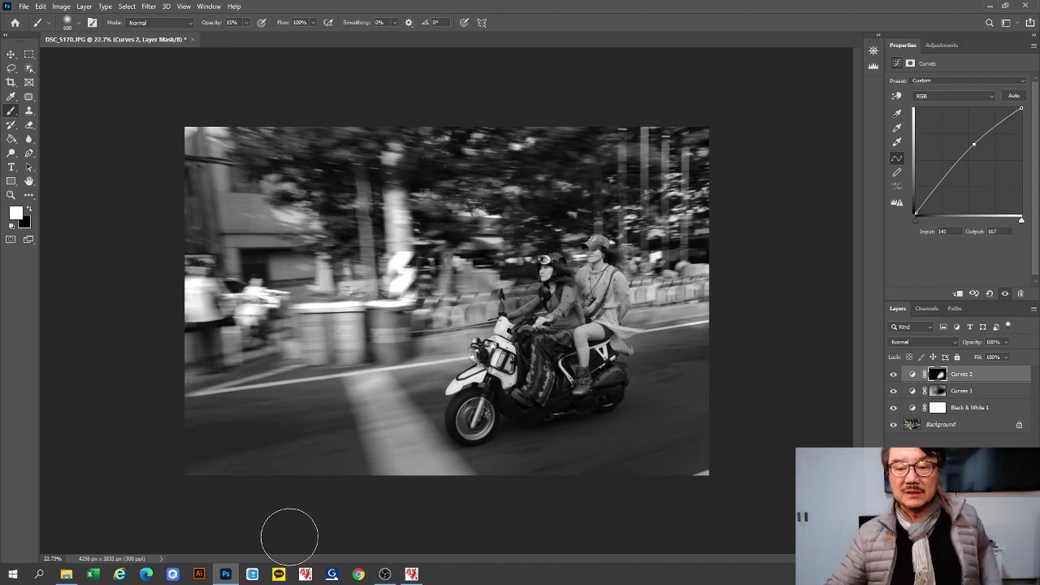
{"action": "left_click", "coordinate": [894, 374]}
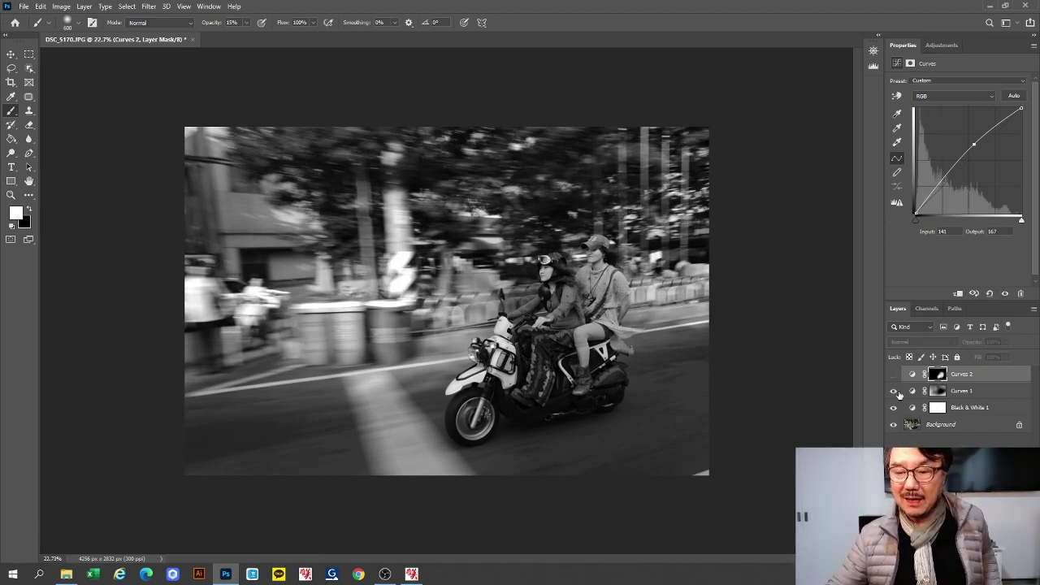
{"action": "left_click", "coordinate": [894, 390]}
{"action": "left_click", "coordinate": [893, 407]}
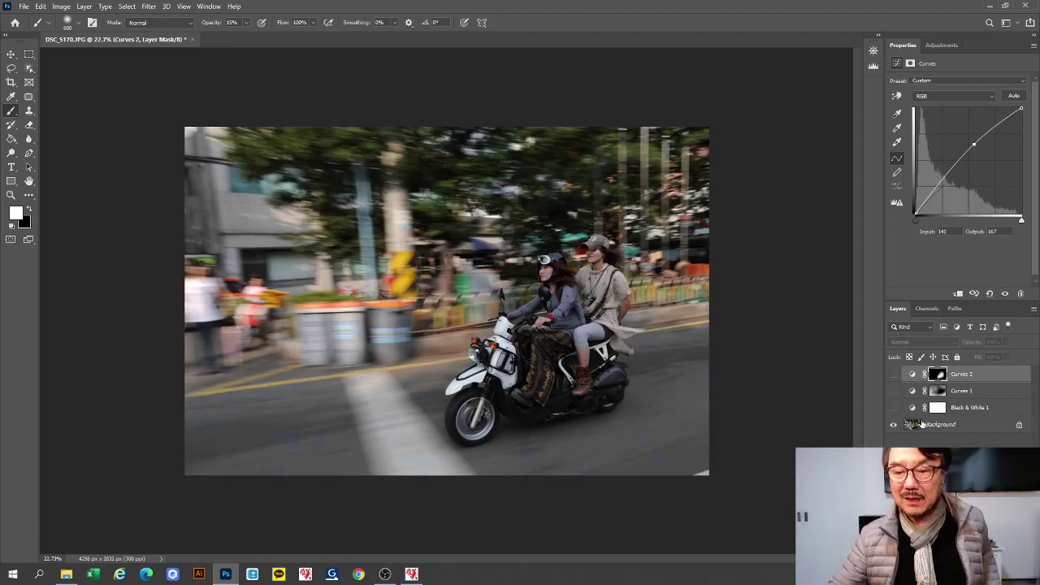
{"action": "left_click", "coordinate": [893, 407]}
{"action": "left_click", "coordinate": [894, 390]}
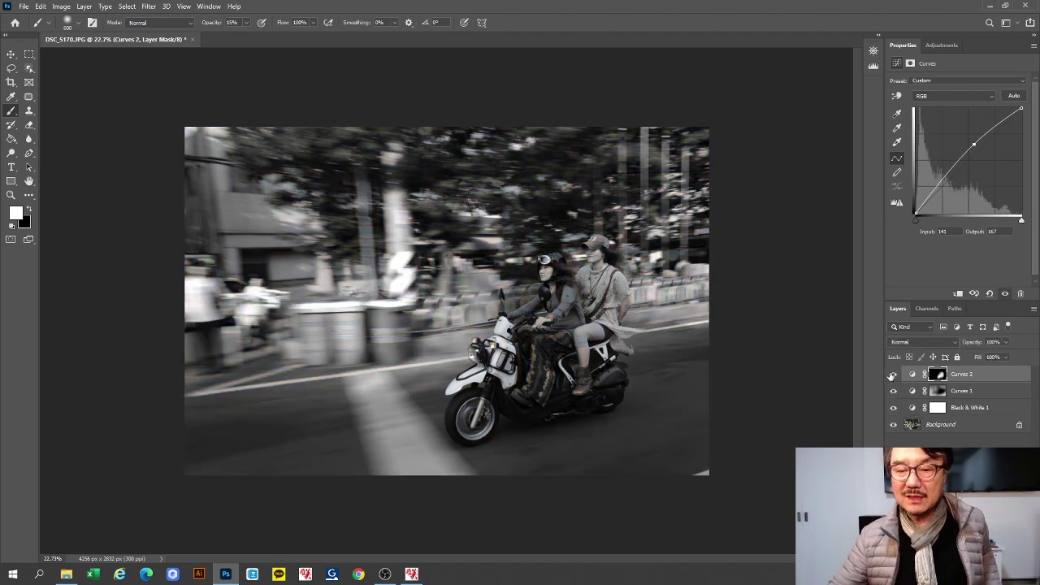
{"action": "left_click", "coordinate": [894, 374]}
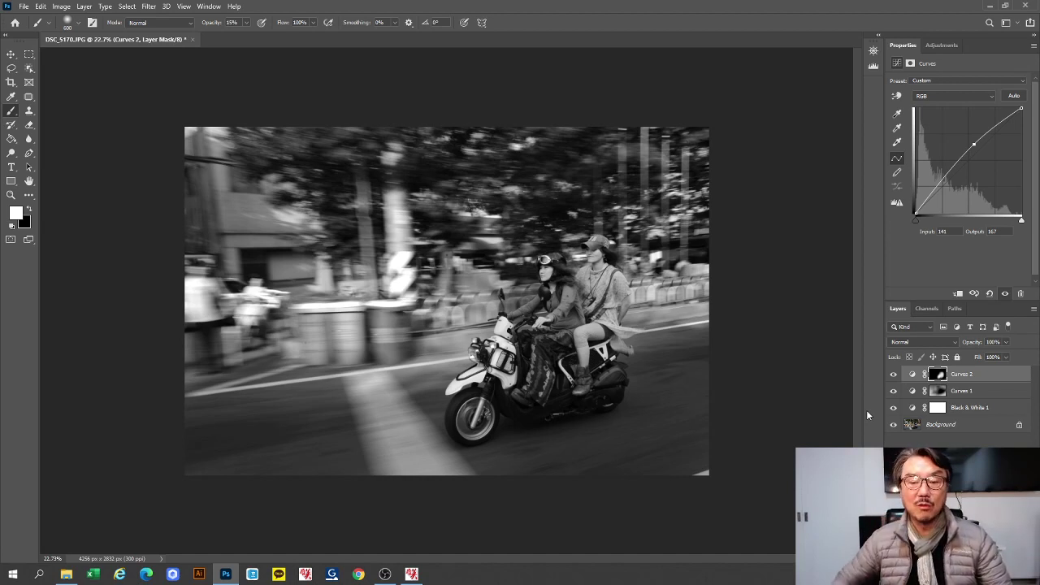
- Review each adjustment's contribution by hiding both Curves layers, toggling Black & White 1, and showing all layers again
{"action": "left_click", "coordinate": [894, 374]}
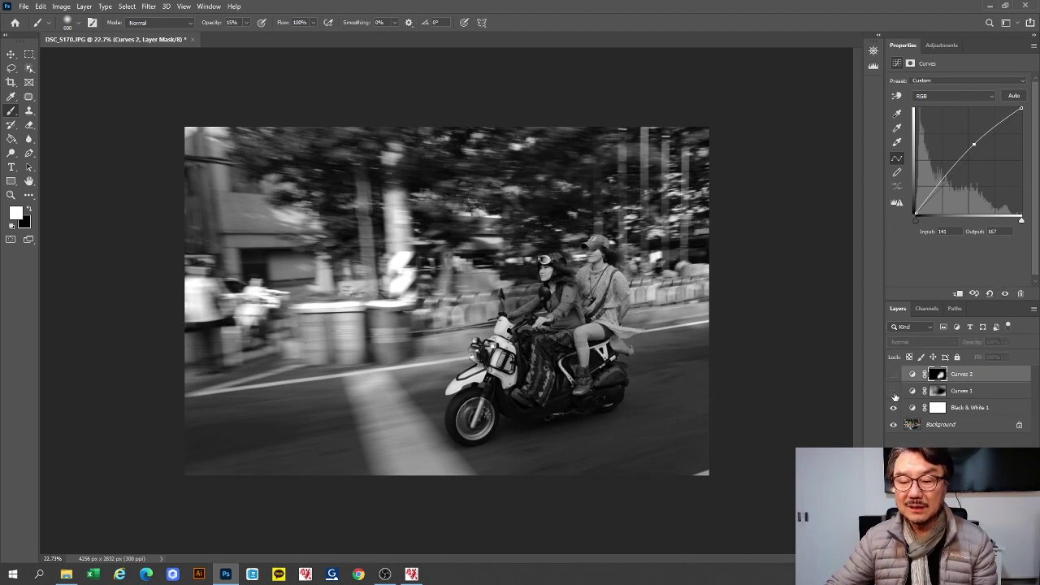
{"action": "left_click", "coordinate": [894, 391]}
{"action": "left_click", "coordinate": [894, 407]}
{"action": "left_click", "coordinate": [894, 407]}
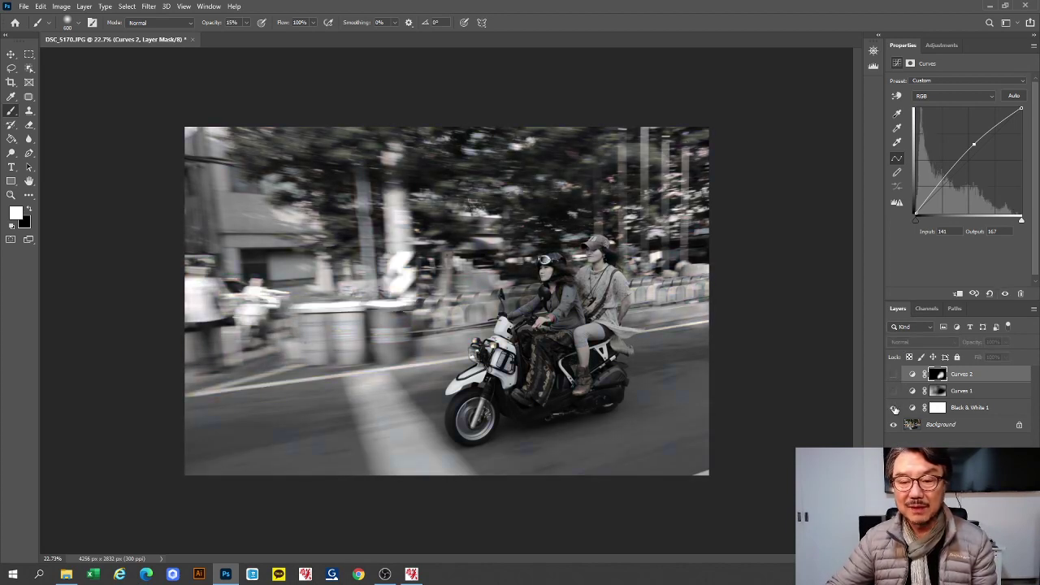
{"action": "left_click", "coordinate": [894, 407]}
{"action": "left_click", "coordinate": [893, 407]}
{"action": "left_click", "coordinate": [894, 390]}
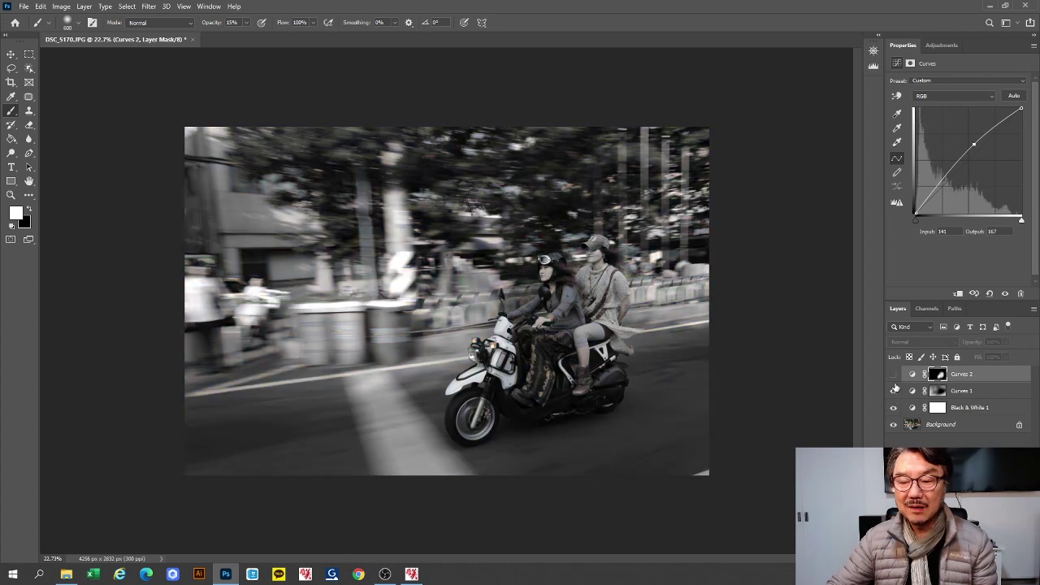
{"action": "left_click", "coordinate": [894, 375]}
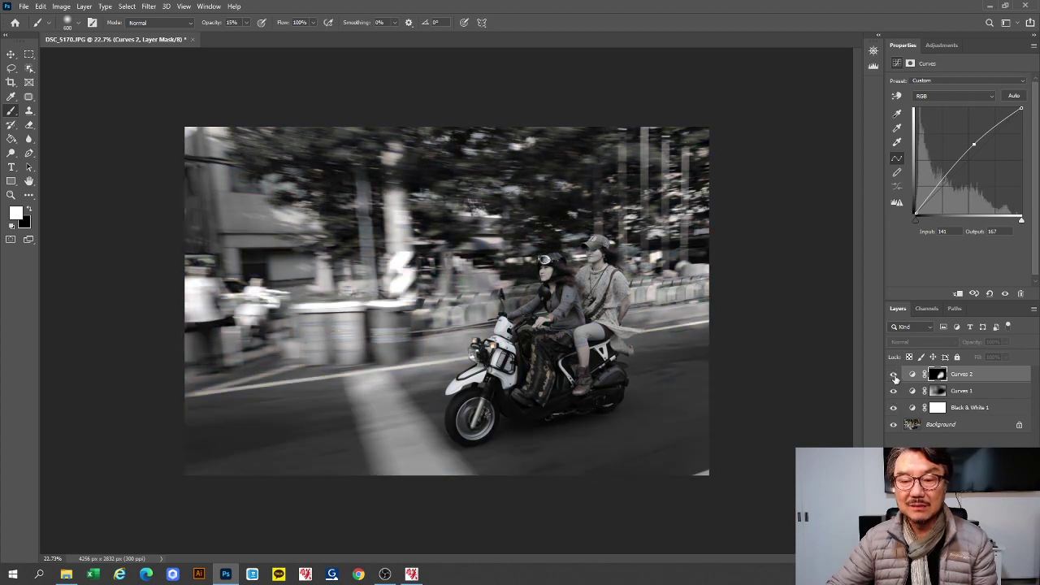
- Close DSC_5170.JPG without saving and shrink the Photoshop window to reveal the File Explorer photo folder
{"action": "left_click", "coordinate": [189, 39]}
{"action": "left_click", "coordinate": [536, 535]}
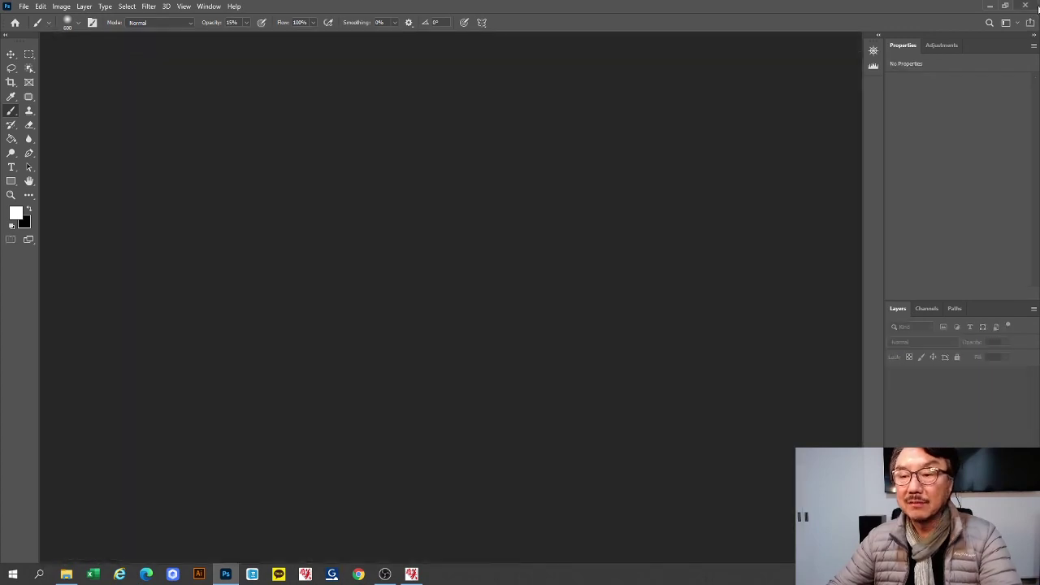
{"action": "left_click", "coordinate": [1005, 6]}
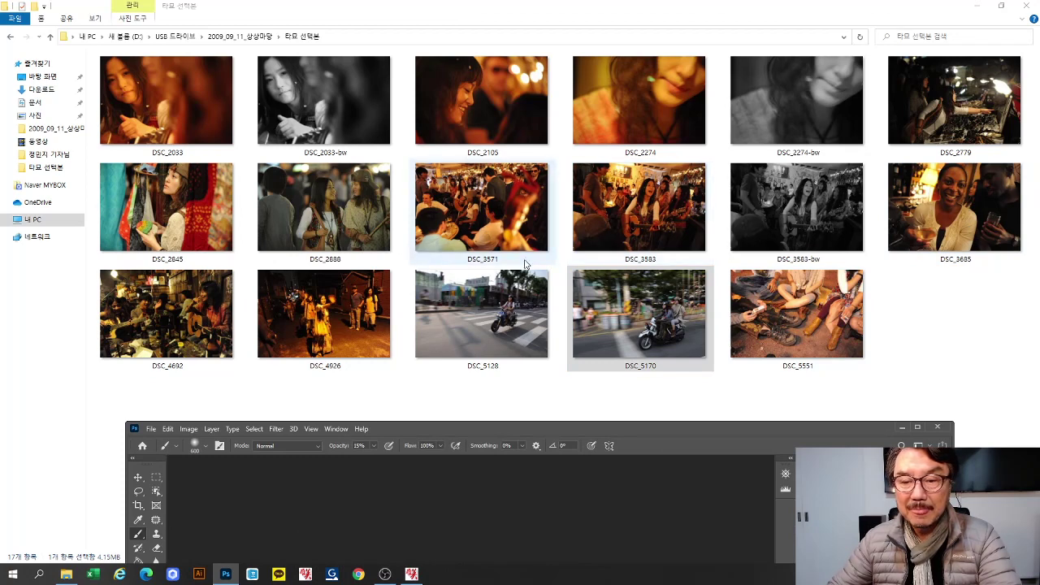
{"action": "left_click_drag", "start_coordinate": [514, 213], "coordinate": [902, 429]}
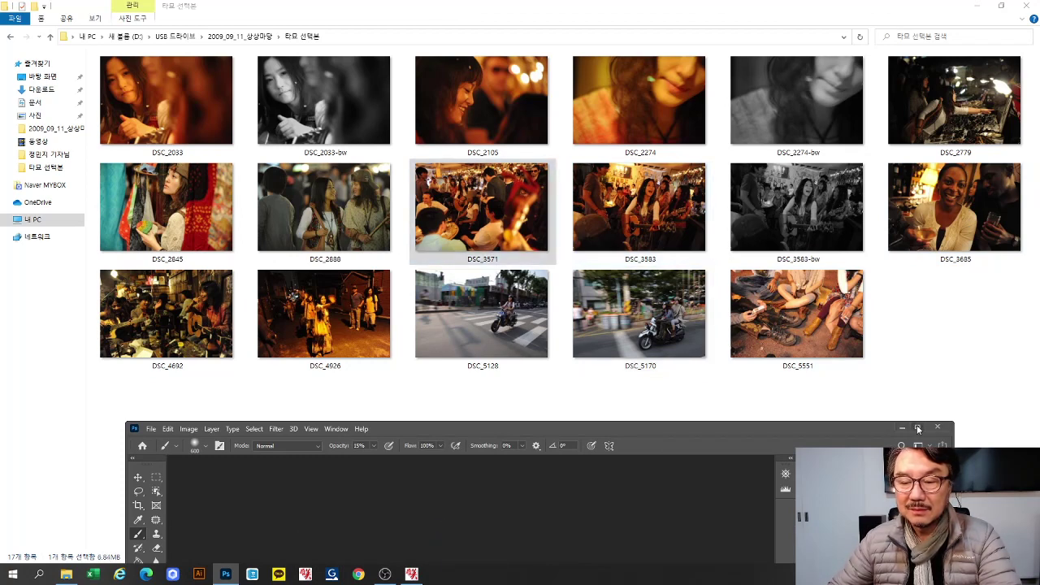
{"action": "left_click", "coordinate": [918, 428]}
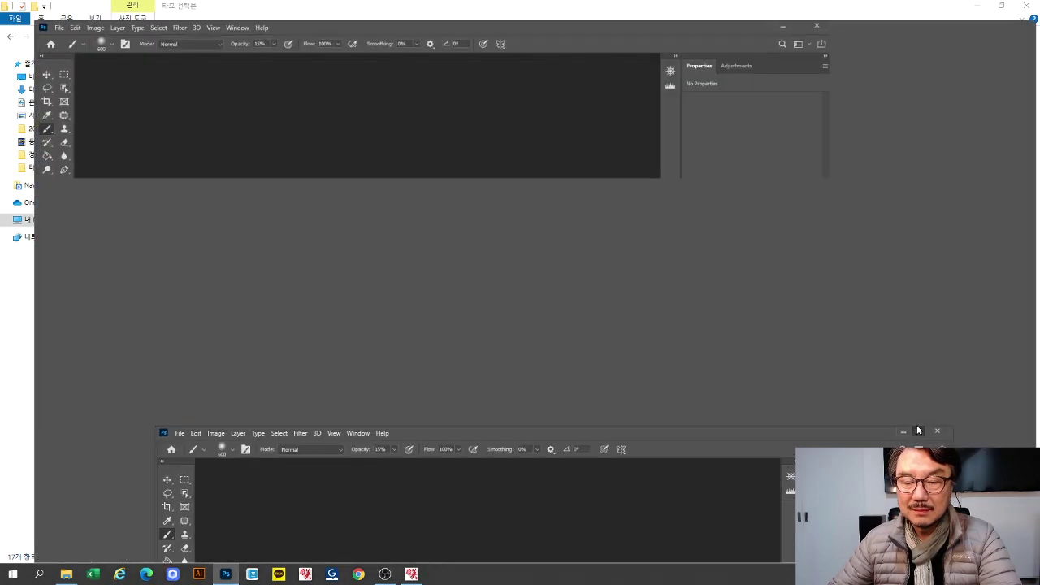
{"action": "left_click", "coordinate": [1005, 6]}
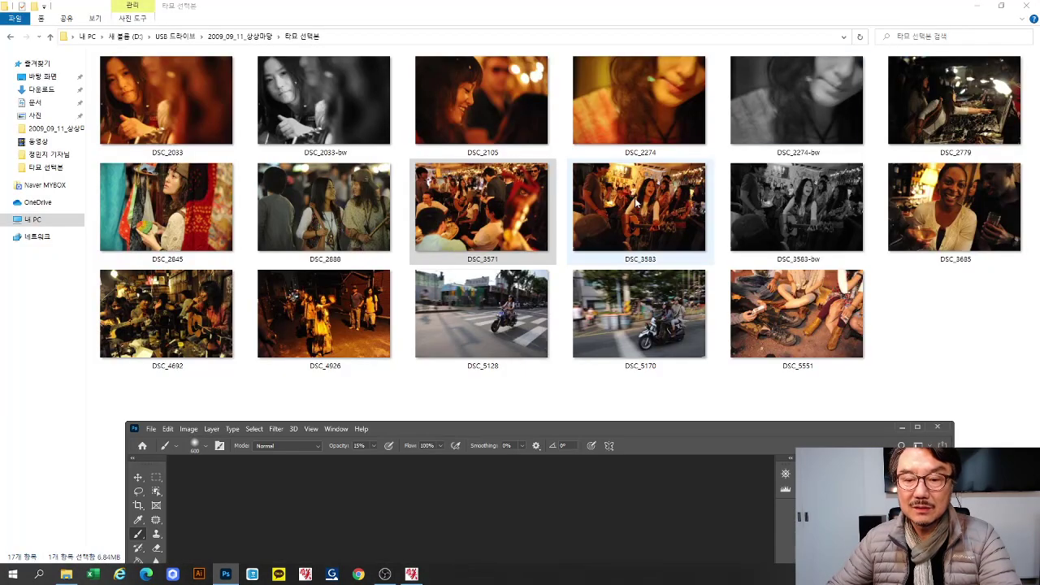
- Open the bar photo DSC_3571 from the File Explorer folder in Photoshop and maximize the window
{"action": "left_click_drag", "start_coordinate": [520, 210], "coordinate": [554, 536]}
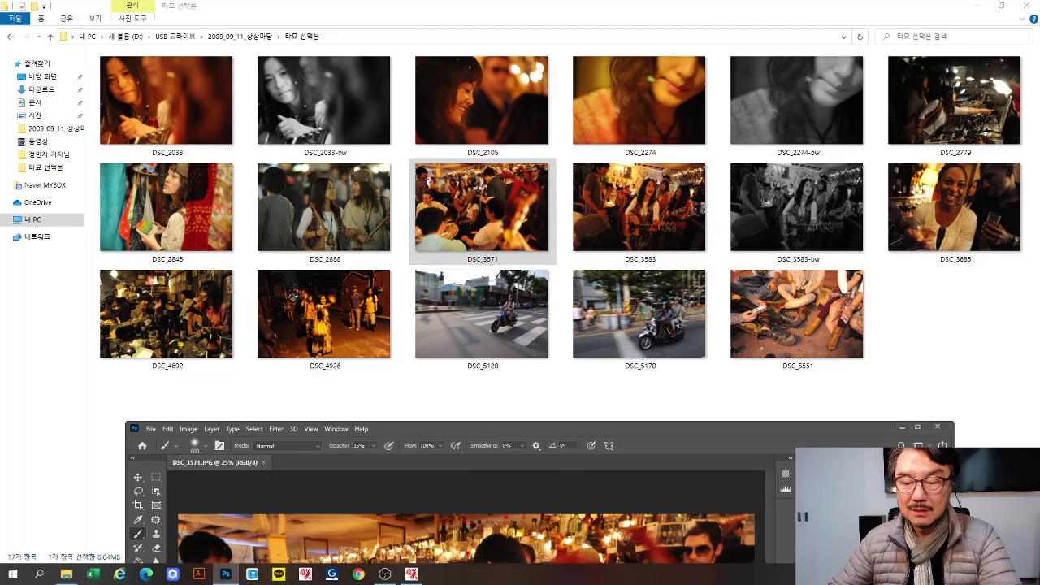
{"action": "left_click", "coordinate": [918, 427]}
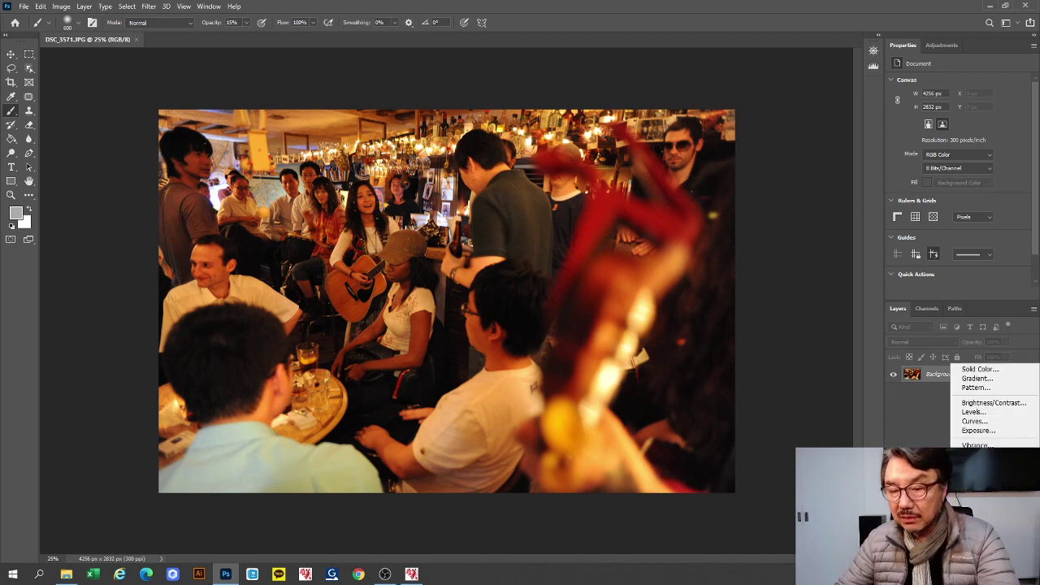
- Add a Black & White adjustment layer to the bar photo and set Reds to 70 and Yellows to 93
{"action": "left_click", "coordinate": [979, 474]}
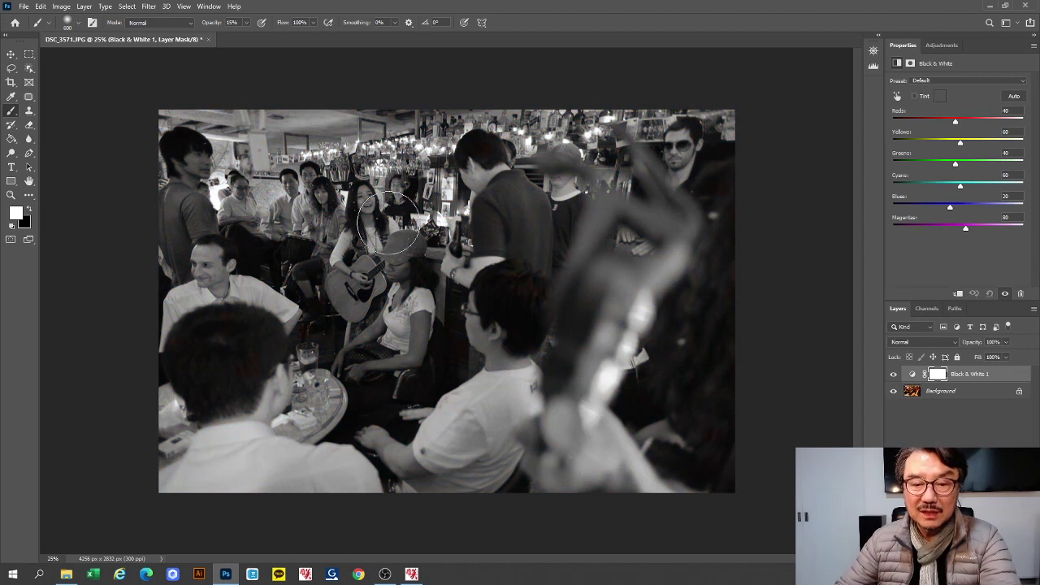
{"action": "left_click_drag", "start_coordinate": [388, 223], "coordinate": [302, 213]}
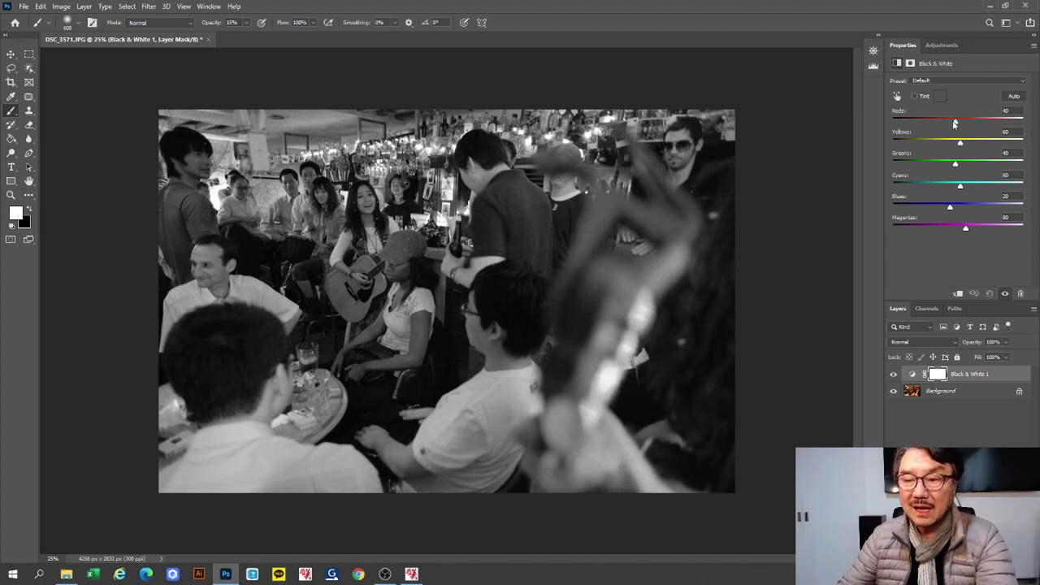
{"action": "left_click_drag", "start_coordinate": [956, 122], "coordinate": [963, 123]}
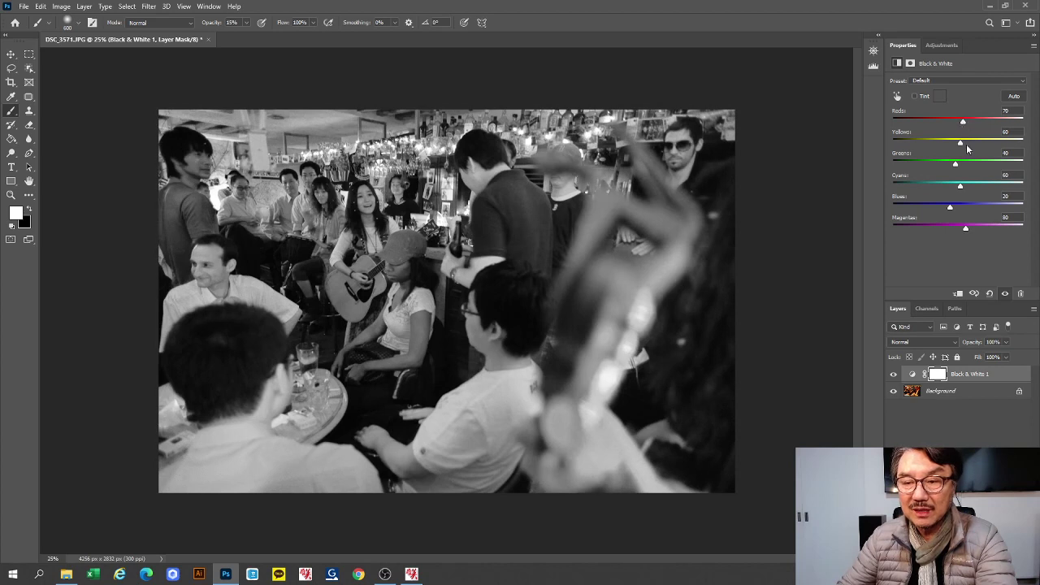
{"action": "left_click_drag", "start_coordinate": [962, 146], "coordinate": [969, 147]}
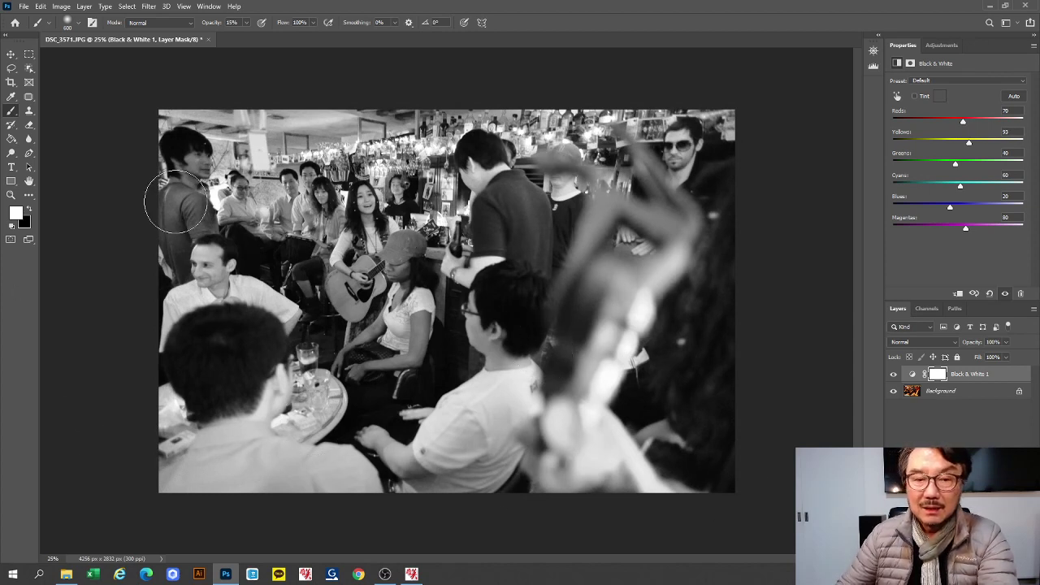
- Fill the Black & White 1 mask with black and delete that adjustment layer
{"action": "left_click", "coordinate": [11, 139]}
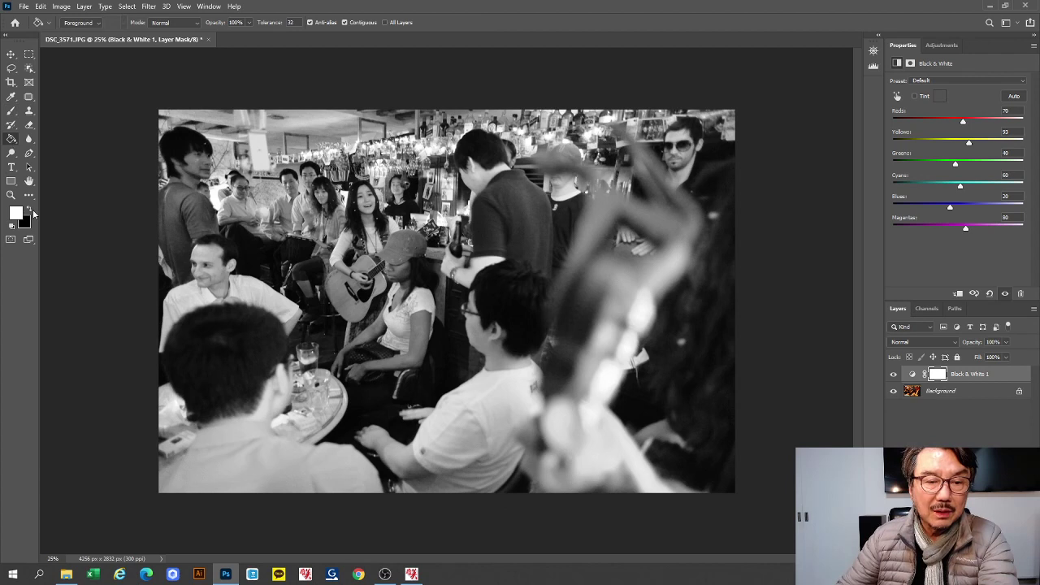
{"action": "left_click", "coordinate": [338, 271]}
{"action": "left_click", "coordinate": [12, 112]}
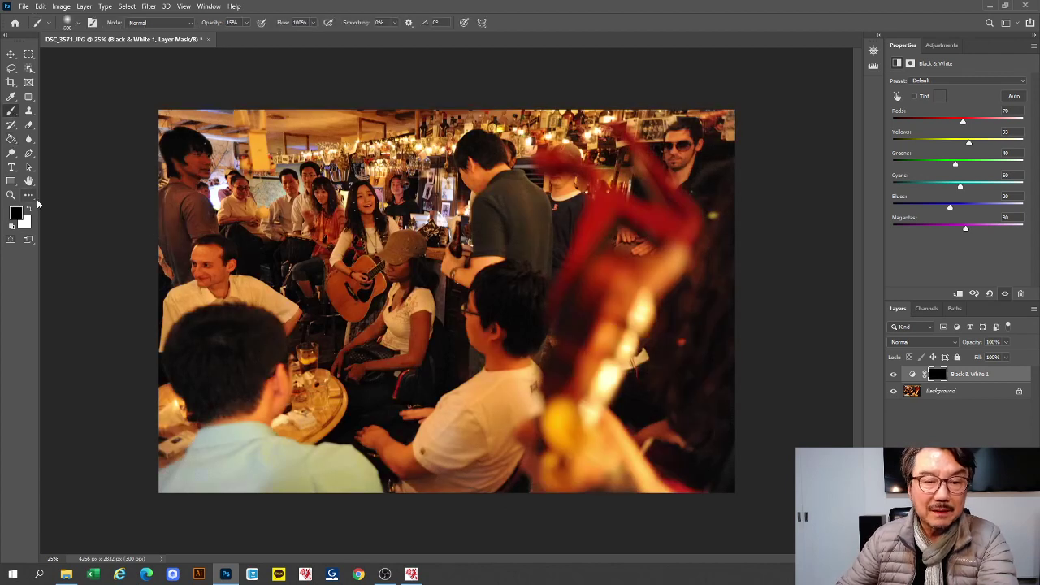
{"action": "left_click", "coordinate": [30, 211]}
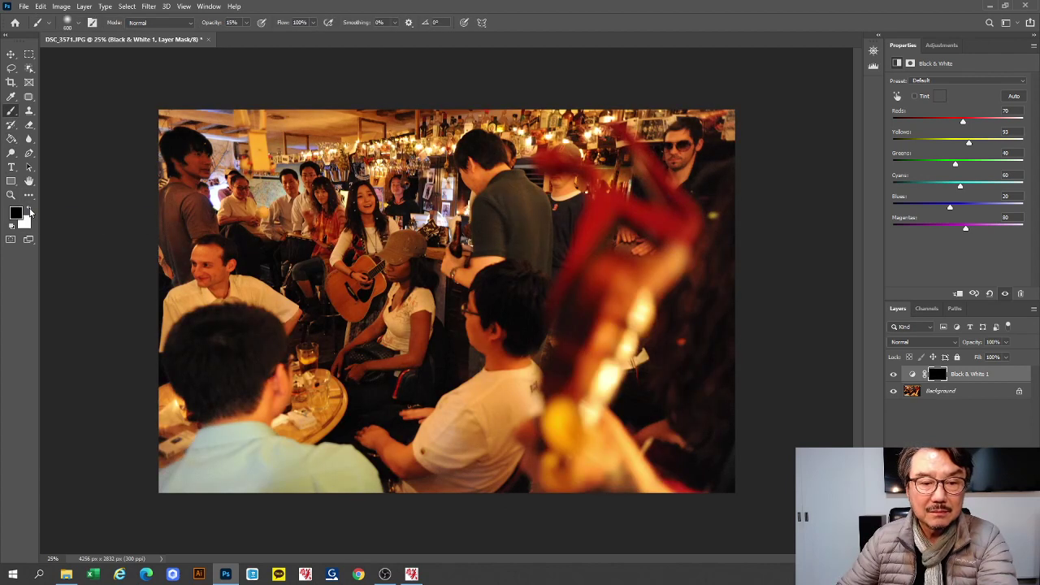
{"action": "left_click", "coordinate": [11, 139]}
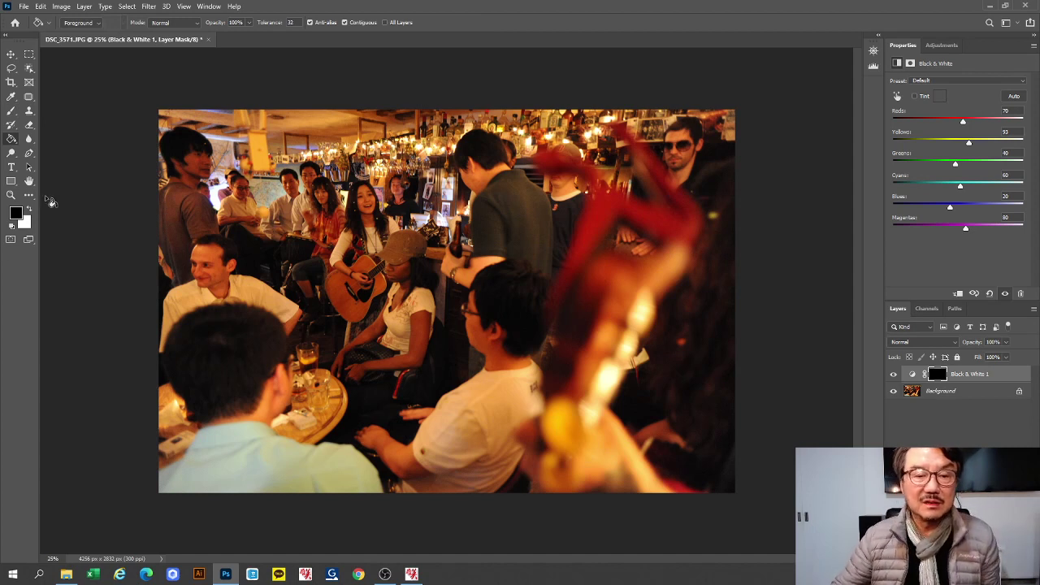
{"action": "left_click", "coordinate": [11, 111]}
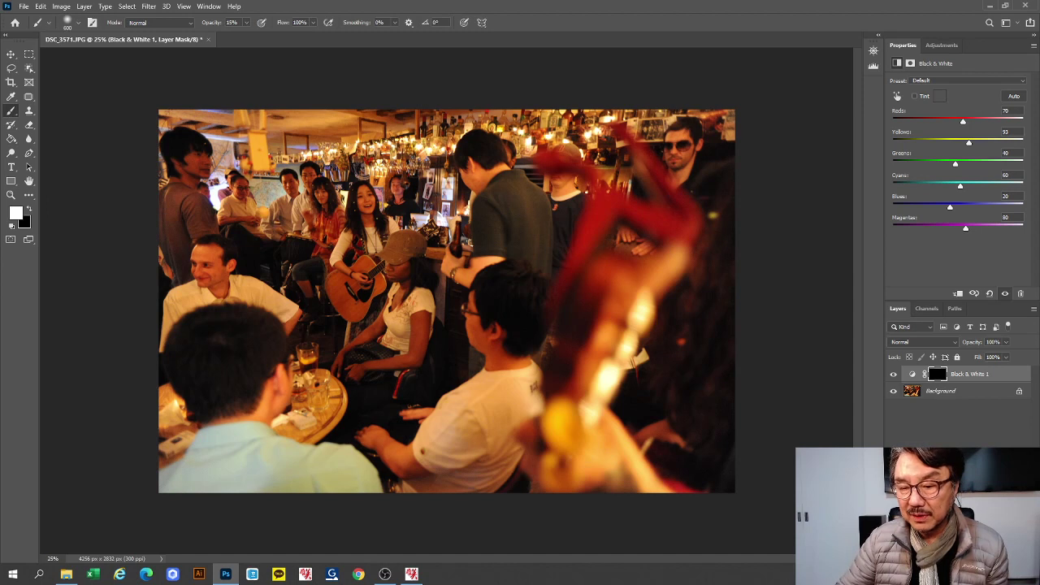
{"action": "key", "text": "Delete"}
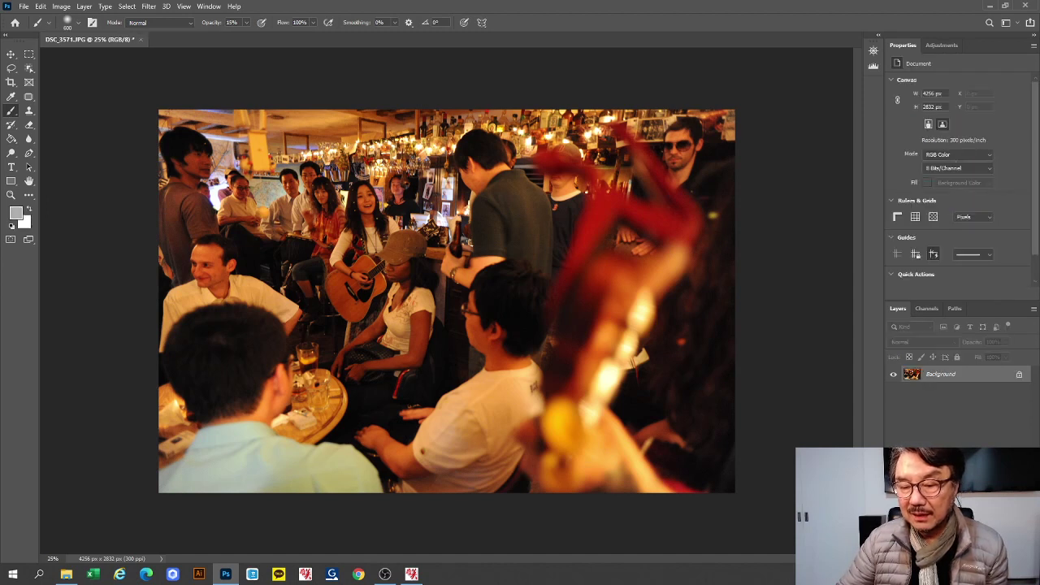
- Add a Black & White adjustment layer to the bar photo and set Reds and Yellows to 80
{"action": "left_click", "coordinate": [960, 552]}
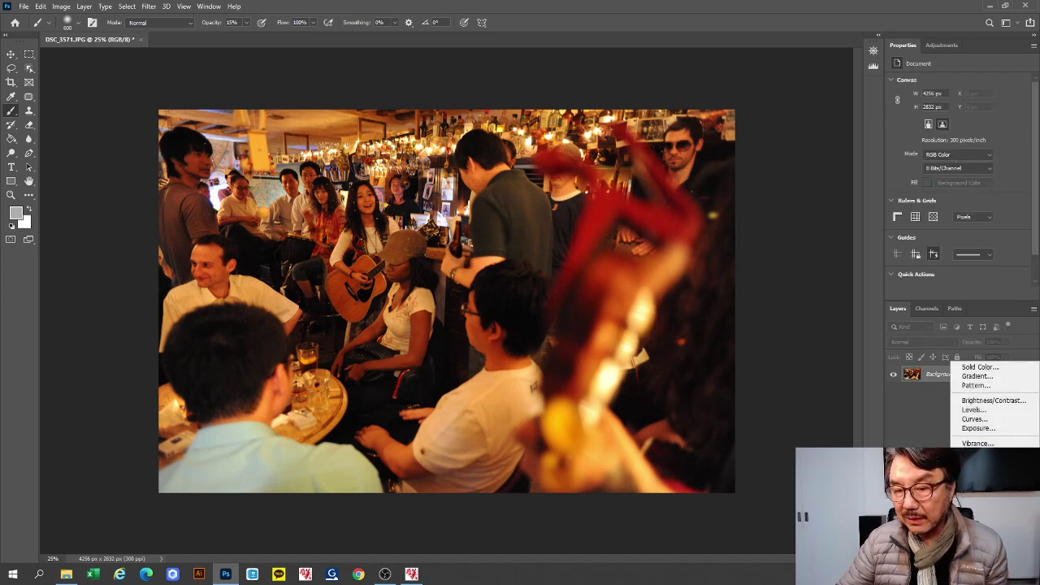
{"action": "left_click", "coordinate": [979, 471]}
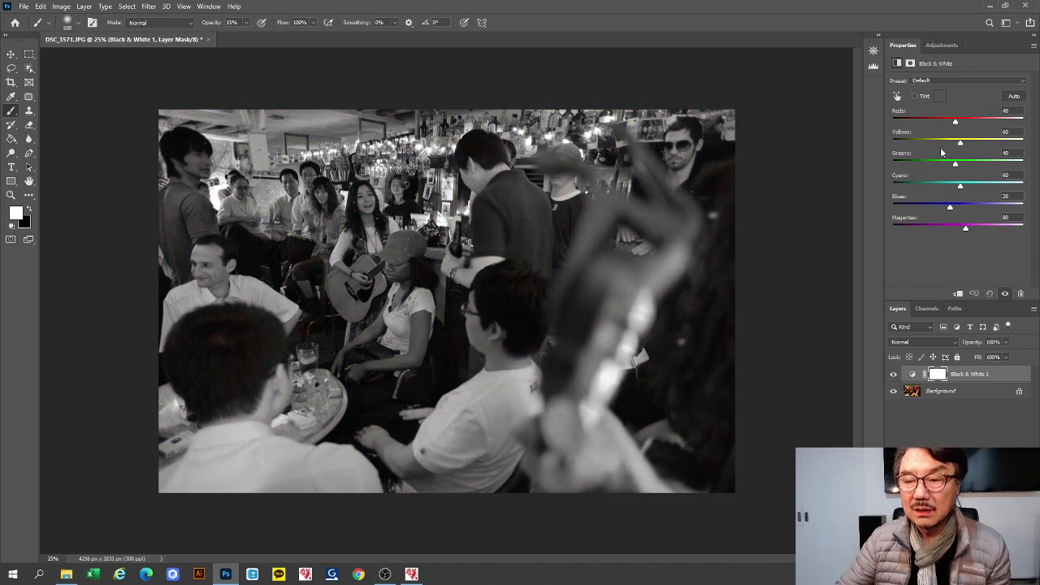
{"action": "left_click_drag", "start_coordinate": [957, 123], "coordinate": [967, 145]}
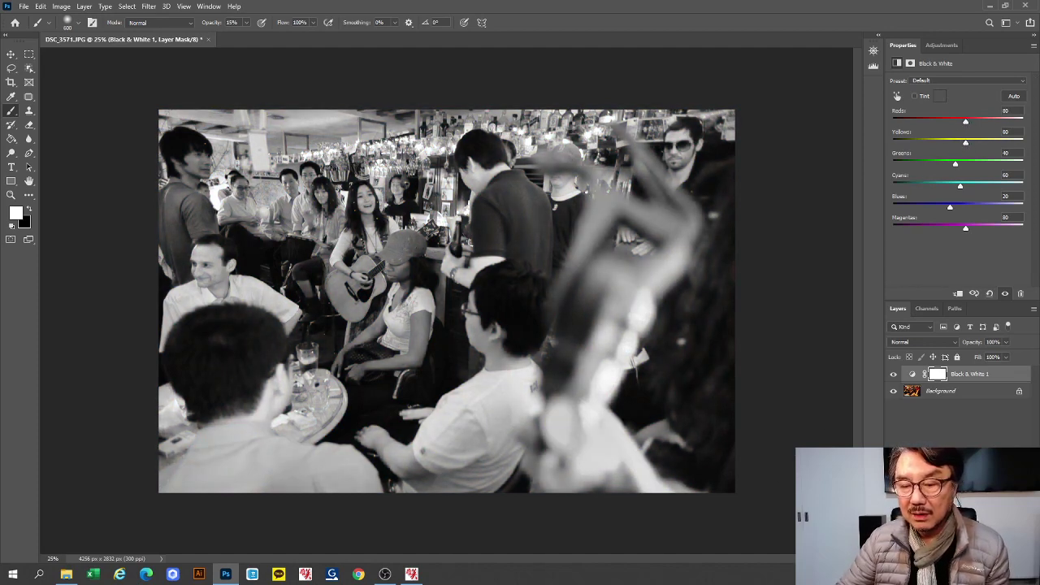
- Add a Curves adjustment layer darkening the seated man's white T-shirt tone from input 220 to output 157, and fill its mask with black
{"action": "left_click", "coordinate": [959, 546]}
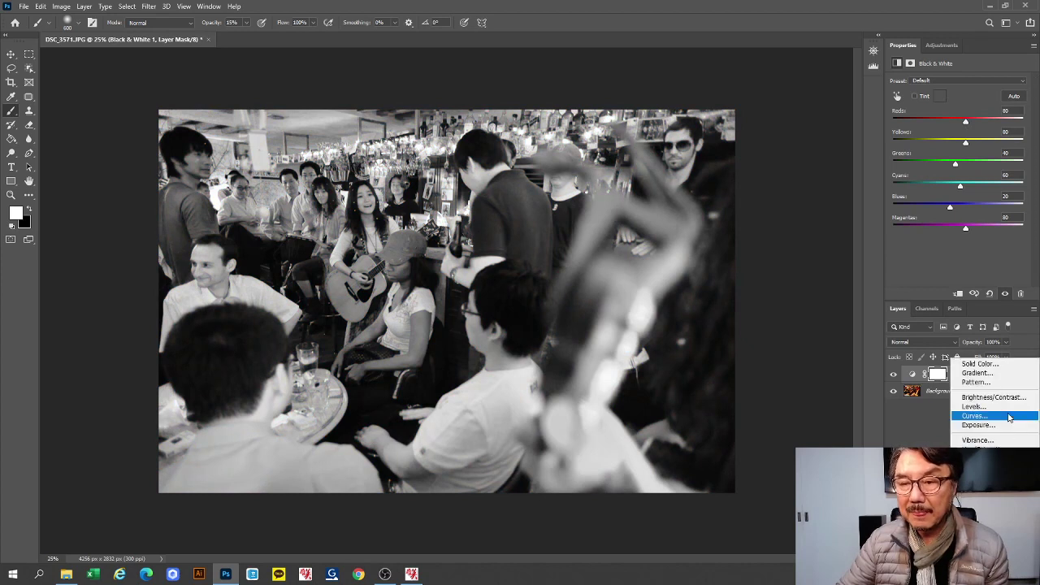
{"action": "left_click", "coordinate": [1008, 417]}
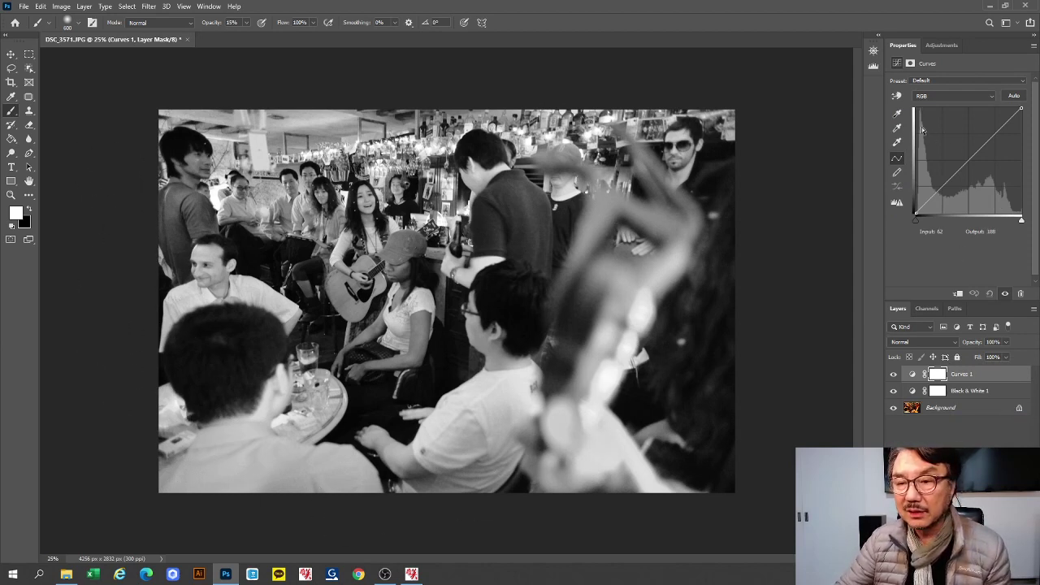
{"action": "left_click", "coordinate": [897, 96]}
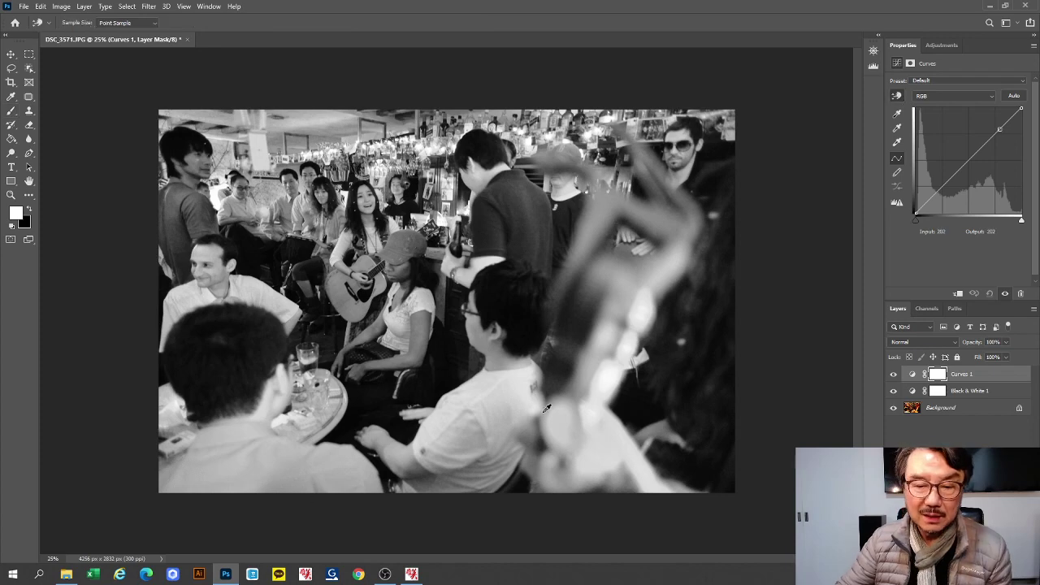
{"action": "left_click_drag", "start_coordinate": [498, 384], "coordinate": [513, 416]}
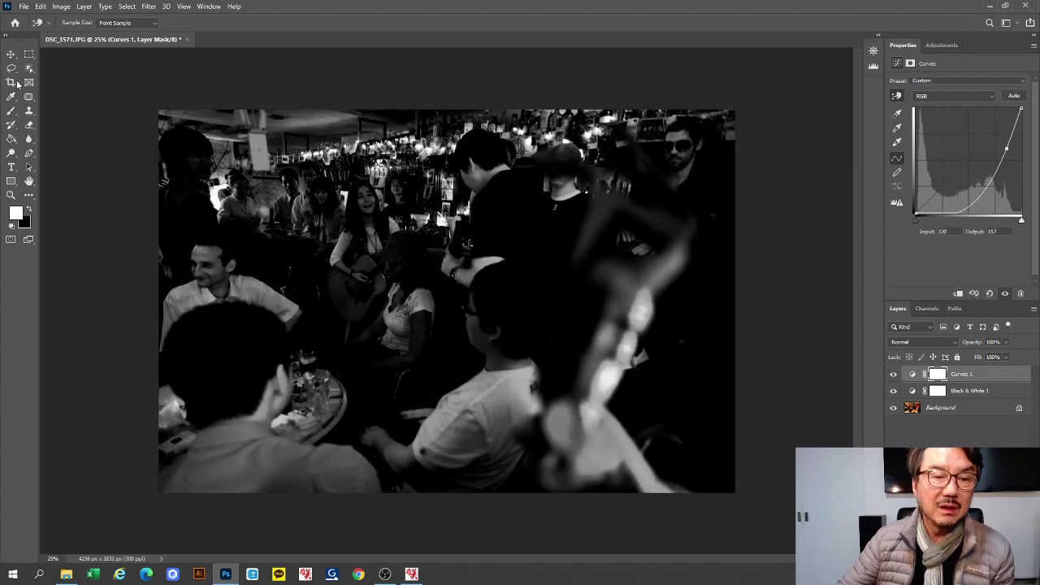
{"action": "left_click", "coordinate": [11, 139]}
{"action": "key", "text": "alt+BackSpace"}
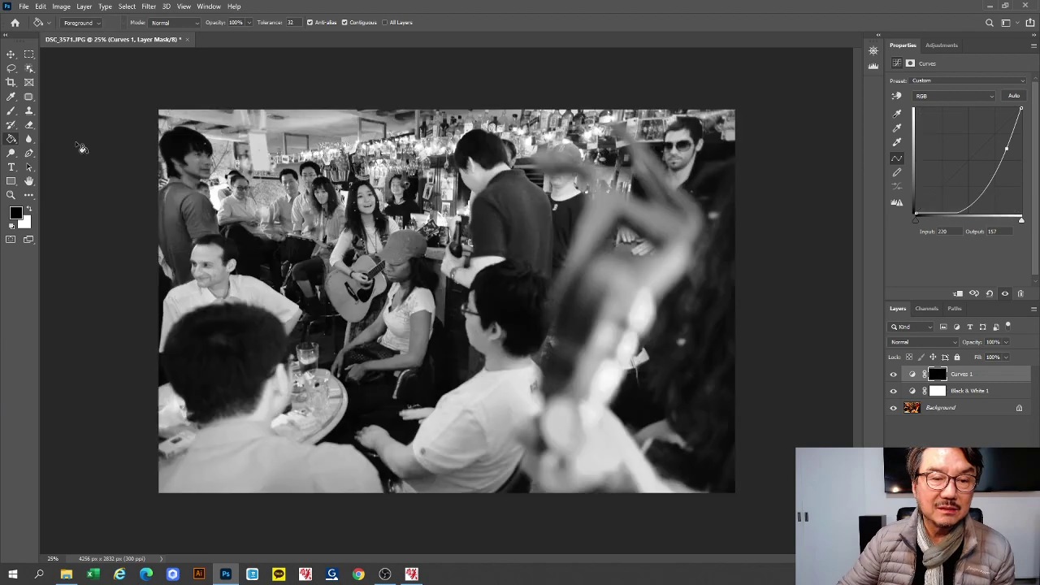
- Paint white at 15% opacity on the Curves 1 mask to darken the foreground, background people and photo edges, enlarging the brush to 800
{"action": "left_click", "coordinate": [10, 113]}
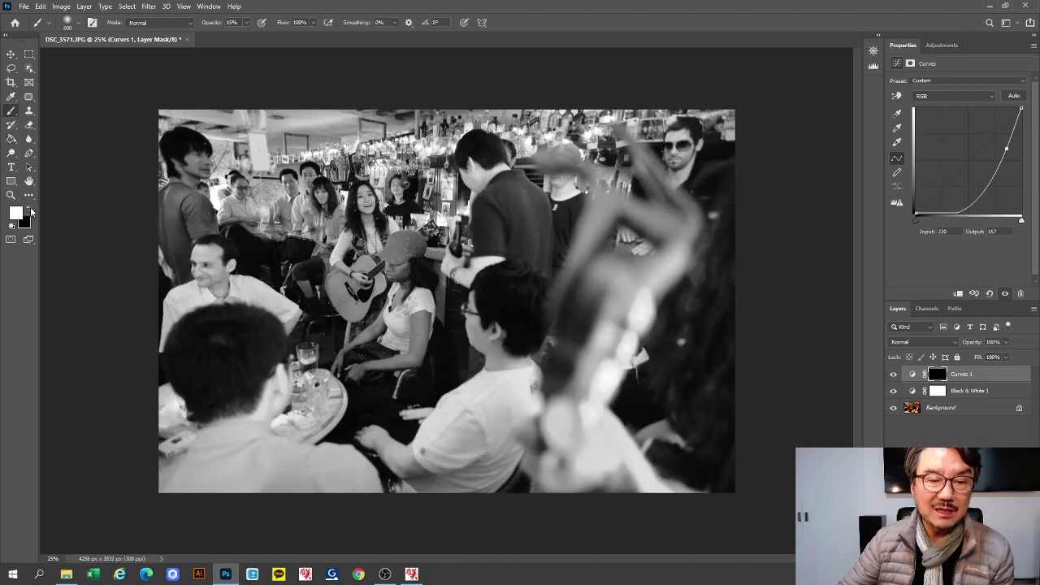
{"action": "mouse_move", "coordinate": [244, 398]}
{"action": "left_mouse_down"}
{"action": "mouse_move", "coordinate": [192, 464]}
{"action": "mouse_move", "coordinate": [222, 450]}
{"action": "mouse_move", "coordinate": [281, 451]}
{"action": "mouse_move", "coordinate": [276, 474]}
{"action": "mouse_move", "coordinate": [361, 502]}
{"action": "mouse_move", "coordinate": [454, 398]}
{"action": "mouse_move", "coordinate": [544, 396]}
{"action": "mouse_move", "coordinate": [493, 410]}
{"action": "mouse_move", "coordinate": [566, 468]}
{"action": "mouse_move", "coordinate": [579, 425]}
{"action": "mouse_move", "coordinate": [602, 404]}
{"action": "mouse_move", "coordinate": [652, 473]}
{"action": "mouse_move", "coordinate": [668, 255]}
{"action": "mouse_move", "coordinate": [569, 418]}
{"action": "mouse_move", "coordinate": [639, 400]}
{"action": "mouse_move", "coordinate": [686, 246]}
{"action": "mouse_move", "coordinate": [663, 265]}
{"action": "mouse_move", "coordinate": [683, 228]}
{"action": "mouse_move", "coordinate": [599, 222]}
{"action": "mouse_move", "coordinate": [552, 345]}
{"action": "mouse_move", "coordinate": [657, 325]}
{"action": "mouse_move", "coordinate": [592, 410]}
{"action": "mouse_move", "coordinate": [646, 456]}
{"action": "mouse_move", "coordinate": [496, 459]}
{"action": "left_mouse_up"}
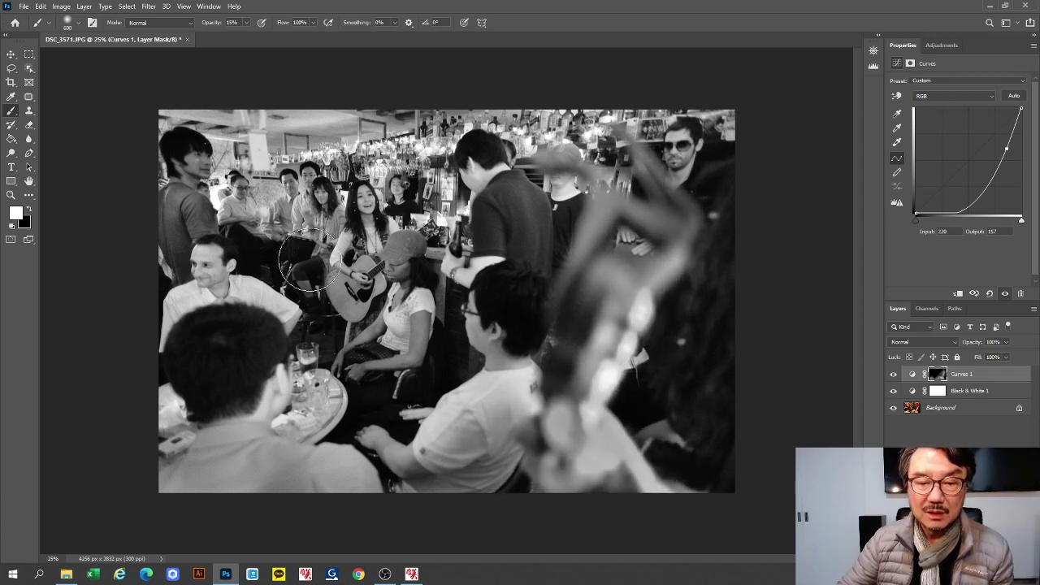
{"action": "mouse_move", "coordinate": [308, 260]}
{"action": "left_mouse_down"}
{"action": "mouse_move", "coordinate": [150, 264]}
{"action": "mouse_move", "coordinate": [352, 336]}
{"action": "mouse_move", "coordinate": [285, 269]}
{"action": "mouse_move", "coordinate": [97, 368]}
{"action": "mouse_move", "coordinate": [246, 273]}
{"action": "mouse_move", "coordinate": [391, 323]}
{"action": "mouse_move", "coordinate": [378, 396]}
{"action": "mouse_move", "coordinate": [323, 404]}
{"action": "mouse_move", "coordinate": [393, 343]}
{"action": "mouse_move", "coordinate": [467, 232]}
{"action": "mouse_move", "coordinate": [429, 286]}
{"action": "mouse_move", "coordinate": [469, 256]}
{"action": "mouse_move", "coordinate": [471, 146]}
{"action": "mouse_move", "coordinate": [503, 188]}
{"action": "mouse_move", "coordinate": [482, 167]}
{"action": "mouse_move", "coordinate": [530, 345]}
{"action": "mouse_move", "coordinate": [515, 268]}
{"action": "left_mouse_up"}
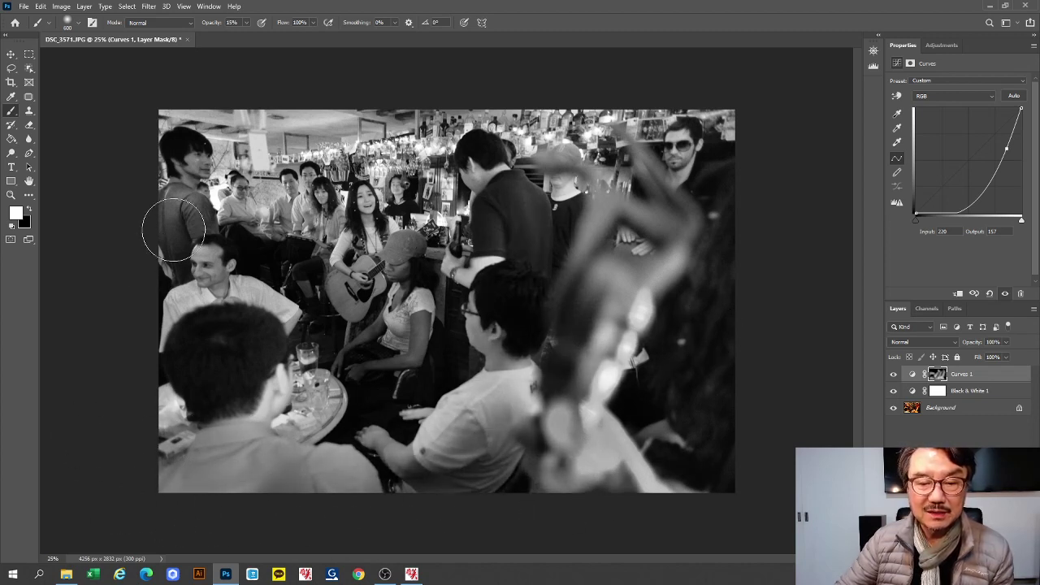
{"action": "mouse_move", "coordinate": [198, 122]}
{"action": "left_mouse_down"}
{"action": "mouse_move", "coordinate": [232, 91]}
{"action": "mouse_move", "coordinate": [481, 127]}
{"action": "mouse_move", "coordinate": [128, 139]}
{"action": "mouse_move", "coordinate": [708, 146]}
{"action": "mouse_move", "coordinate": [748, 268]}
{"action": "left_mouse_up"}
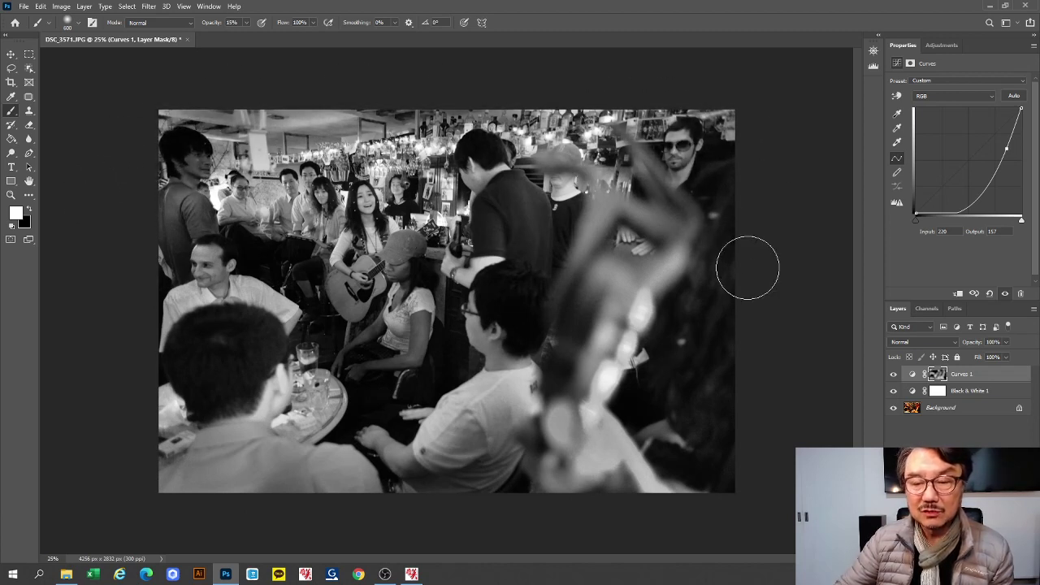
{"action": "key", "text": "bracketright"}
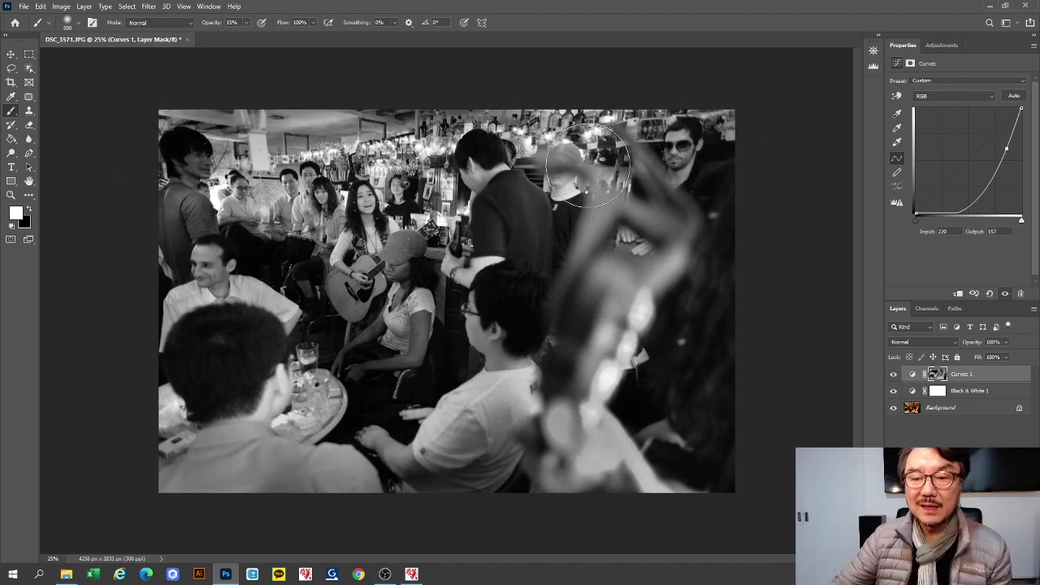
{"action": "mouse_move", "coordinate": [561, 147]}
{"action": "left_mouse_down"}
{"action": "mouse_move", "coordinate": [642, 190]}
{"action": "mouse_move", "coordinate": [651, 252]}
{"action": "mouse_move", "coordinate": [690, 158]}
{"action": "left_mouse_up"}
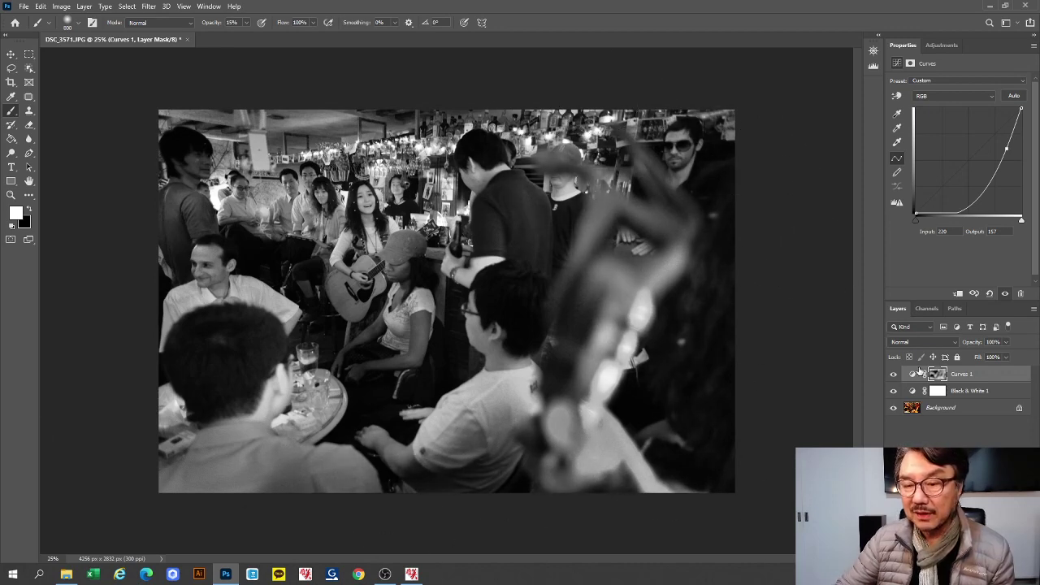
- Compare the photo with the Curves 1 layer hidden and shown, and reduce the brush size to 400
{"action": "left_click", "coordinate": [893, 374]}
{"action": "left_click", "coordinate": [893, 374]}
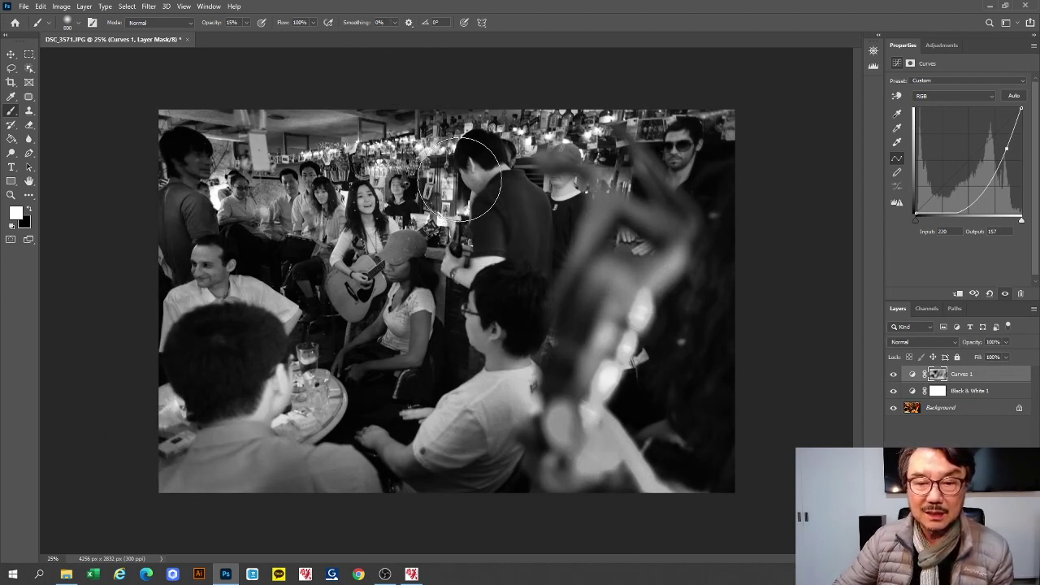
{"action": "key", "text": "bracketleft"}
{"action": "key", "text": "bracketleft"}
{"action": "key", "text": "bracketleft"}
{"action": "key", "text": "bracketleft"}
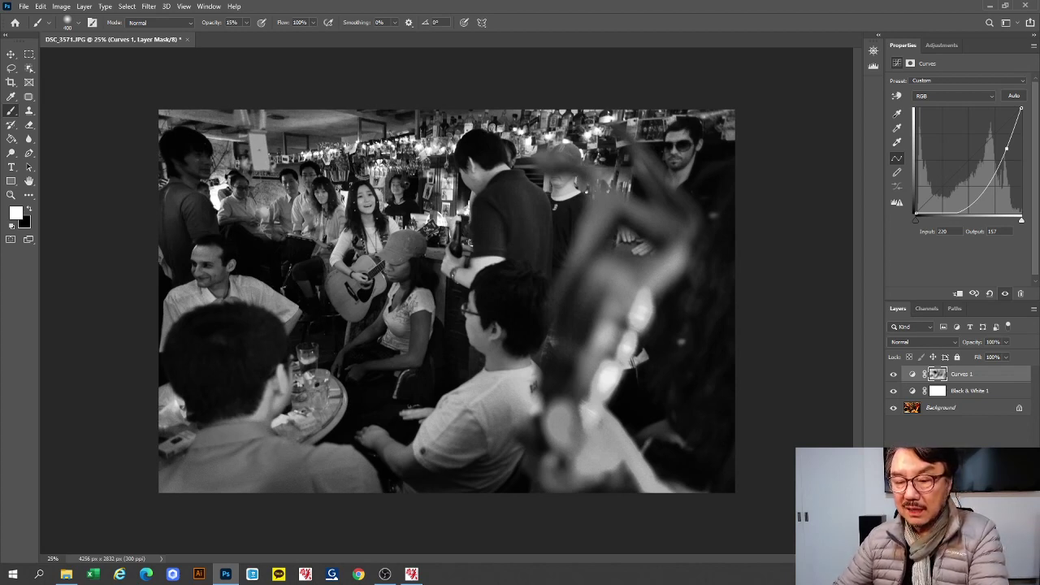
- Add a second Curves adjustment layer and slightly darken the midtones from input 113 to output 105
{"action": "left_click", "coordinate": [967, 549]}
{"action": "left_click", "coordinate": [971, 412]}
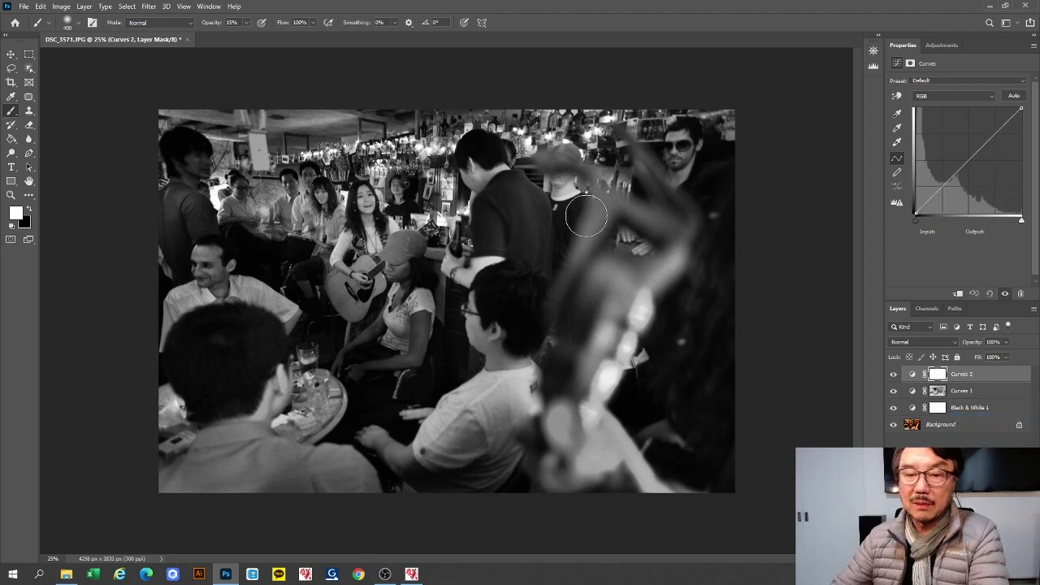
{"action": "left_click_drag", "start_coordinate": [964, 168], "coordinate": [962, 169]}
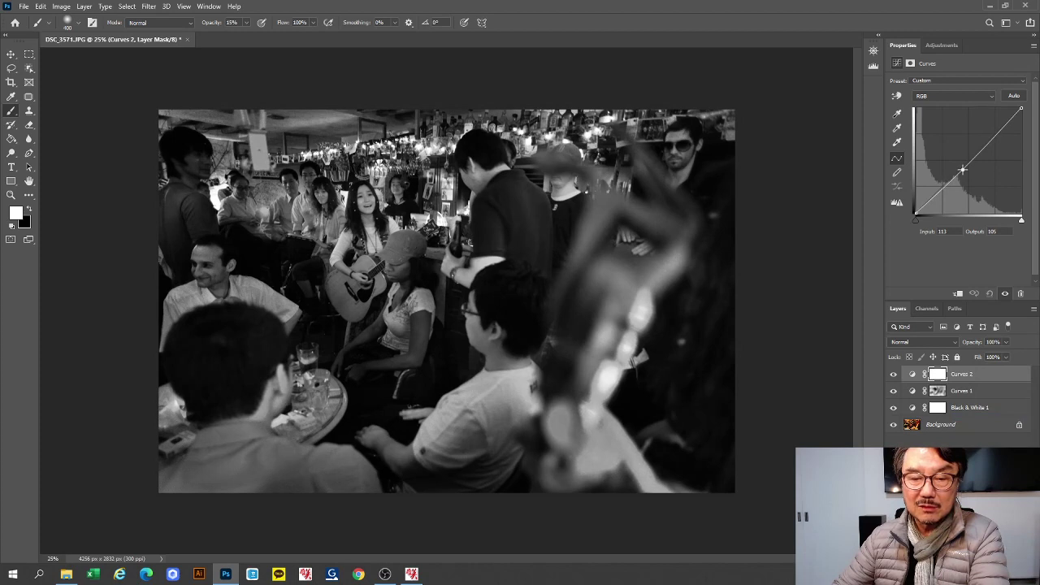
- Add a third Curves adjustment layer brightening the woman guitarist's face tone from input 159 to output 181, and fill its mask with black
{"action": "left_click", "coordinate": [967, 550]}
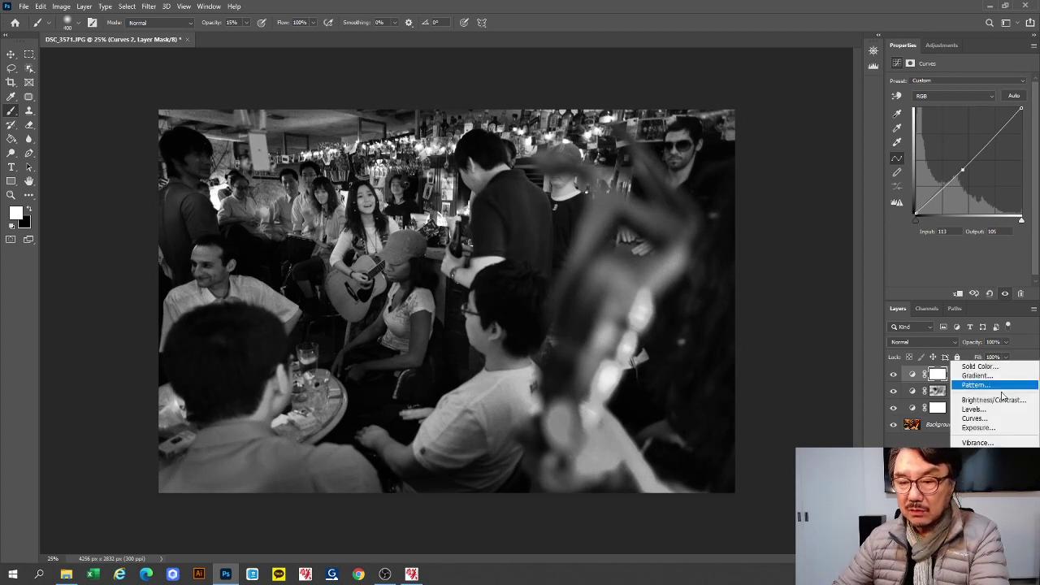
{"action": "left_click", "coordinate": [990, 420]}
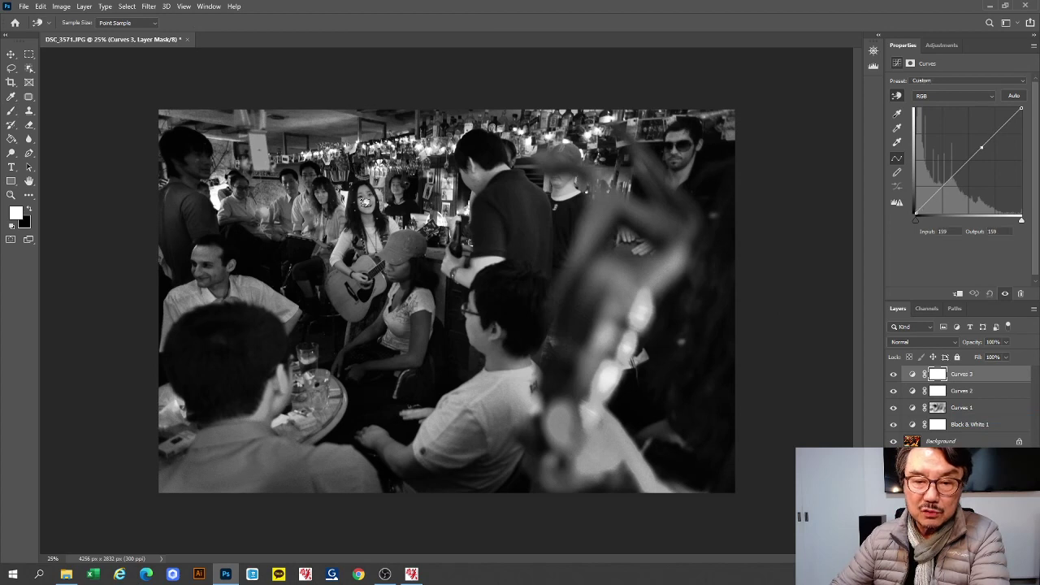
{"action": "left_click_drag", "start_coordinate": [366, 198], "coordinate": [366, 189]}
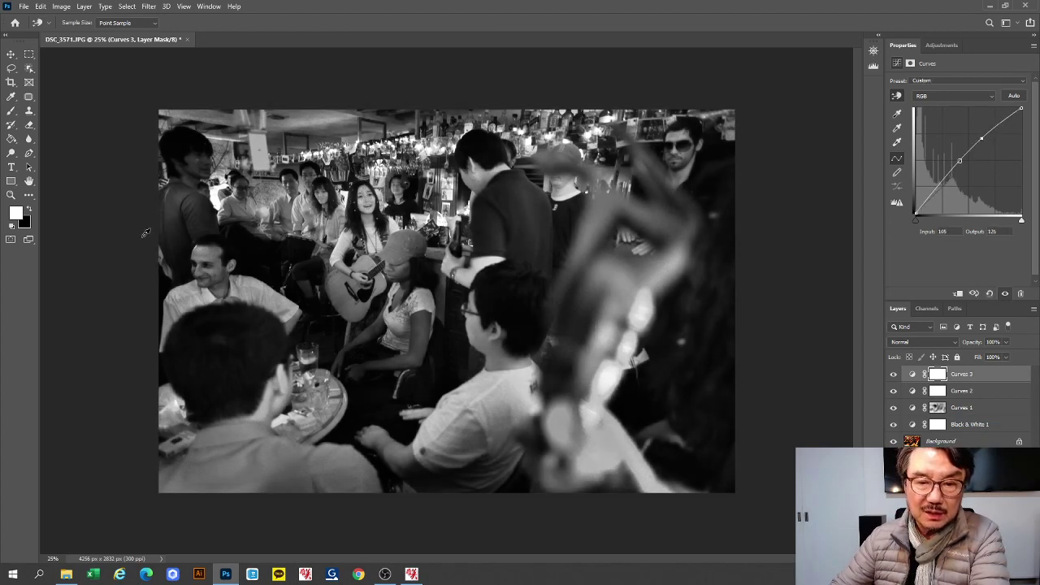
{"action": "left_click", "coordinate": [11, 140]}
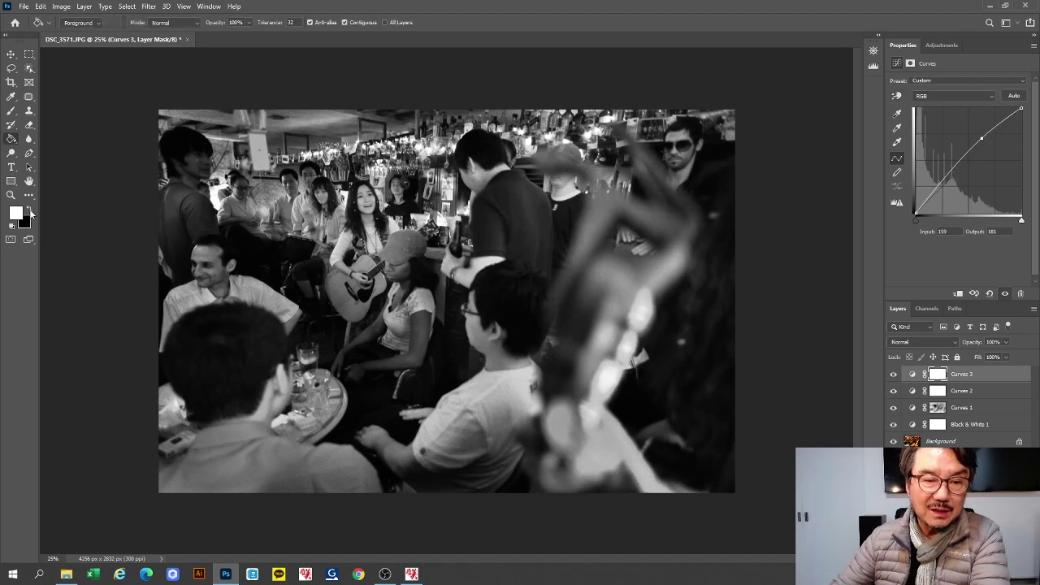
{"action": "left_click", "coordinate": [28, 209]}
{"action": "left_click", "coordinate": [359, 253]}
- Brighten the woman guitarist's face by painting white on the Curves 3 mask with a 125-size brush at 15% opacity, and compare the layer's effect
{"action": "left_click", "coordinate": [11, 111]}
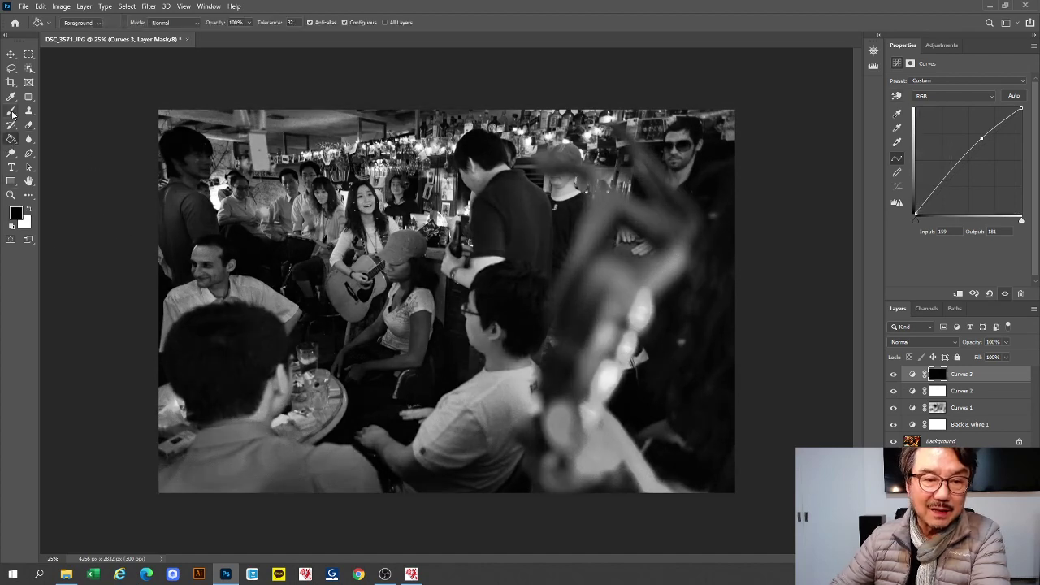
{"action": "left_click", "coordinate": [29, 209]}
{"action": "scroll", "coordinate": [398, 231], "scroll_direction": "up", "scroll_amount": 3}
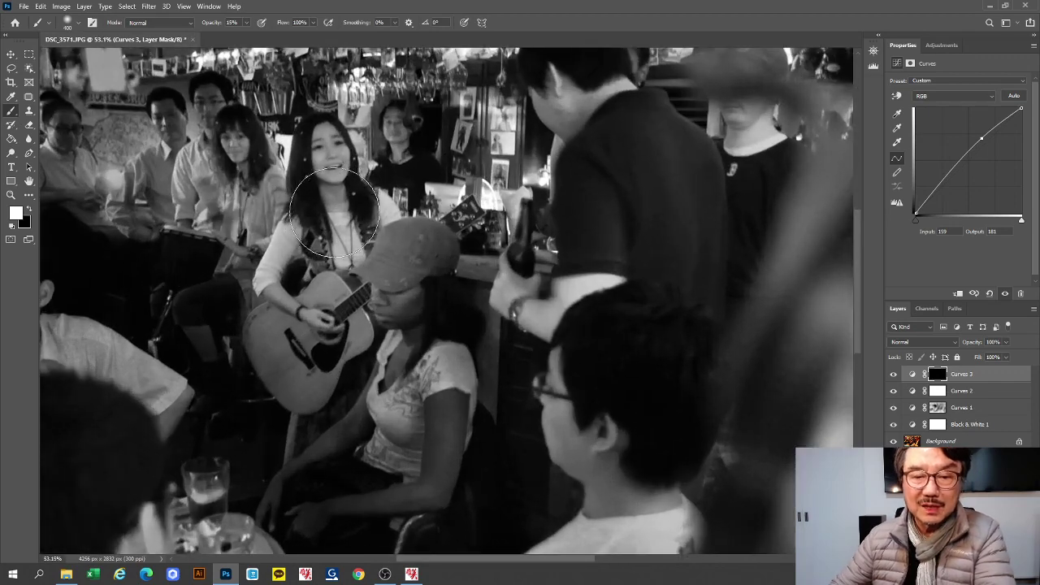
{"action": "key", "text": "bracketleft"}
{"action": "key", "text": "bracketleft"}
{"action": "key", "text": "bracketleft"}
{"action": "key", "text": "bracketleft"}
{"action": "key", "text": "bracketleft"}
{"action": "key", "text": "bracketleft"}
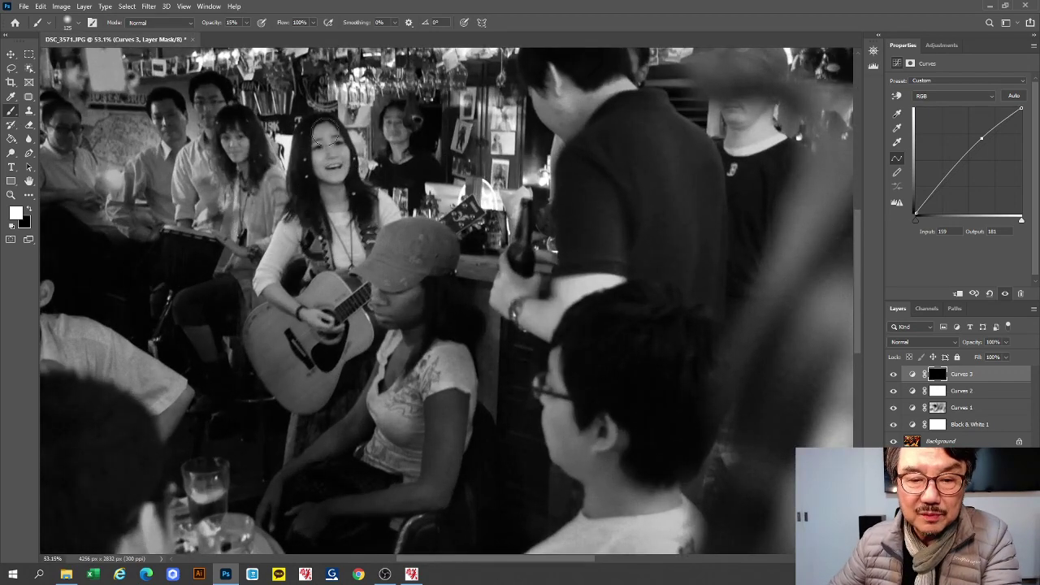
{"action": "mouse_move", "coordinate": [328, 149]}
{"action": "left_mouse_down"}
{"action": "mouse_move", "coordinate": [329, 177]}
{"action": "mouse_move", "coordinate": [342, 169]}
{"action": "mouse_move", "coordinate": [342, 239]}
{"action": "mouse_move", "coordinate": [377, 189]}
{"action": "mouse_move", "coordinate": [355, 163]}
{"action": "mouse_move", "coordinate": [323, 164]}
{"action": "mouse_move", "coordinate": [341, 193]}
{"action": "mouse_move", "coordinate": [343, 183]}
{"action": "mouse_move", "coordinate": [336, 193]}
{"action": "mouse_move", "coordinate": [307, 164]}
{"action": "left_mouse_up"}
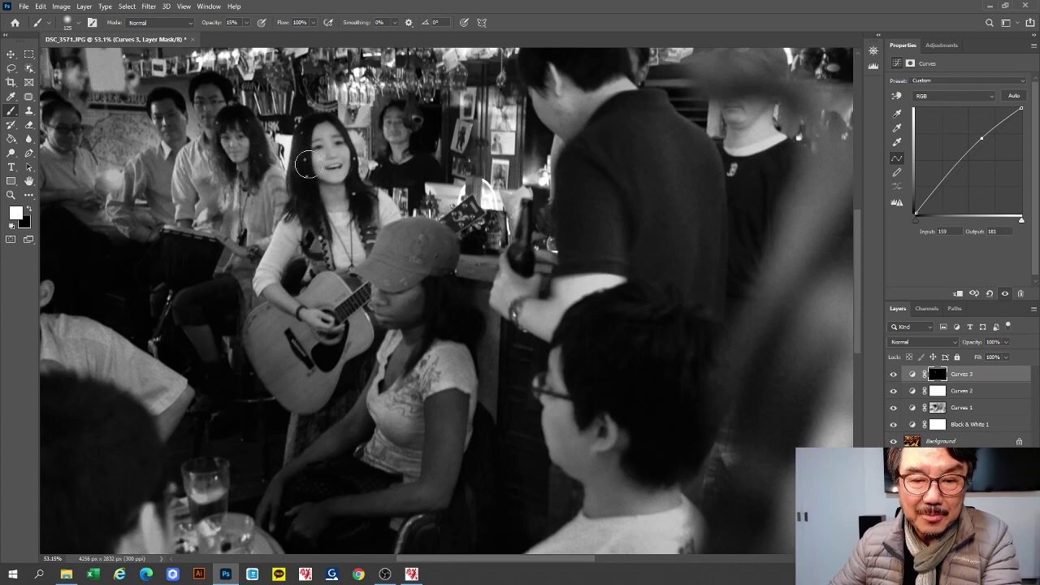
{"action": "mouse_move", "coordinate": [246, 151]}
{"action": "left_mouse_down"}
{"action": "mouse_move", "coordinate": [362, 190]}
{"action": "mouse_move", "coordinate": [330, 141]}
{"action": "mouse_move", "coordinate": [487, 218]}
{"action": "left_mouse_up"}
{"action": "scroll", "coordinate": [488, 218], "scroll_direction": "down", "scroll_amount": 5}
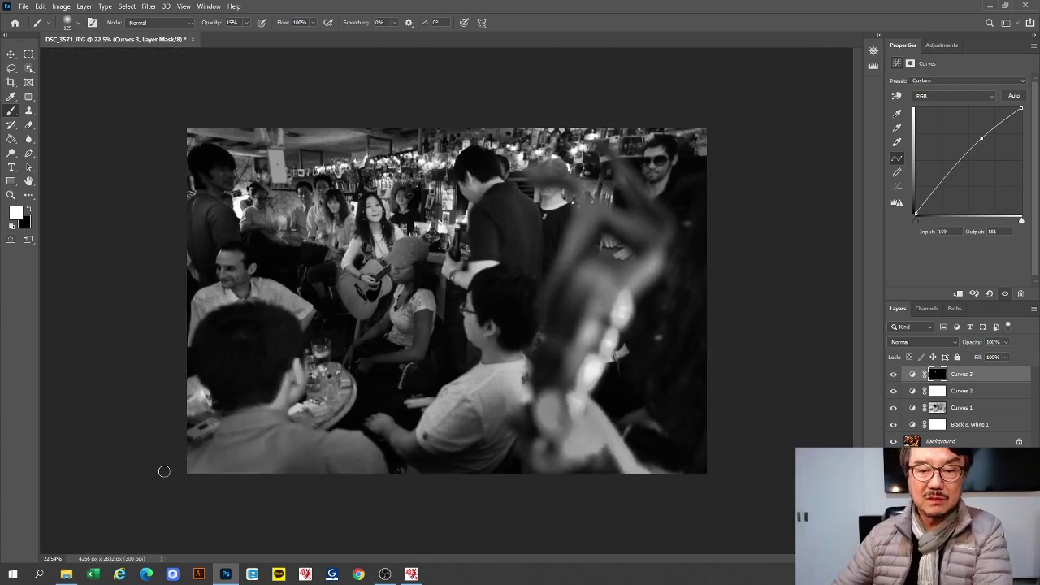
{"action": "left_click", "coordinate": [893, 376]}
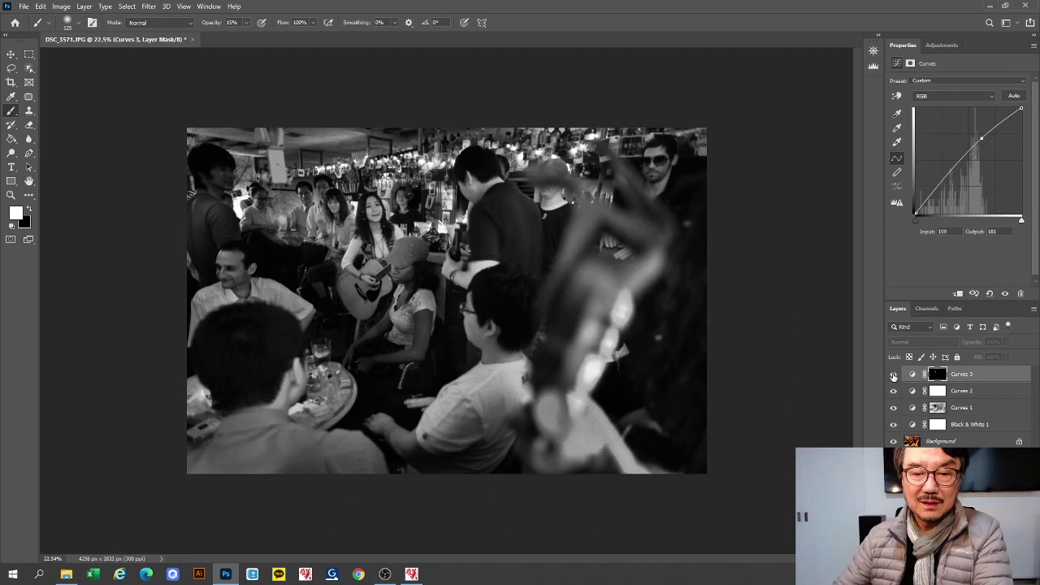
{"action": "left_click", "coordinate": [893, 376]}
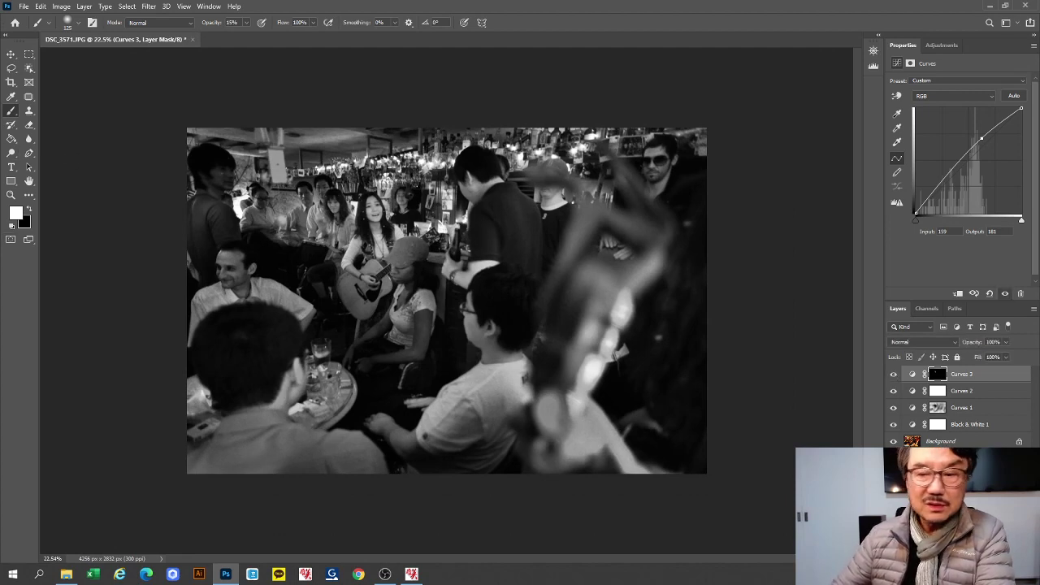
- Add a fourth Curves adjustment layer and darken the woman guitarist's white sleeve tone from input 158 to output 144
{"action": "left_click", "coordinate": [975, 560]}
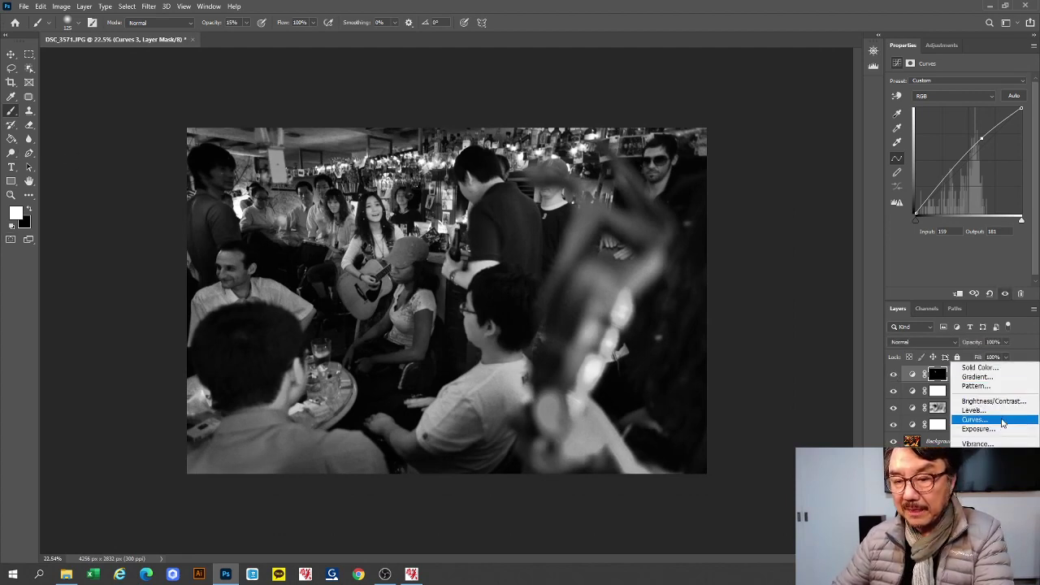
{"action": "left_click", "coordinate": [975, 419]}
{"action": "left_click", "coordinate": [897, 97]}
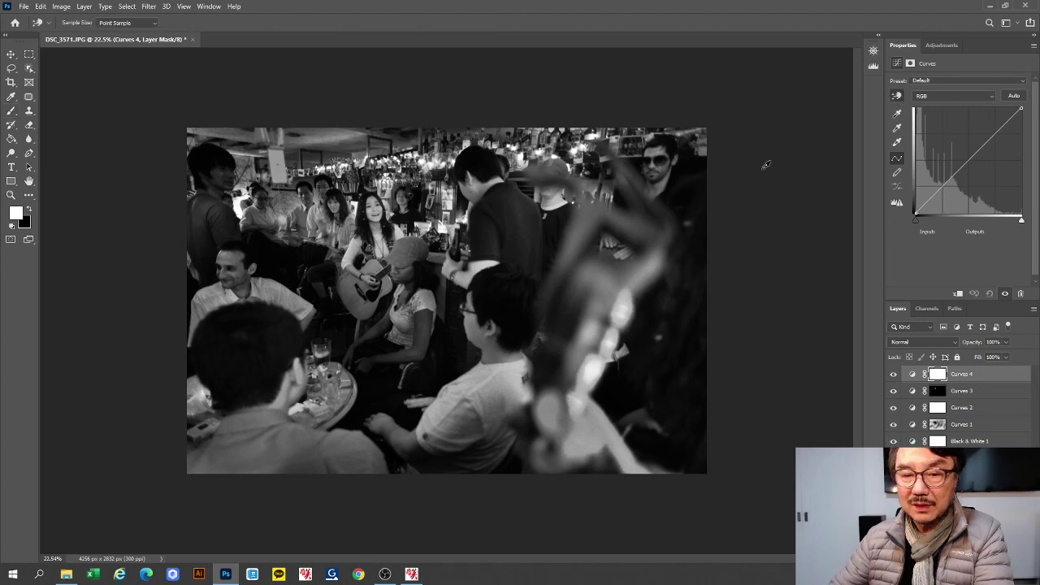
{"action": "left_click_drag", "start_coordinate": [358, 247], "coordinate": [356, 256]}
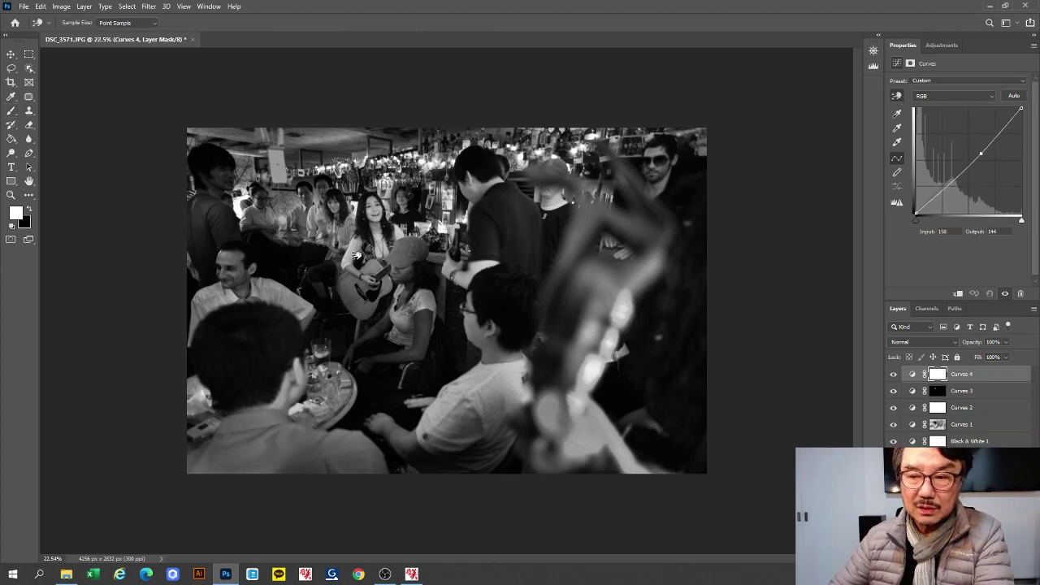
{"action": "left_click_drag", "start_coordinate": [268, 230], "coordinate": [66, 240]}
- Fill the Curves 4 mask with black and switch to the Brush tool
{"action": "left_click", "coordinate": [11, 140]}
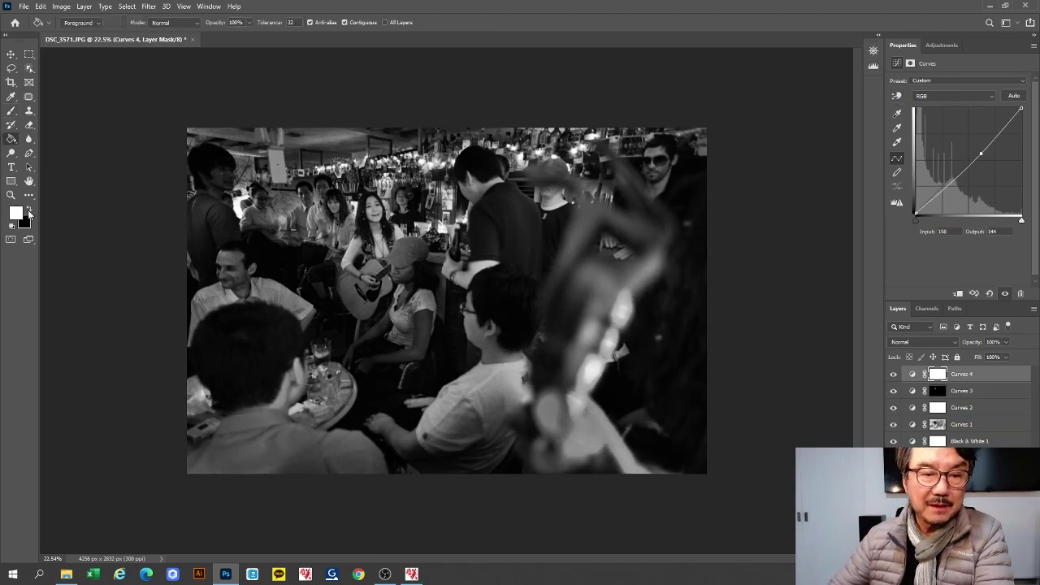
{"action": "left_click", "coordinate": [29, 211]}
{"action": "left_click", "coordinate": [335, 239]}
{"action": "left_click", "coordinate": [12, 97]}
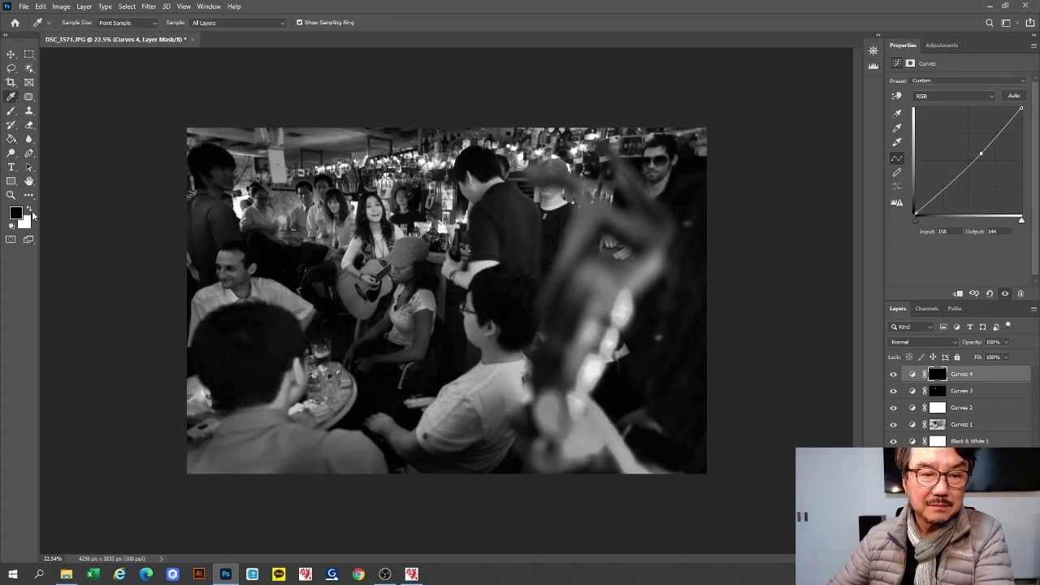
{"action": "left_click", "coordinate": [11, 111]}
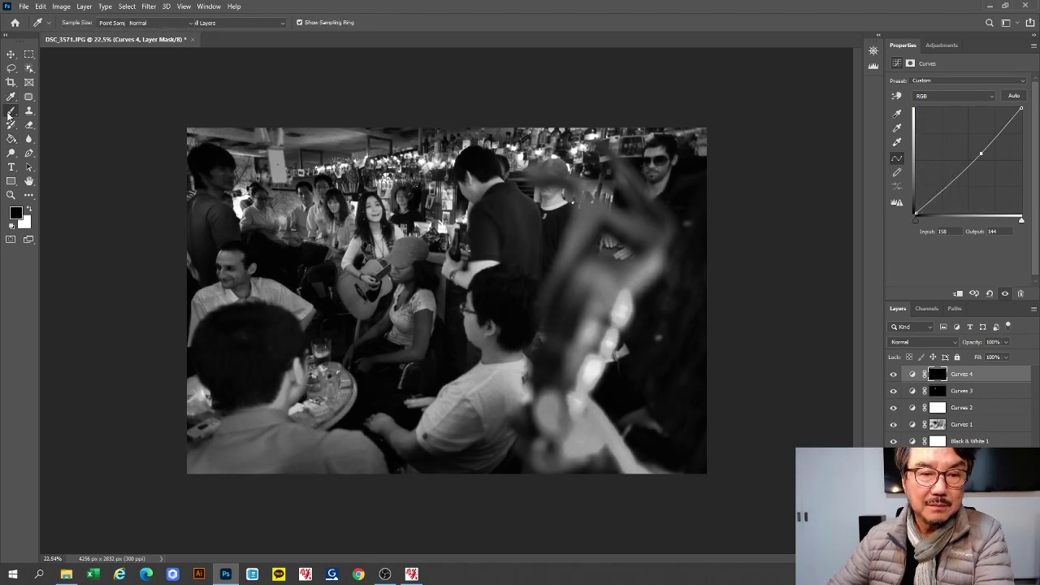
- Paint white on the Curves 4 mask with a 175-size brush at 15% opacity, and compare all adjustment layers with the colour original
{"action": "left_click", "coordinate": [29, 211]}
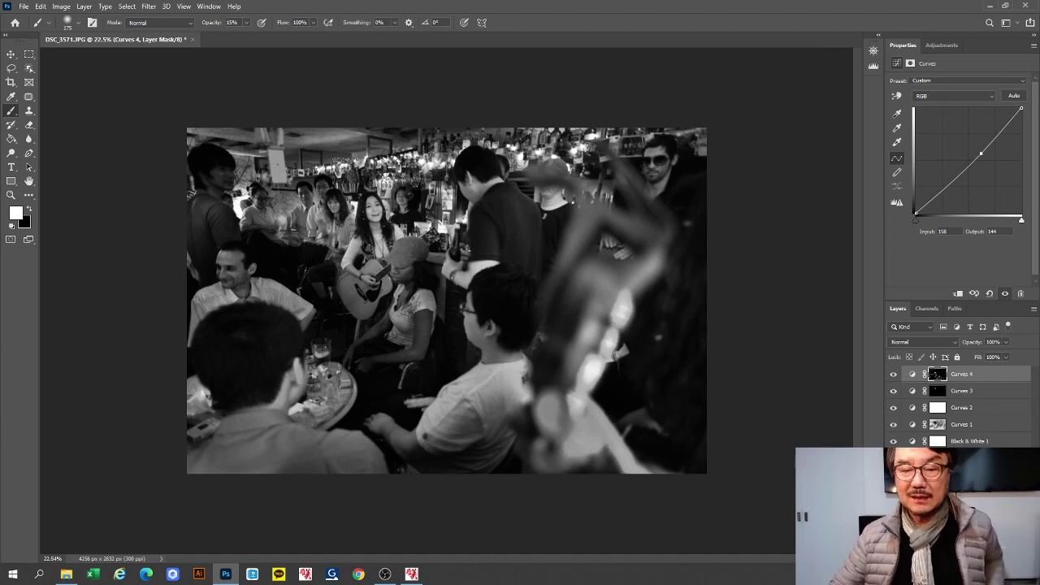
{"action": "left_click", "coordinate": [894, 374]}
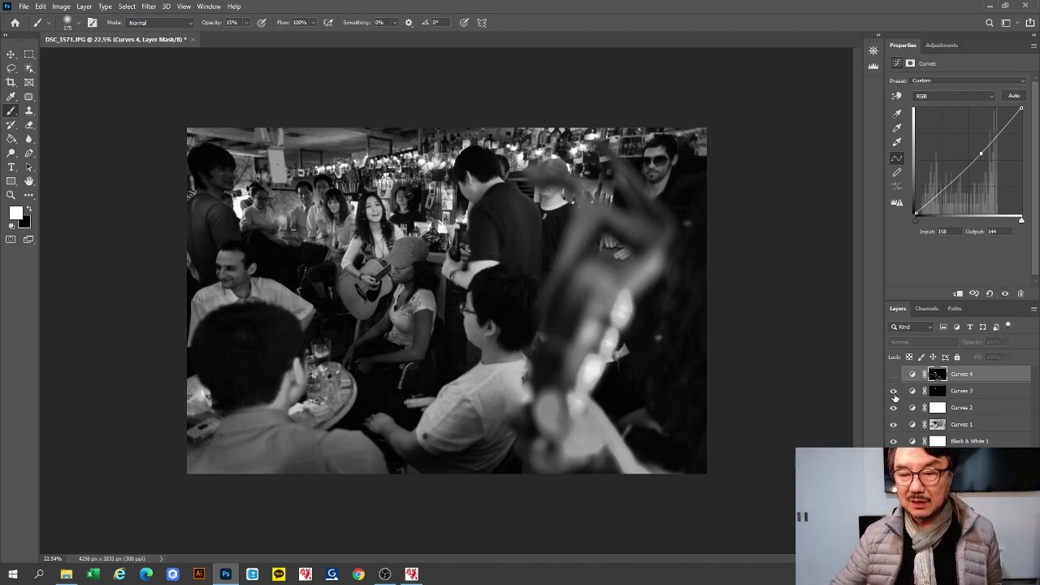
{"action": "left_click_drag", "start_coordinate": [894, 391], "coordinate": [894, 441]}
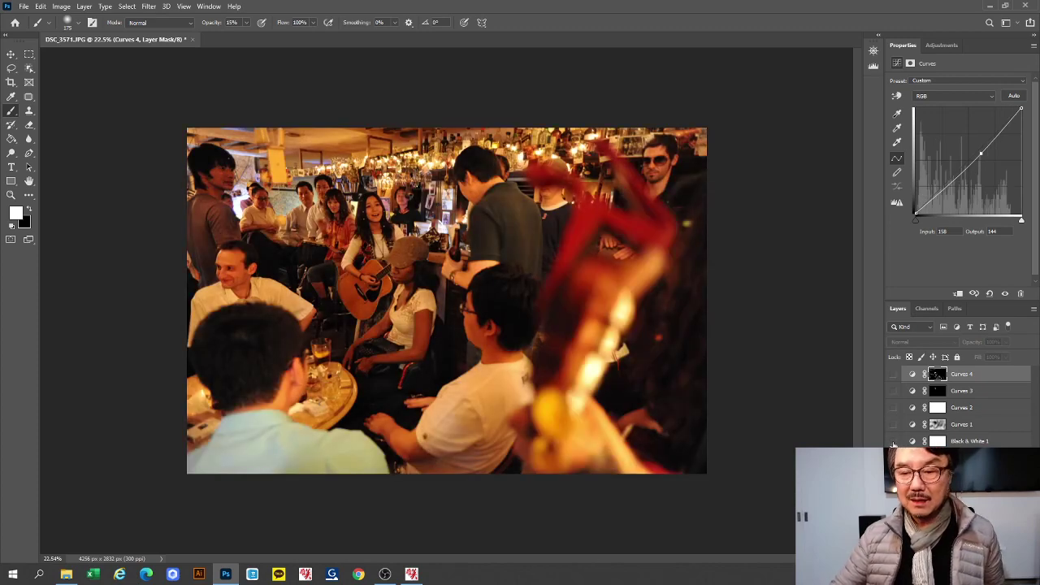
{"action": "left_click_drag", "start_coordinate": [893, 441], "coordinate": [894, 376]}
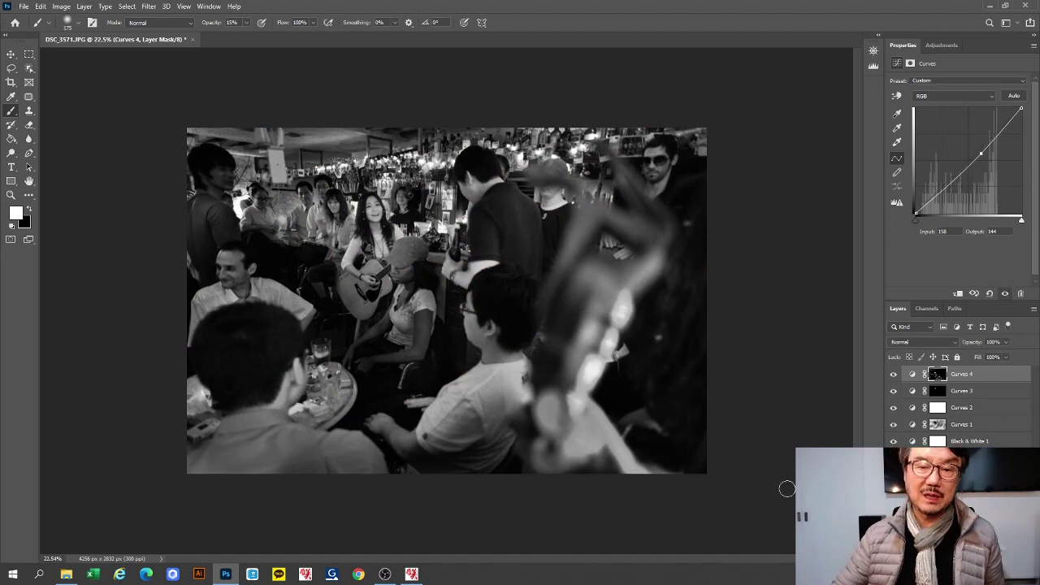
- Flatten the image and outline the woman guitarist and her guitar with a freehand Lasso selection
{"action": "left_click", "coordinate": [1032, 308]}
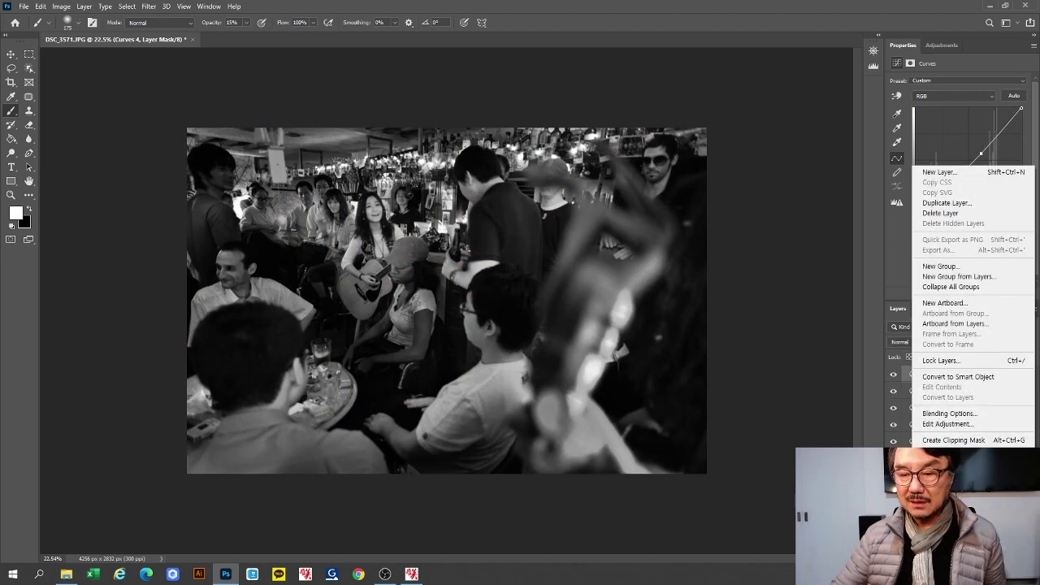
{"action": "left_click", "coordinate": [942, 504]}
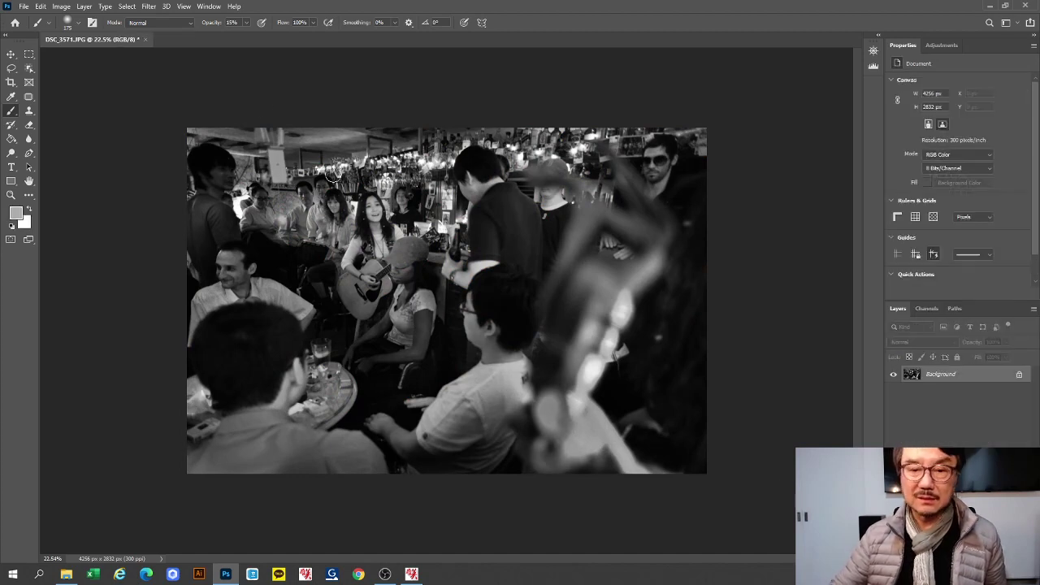
{"action": "left_click", "coordinate": [12, 68]}
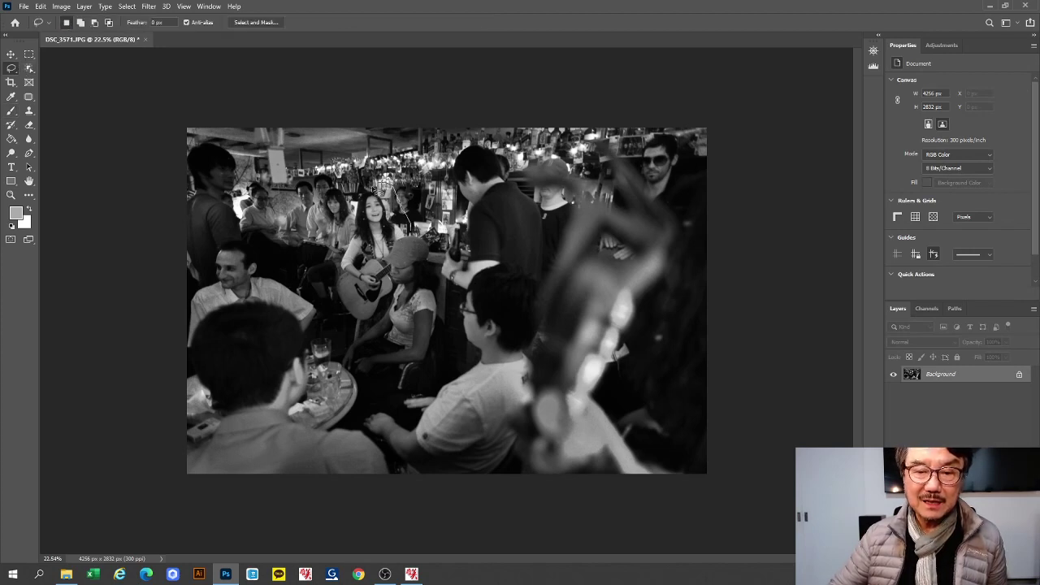
{"action": "left_click_drag", "start_coordinate": [376, 190], "coordinate": [333, 261]}
{"action": "mouse_move", "coordinate": [344, 323]}
{"action": "left_mouse_down"}
{"action": "mouse_move", "coordinate": [386, 323]}
{"action": "mouse_move", "coordinate": [398, 291]}
{"action": "left_mouse_up"}
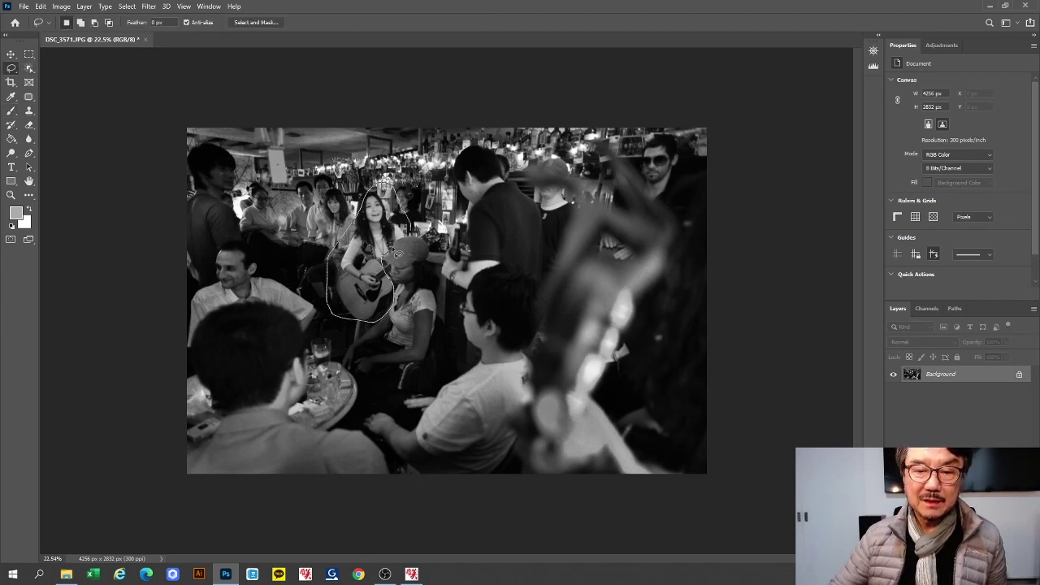
{"action": "left_click_drag", "start_coordinate": [398, 254], "coordinate": [378, 188]}
- Sharpen the selected guitarist with the Unsharp Mask filter and remove the selection
{"action": "left_click", "coordinate": [149, 6]}
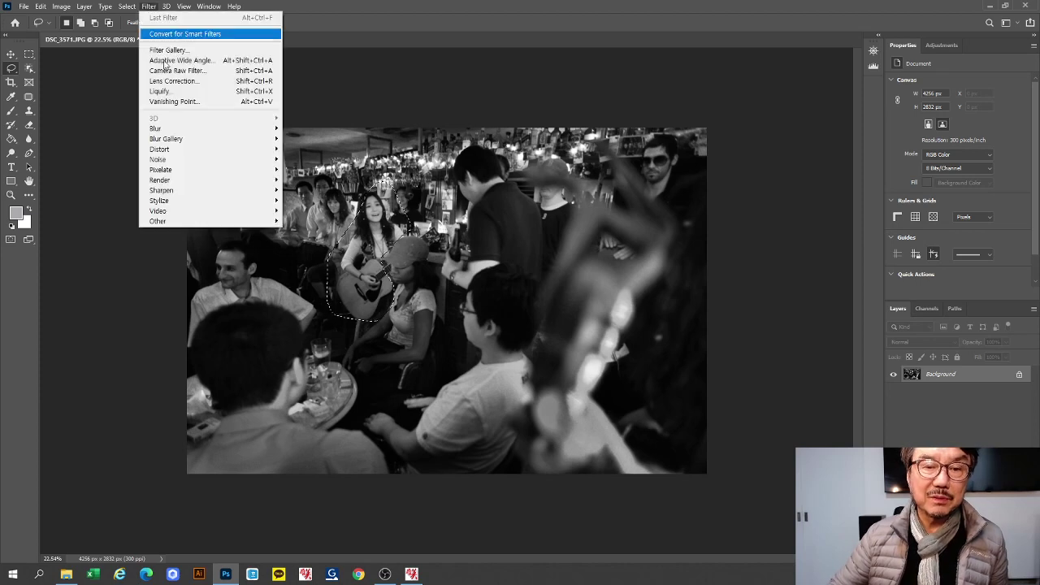
{"action": "mouse_move", "coordinate": [184, 192]}
{"action": "left_click", "coordinate": [323, 242]}
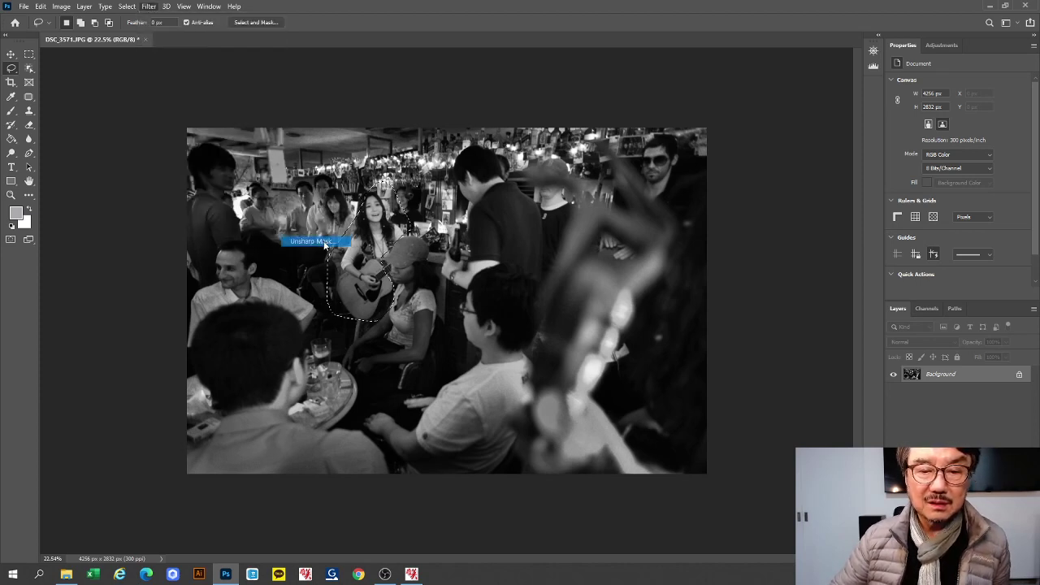
{"action": "left_click", "coordinate": [569, 116]}
{"action": "key", "text": "ctrl+d"}
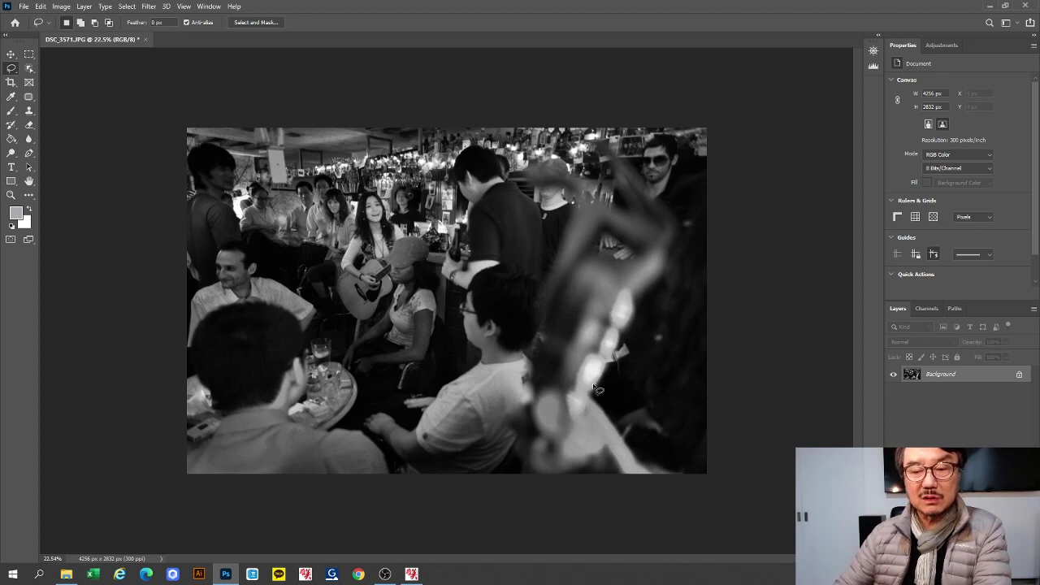
- Add a Curves adjustment layer and darken the tone sampled in the blurred foreground from input 193 to output 153
{"action": "left_click", "coordinate": [974, 546]}
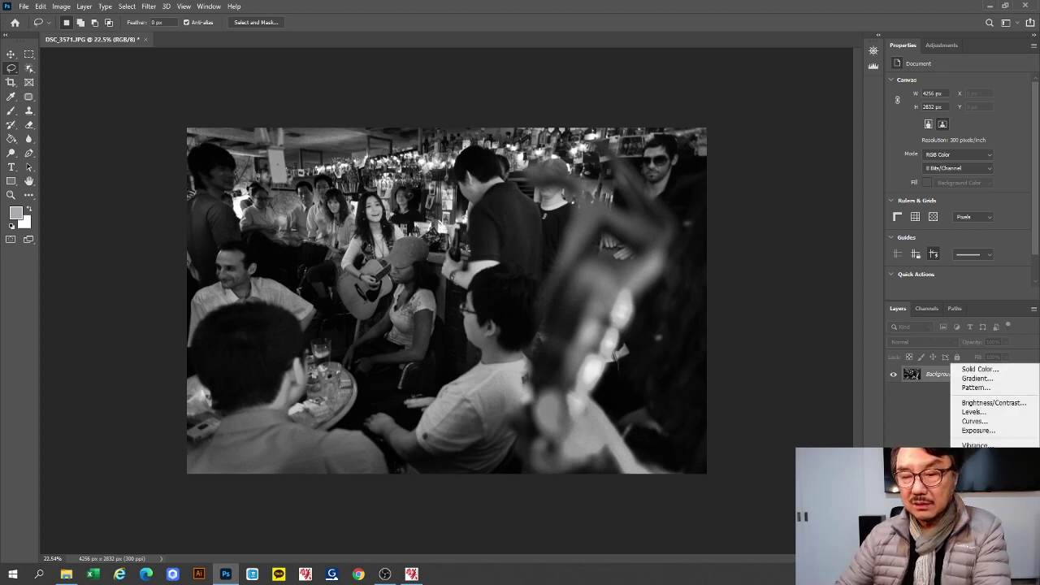
{"action": "left_click", "coordinate": [979, 421]}
{"action": "left_click", "coordinate": [898, 96]}
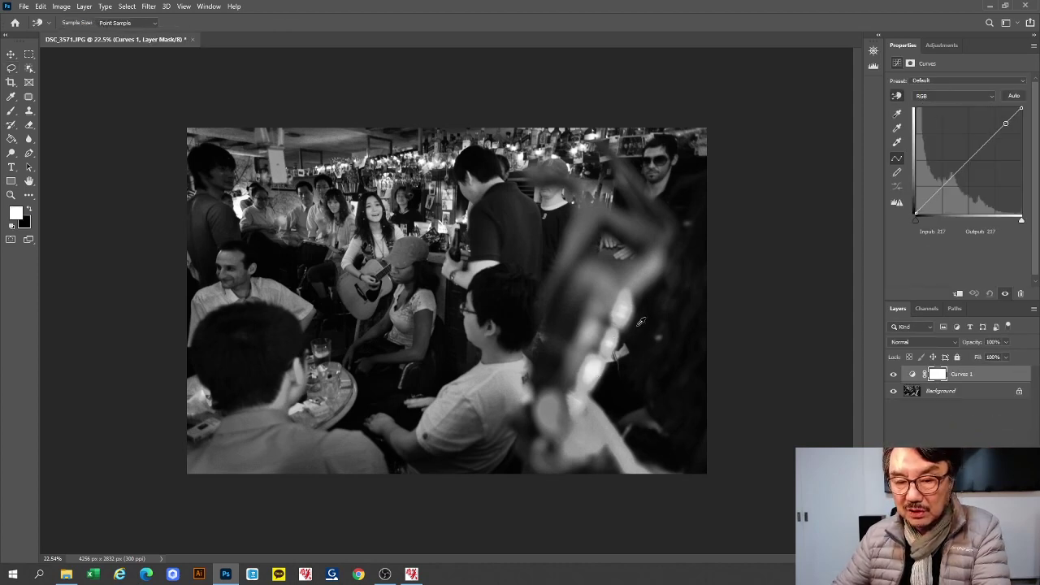
{"action": "left_click_drag", "start_coordinate": [630, 312], "coordinate": [632, 333]}
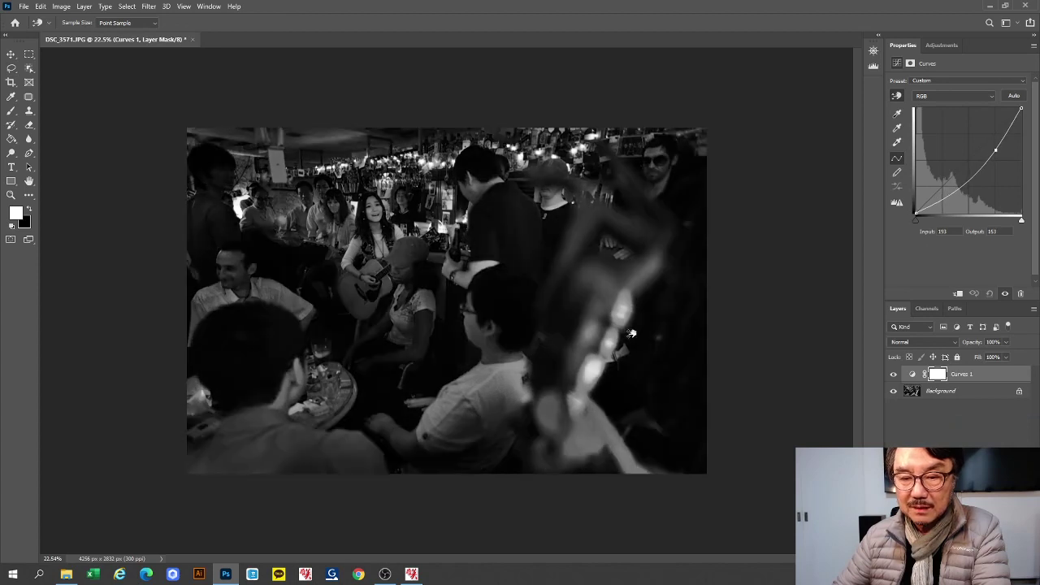
- Fill the new Curves layer's mask with black using the Paint Bucket
{"action": "left_click", "coordinate": [12, 139]}
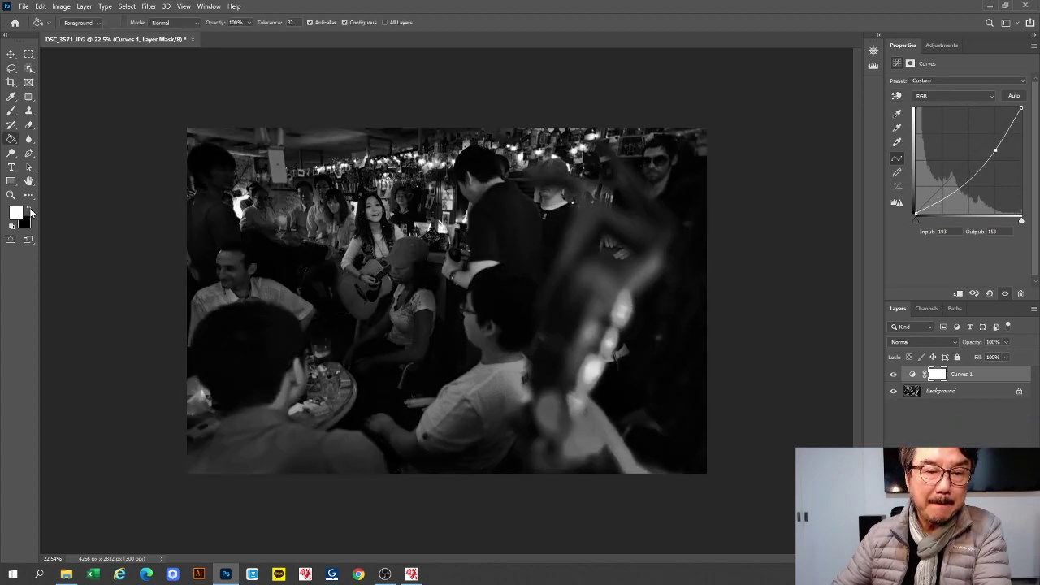
{"action": "left_click", "coordinate": [31, 212]}
{"action": "left_click", "coordinate": [329, 272]}
- Darken the blurred foreground and the photo's edges by painting white on the Curves 1 mask with a 500-size brush at 15% opacity
{"action": "left_click", "coordinate": [11, 111]}
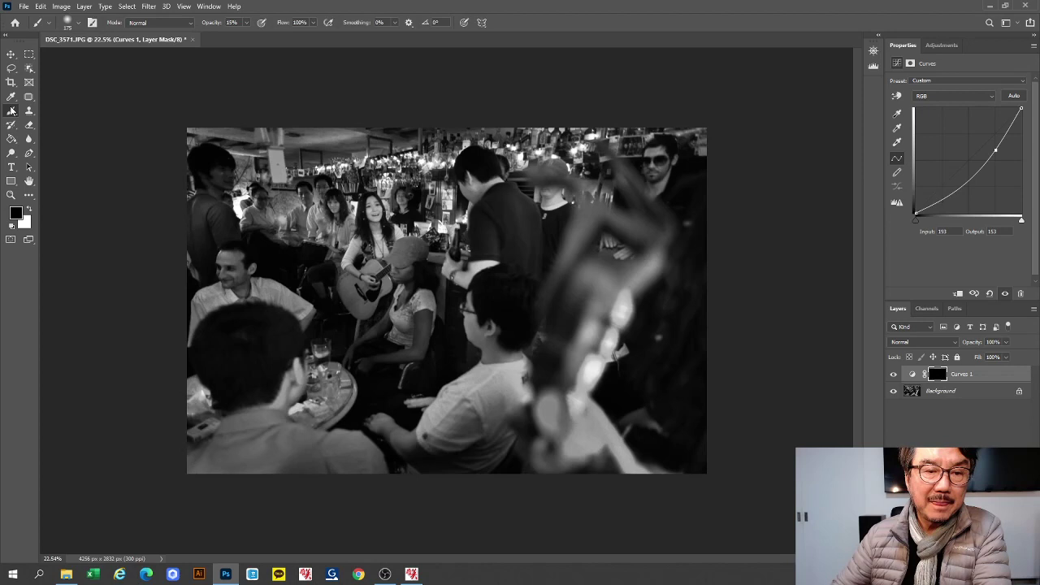
{"action": "left_click", "coordinate": [29, 211]}
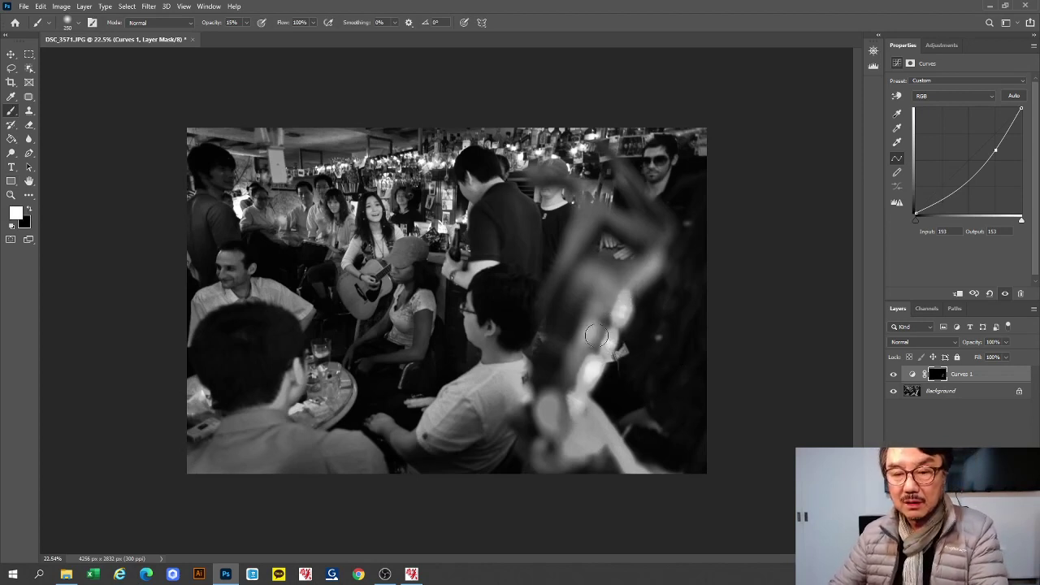
{"action": "key", "text": "bracketright"}
{"action": "key", "text": "bracketright"}
{"action": "key", "text": "bracketright"}
{"action": "mouse_move", "coordinate": [585, 409]}
{"action": "left_mouse_down"}
{"action": "mouse_move", "coordinate": [598, 382]}
{"action": "mouse_move", "coordinate": [578, 454]}
{"action": "mouse_move", "coordinate": [558, 464]}
{"action": "mouse_move", "coordinate": [640, 448]}
{"action": "mouse_move", "coordinate": [546, 459]}
{"action": "left_mouse_up"}
{"action": "mouse_move", "coordinate": [633, 261]}
{"action": "left_mouse_down"}
{"action": "mouse_move", "coordinate": [624, 437]}
{"action": "mouse_move", "coordinate": [639, 269]}
{"action": "mouse_move", "coordinate": [600, 418]}
{"action": "mouse_move", "coordinate": [578, 446]}
{"action": "mouse_move", "coordinate": [639, 318]}
{"action": "mouse_move", "coordinate": [251, 388]}
{"action": "mouse_move", "coordinate": [500, 378]}
{"action": "mouse_move", "coordinate": [465, 427]}
{"action": "mouse_move", "coordinate": [263, 452]}
{"action": "mouse_move", "coordinate": [328, 460]}
{"action": "mouse_move", "coordinate": [204, 434]}
{"action": "mouse_move", "coordinate": [204, 368]}
{"action": "mouse_move", "coordinate": [812, 417]}
{"action": "mouse_move", "coordinate": [618, 286]}
{"action": "mouse_move", "coordinate": [650, 297]}
{"action": "mouse_move", "coordinate": [615, 396]}
{"action": "left_mouse_up"}
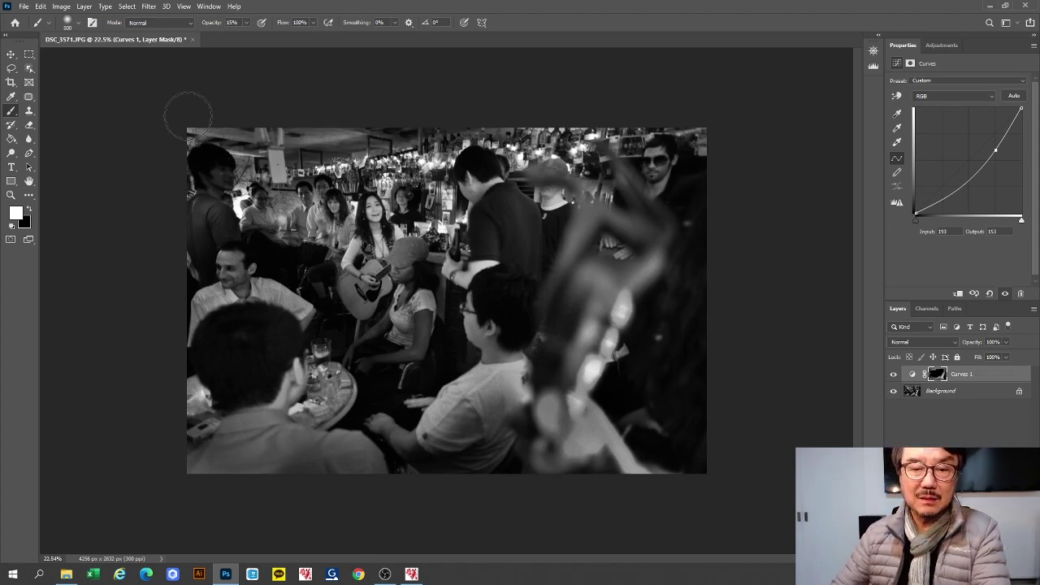
- Compare the photo with and without the Curves 1 layer, and flatten the image
{"action": "left_click", "coordinate": [893, 376]}
{"action": "left_click", "coordinate": [892, 377]}
{"action": "left_click", "coordinate": [893, 377]}
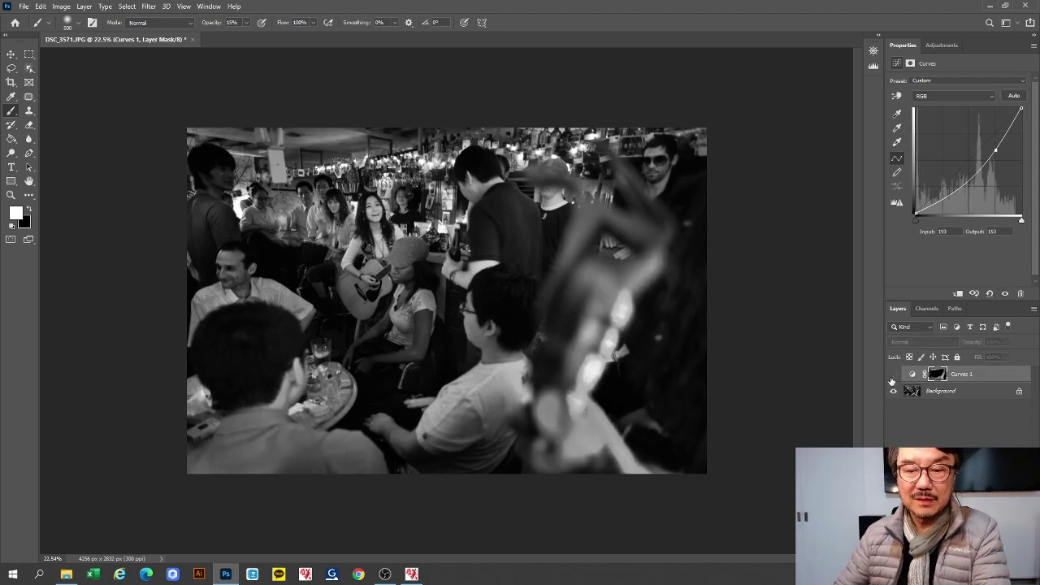
{"action": "left_click", "coordinate": [892, 377]}
{"action": "left_click", "coordinate": [892, 375]}
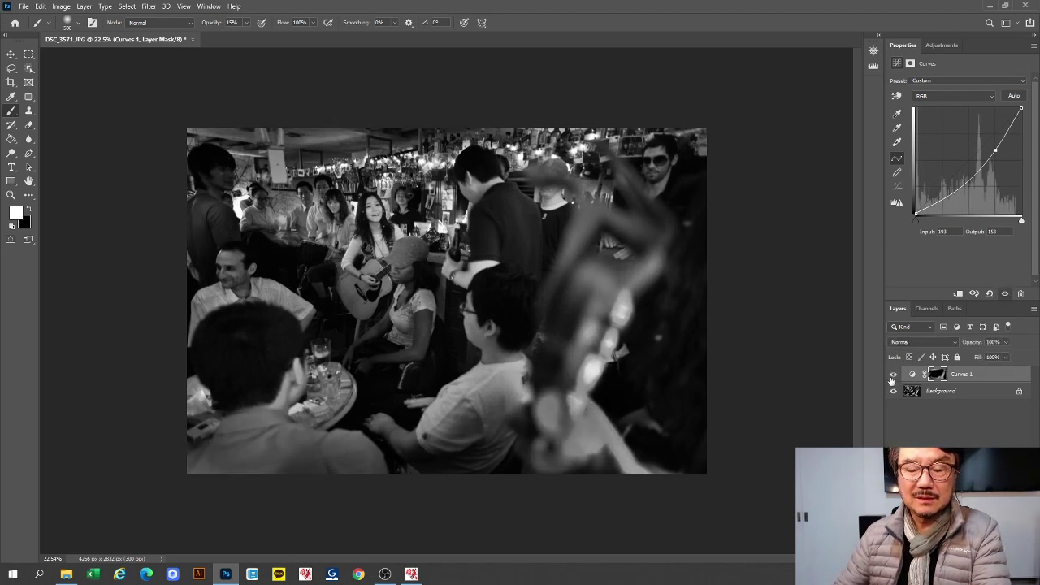
{"action": "left_click", "coordinate": [1033, 312]}
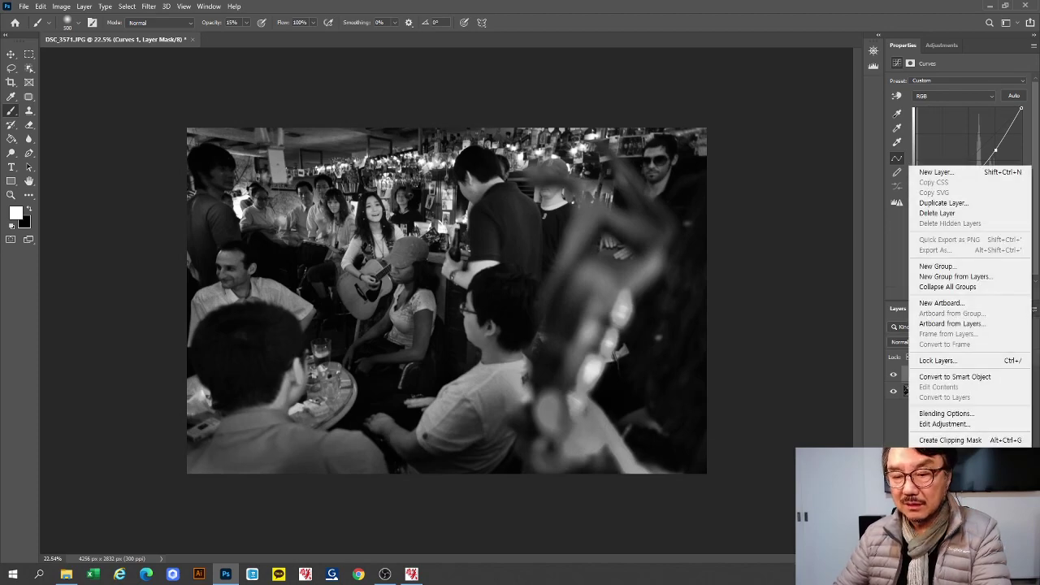
{"action": "left_click", "coordinate": [946, 501]}
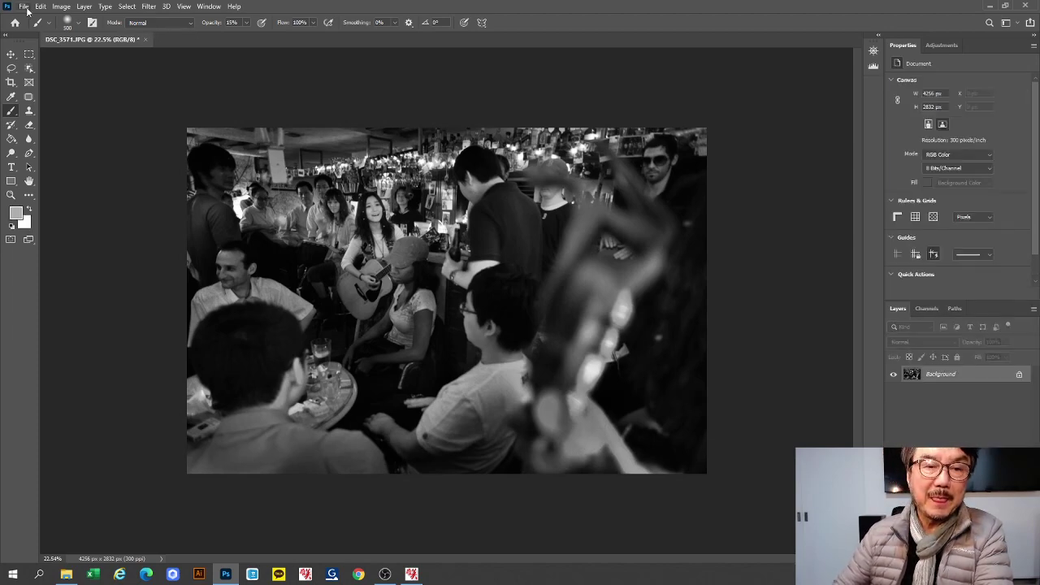
- Save the photo on the computer as a JPEG named DSC_3571-bw at quality 12 with the Baseline ("Standard") format
{"action": "left_click", "coordinate": [24, 7]}
{"action": "left_click", "coordinate": [97, 134]}
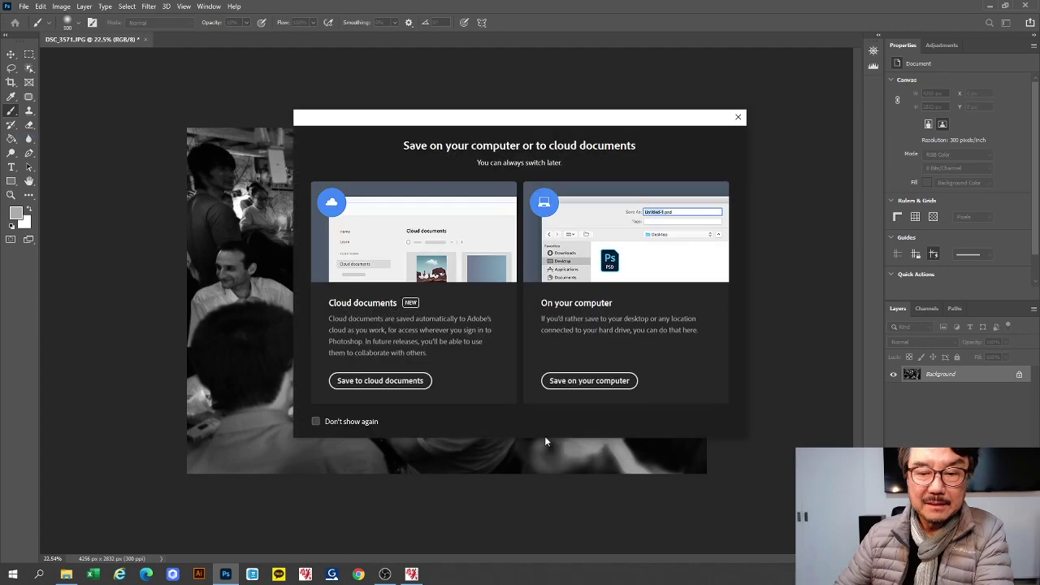
{"action": "left_click", "coordinate": [590, 380]}
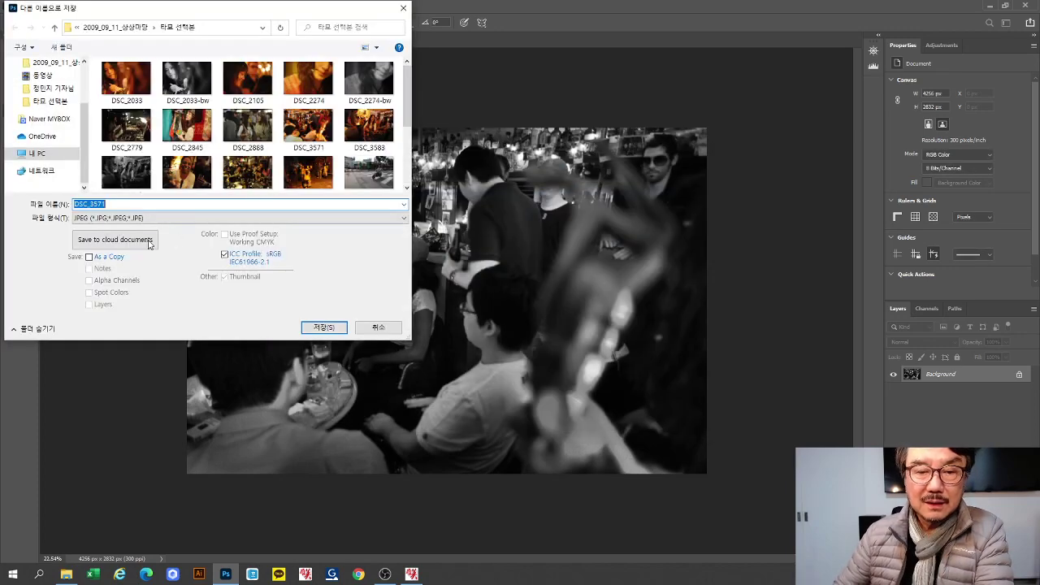
{"action": "key", "text": "End"}
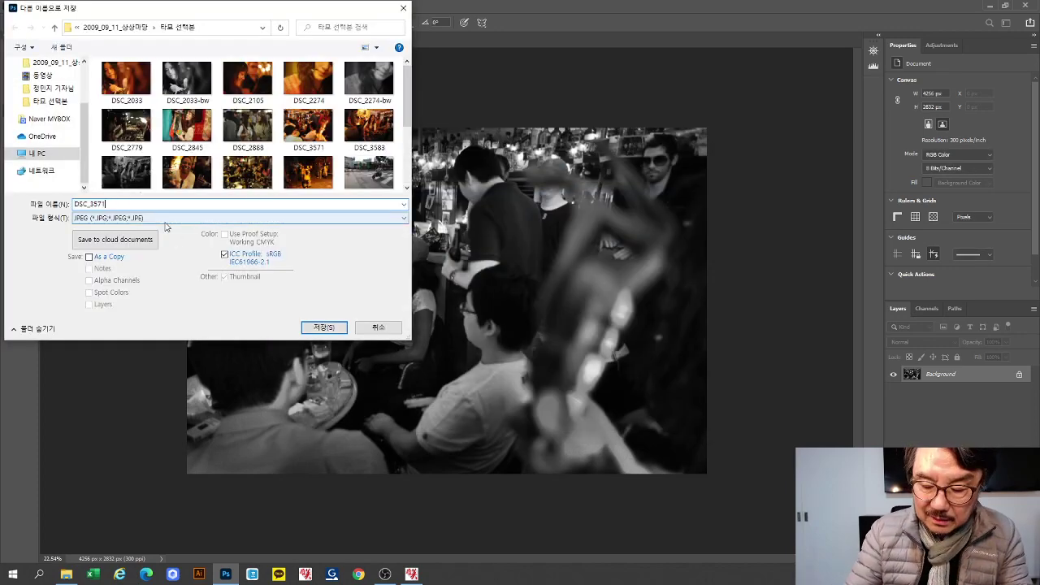
{"action": "type", "text": "-"}
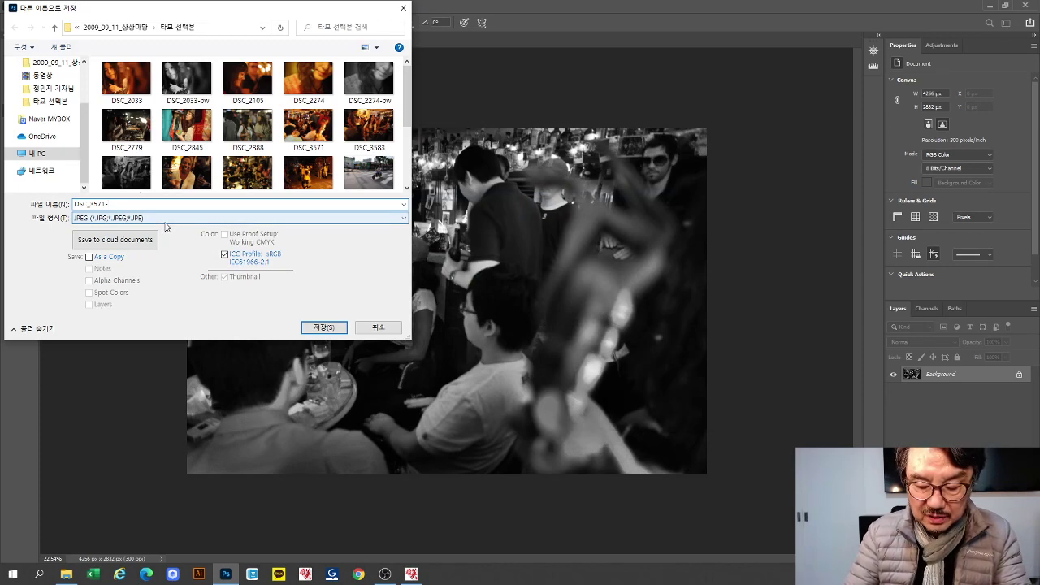
{"action": "type", "text": "bw"}
{"action": "key", "text": "Return"}
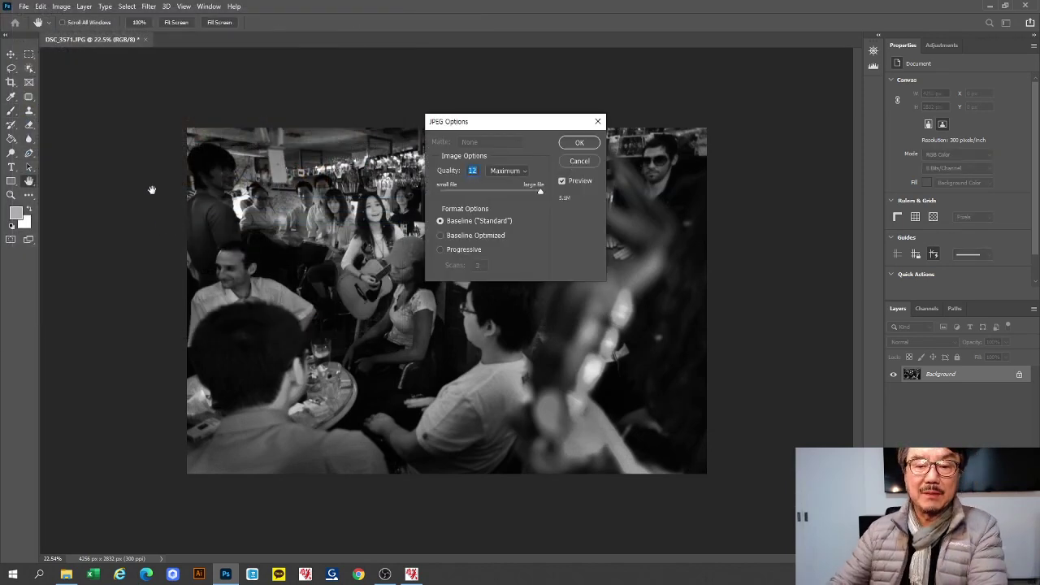
{"action": "key", "text": "Return"}
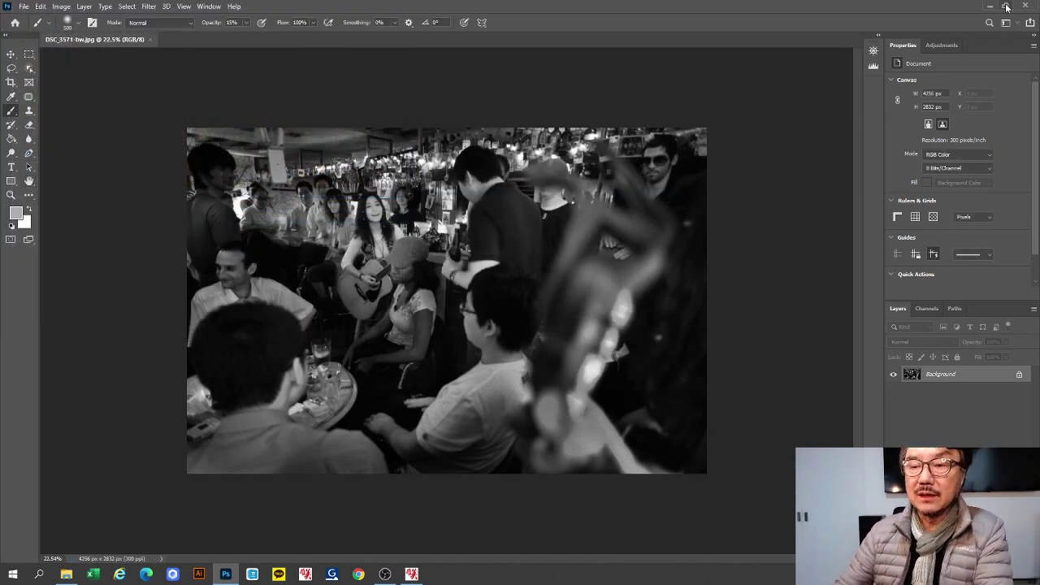
- Switch to the photo folder in File Explorer and compare the colour photo DSC_3571 with its black-and-white version in the Photos viewer
{"action": "left_click", "coordinate": [989, 5]}
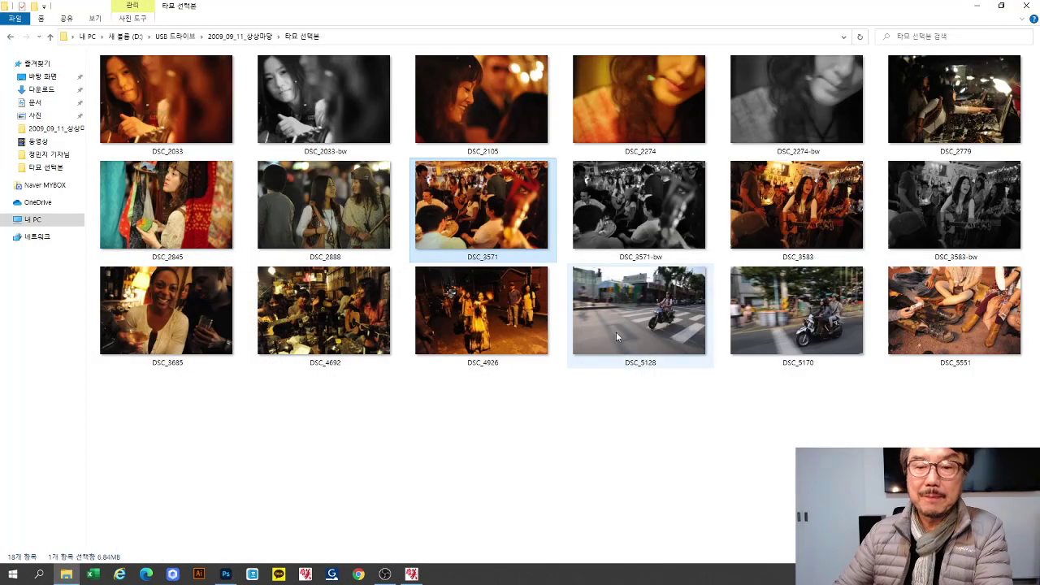
{"action": "double_click", "coordinate": [465, 211]}
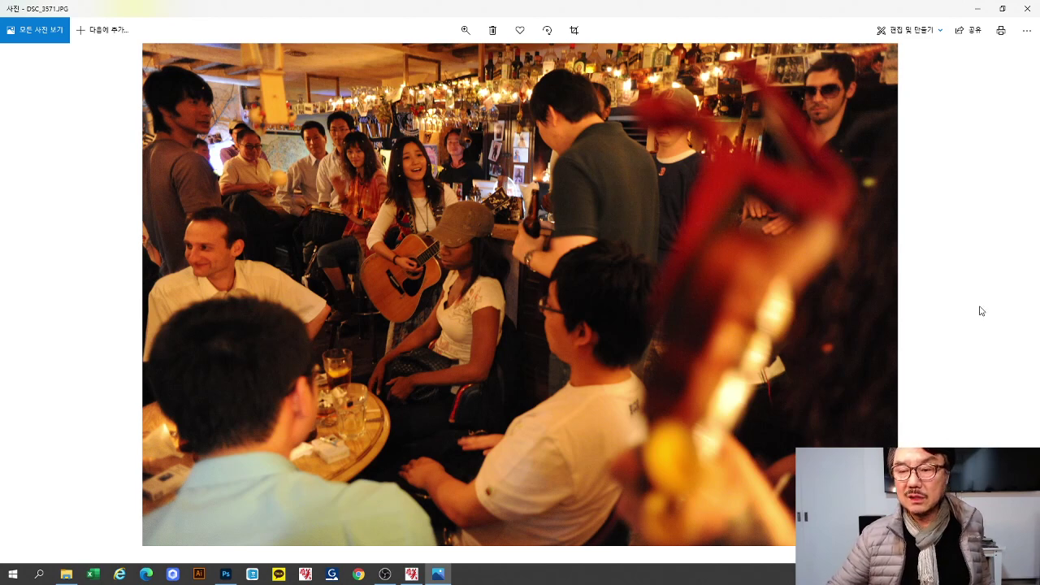
{"action": "left_click", "coordinate": [1013, 296]}
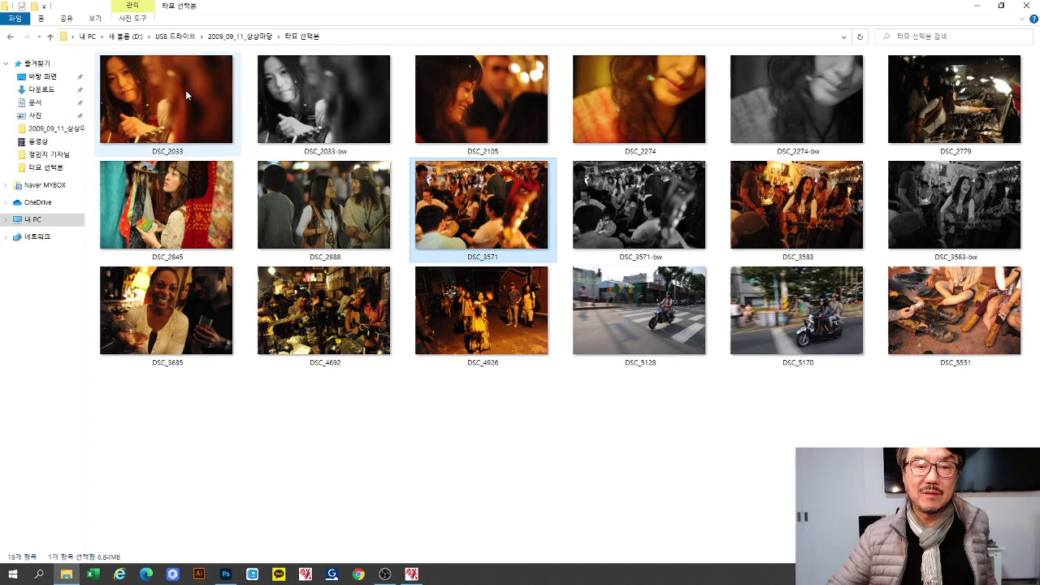
- View the colour photo DSC_2033 and its black-and-white version DSC_2033-bw one after the other, and close the viewer
{"action": "double_click", "coordinate": [186, 95]}
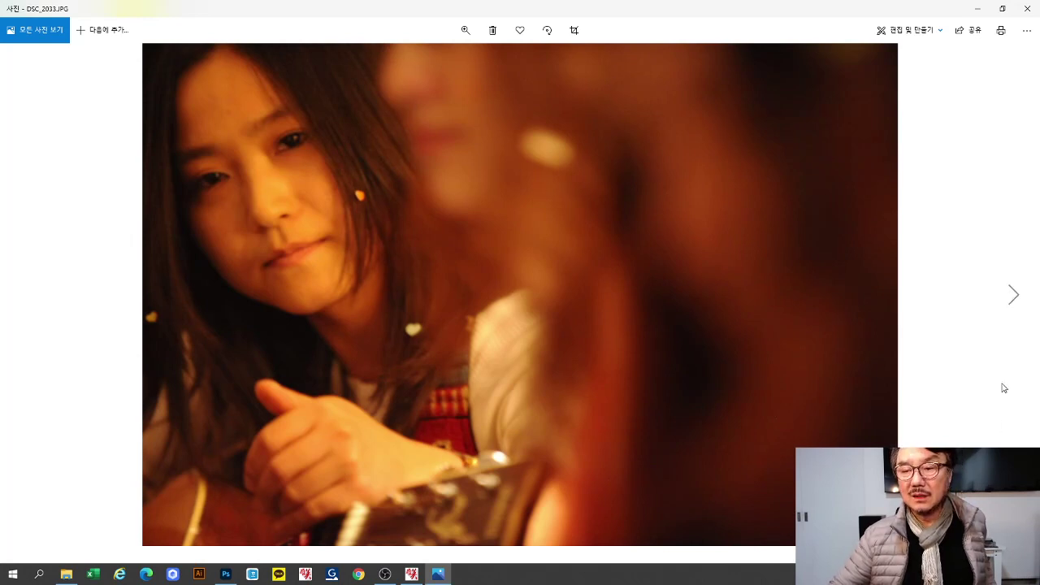
{"action": "left_click", "coordinate": [1014, 298]}
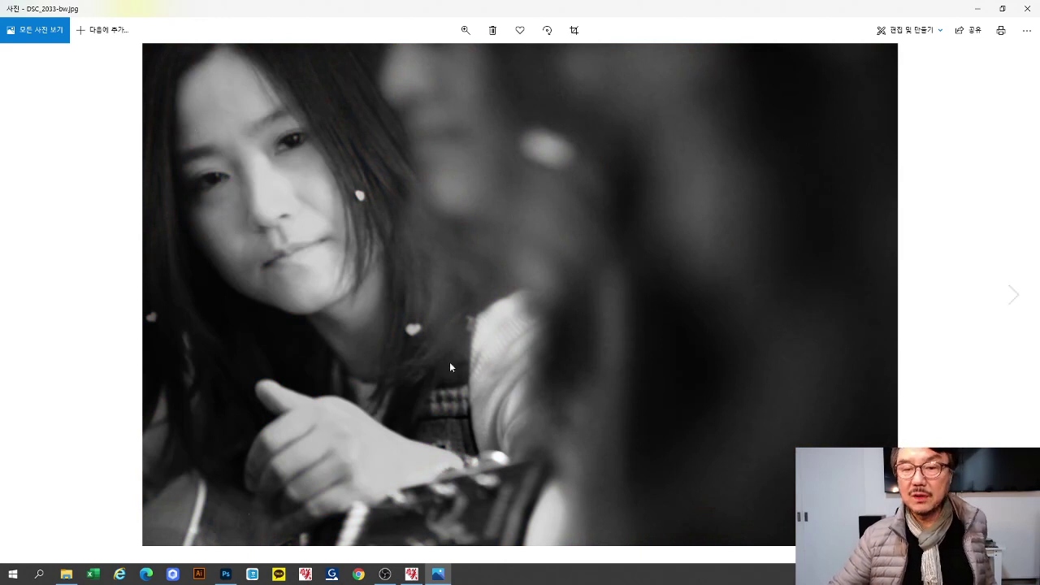
{"action": "left_click", "coordinate": [1028, 8]}
- View the colour photo DSC_2274 and its black-and-white version DSC_2274-bw one after the other, and close the viewer
{"action": "left_click", "coordinate": [668, 116]}
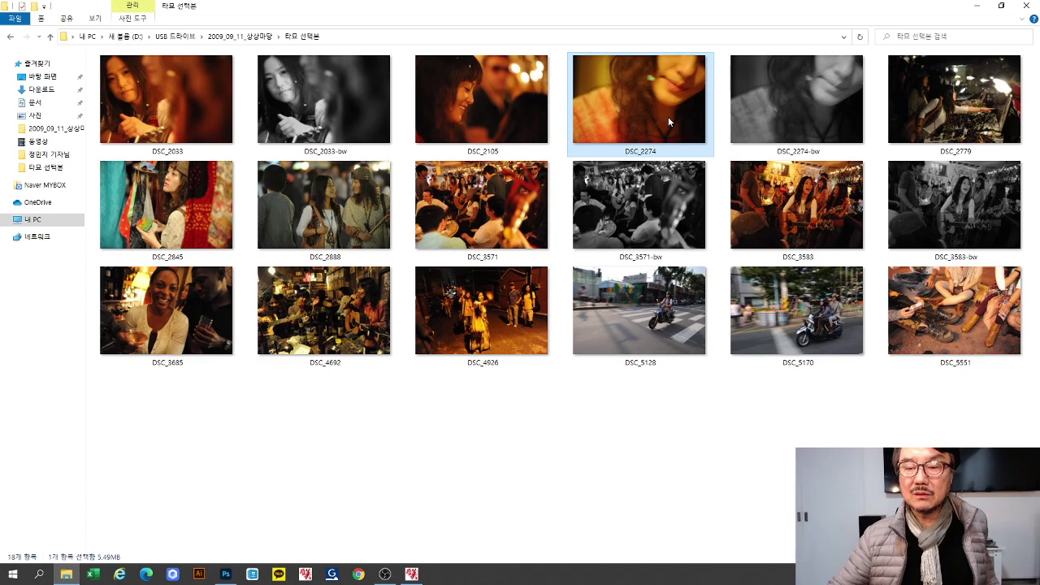
{"action": "double_click", "coordinate": [668, 118]}
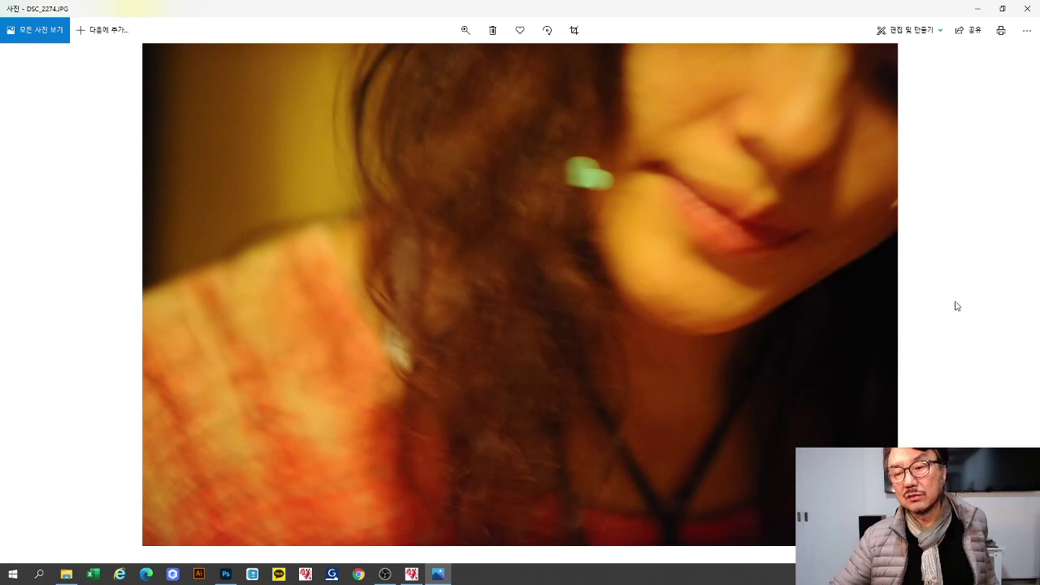
{"action": "left_click", "coordinate": [1013, 297]}
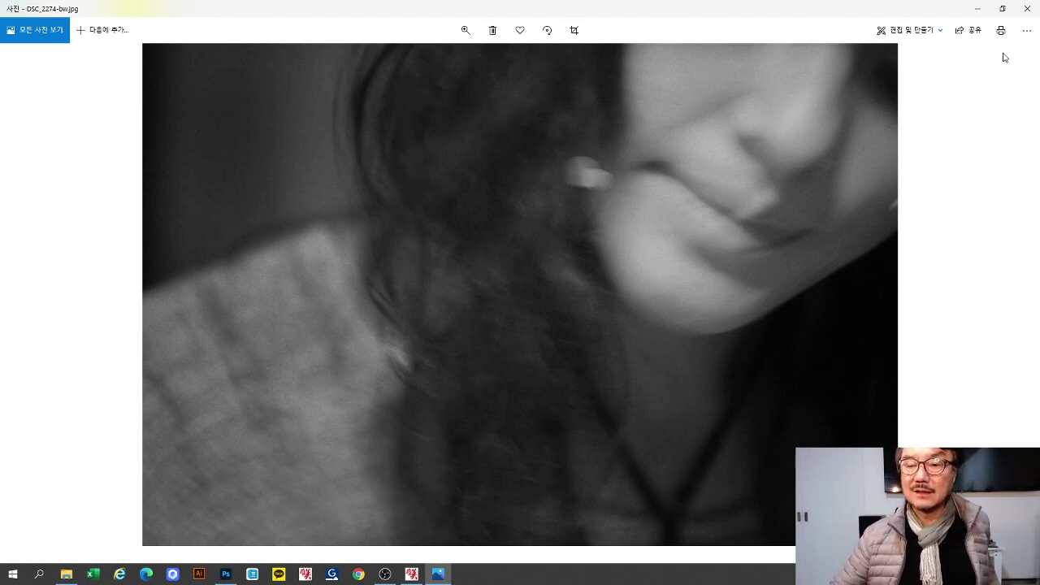
{"action": "left_click", "coordinate": [1027, 12]}
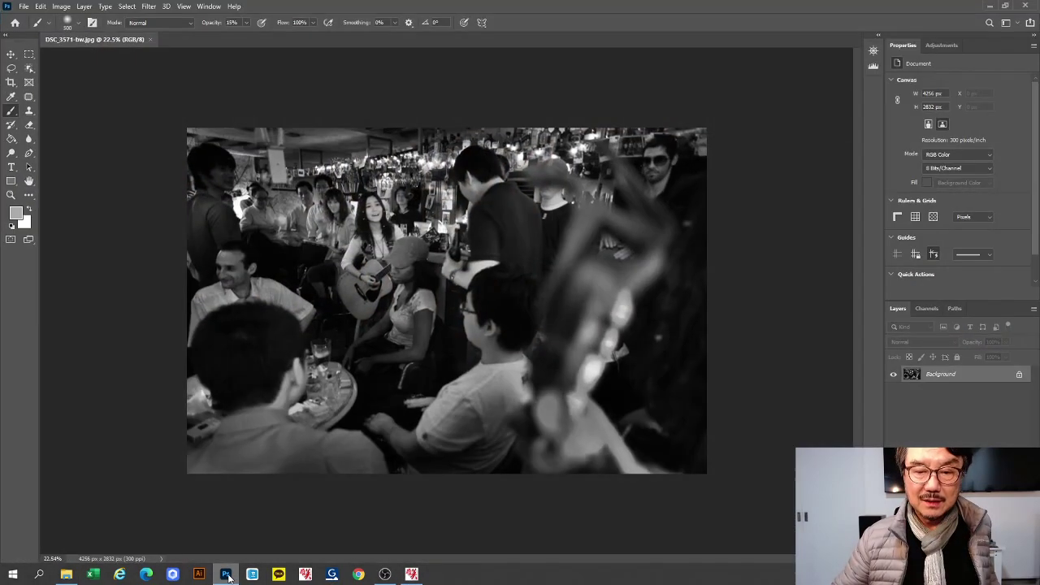
- Switch to Photoshop, close DSC_3571-bw.jpg, and open the colour photo DSC_2845.JPG from the photo folder
{"action": "left_click", "coordinate": [226, 573]}
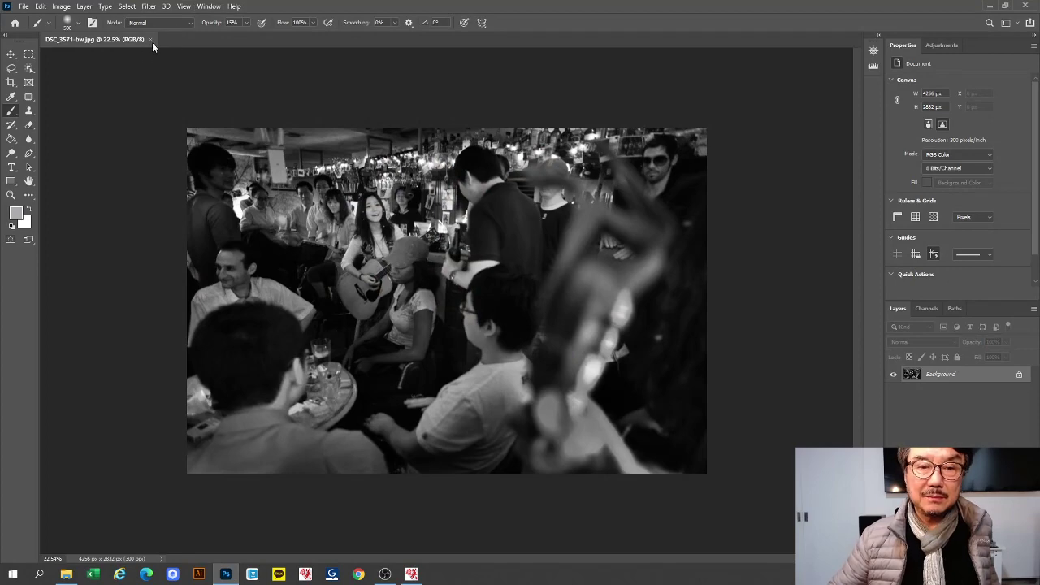
{"action": "left_click", "coordinate": [151, 39]}
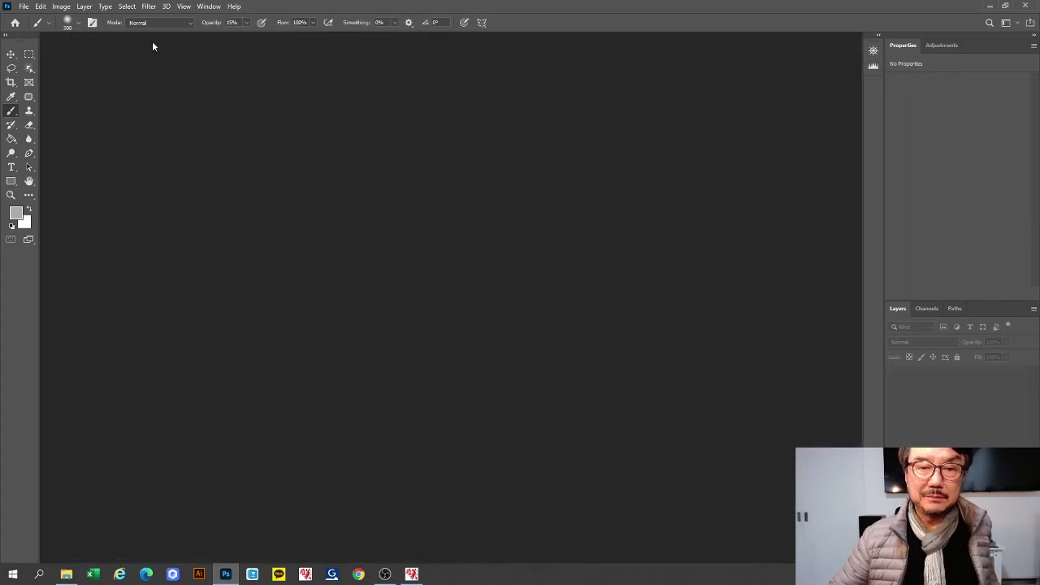
{"action": "left_click", "coordinate": [1004, 4]}
{"action": "left_click_drag", "start_coordinate": [165, 205], "coordinate": [673, 545]}
{"action": "left_click", "coordinate": [918, 428]}
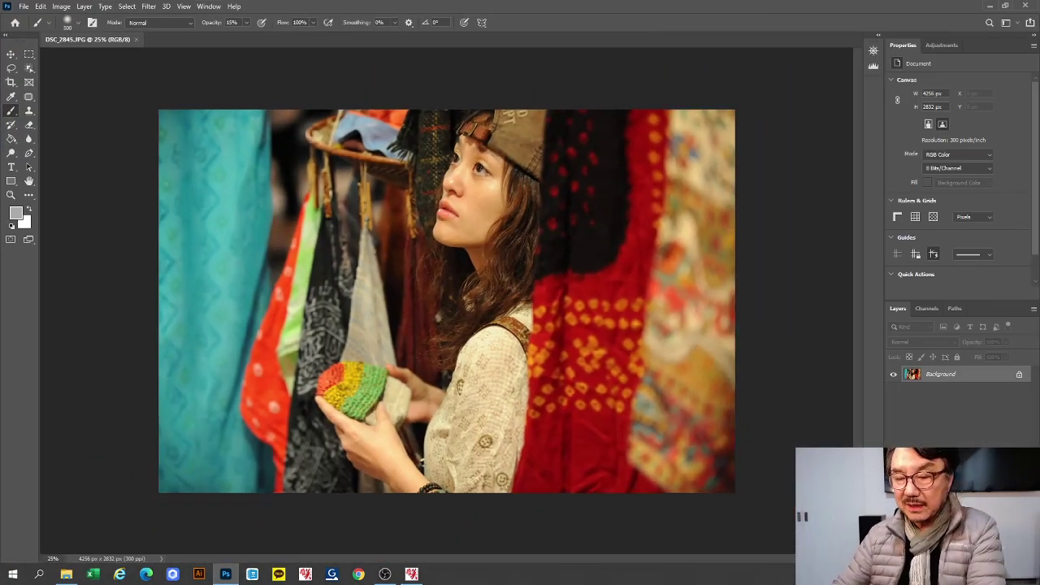
- Add a Black & White adjustment layer with Reds 49, Yellows 78, Greens -78, Cyans 57, Blues 41 and Magentas 99
{"action": "left_click", "coordinate": [959, 543]}
{"action": "left_click", "coordinate": [983, 473]}
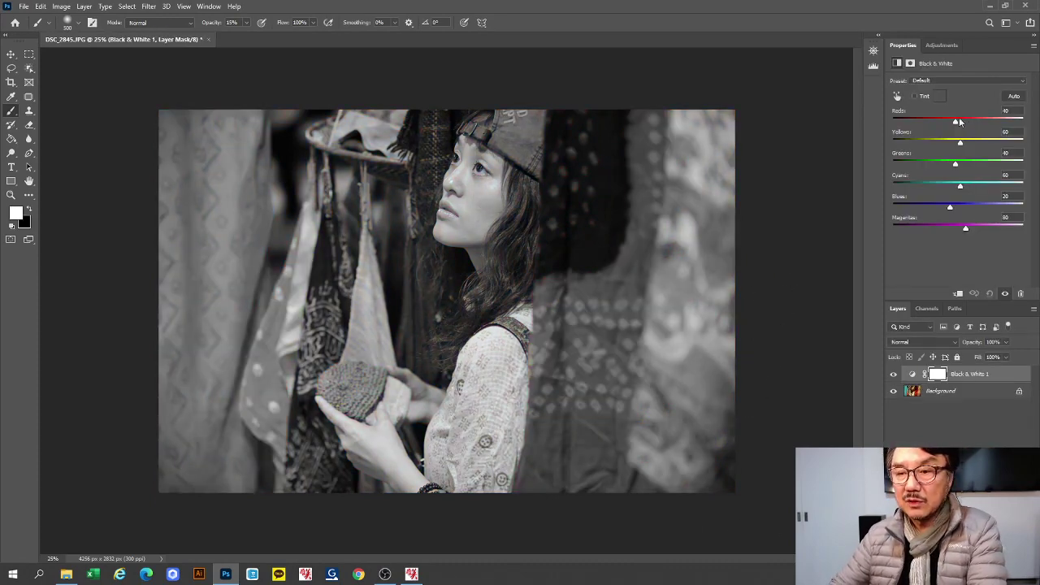
{"action": "mouse_move", "coordinate": [956, 122]}
{"action": "left_mouse_down"}
{"action": "mouse_move", "coordinate": [967, 123]}
{"action": "mouse_move", "coordinate": [942, 125]}
{"action": "mouse_move", "coordinate": [962, 127]}
{"action": "left_mouse_up"}
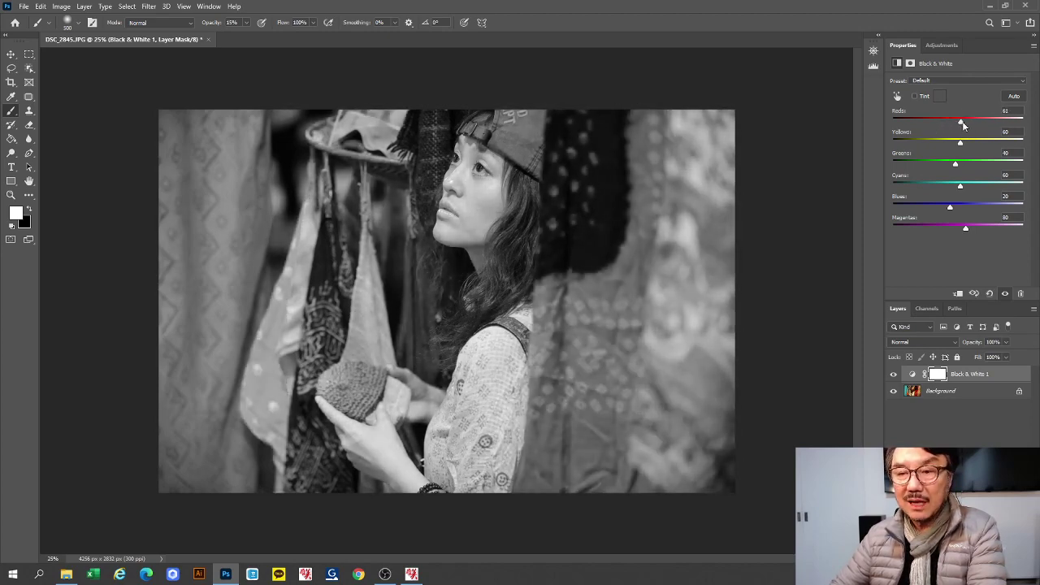
{"action": "mouse_move", "coordinate": [961, 122]}
{"action": "left_mouse_down"}
{"action": "mouse_move", "coordinate": [970, 124]}
{"action": "mouse_move", "coordinate": [958, 125]}
{"action": "left_mouse_up"}
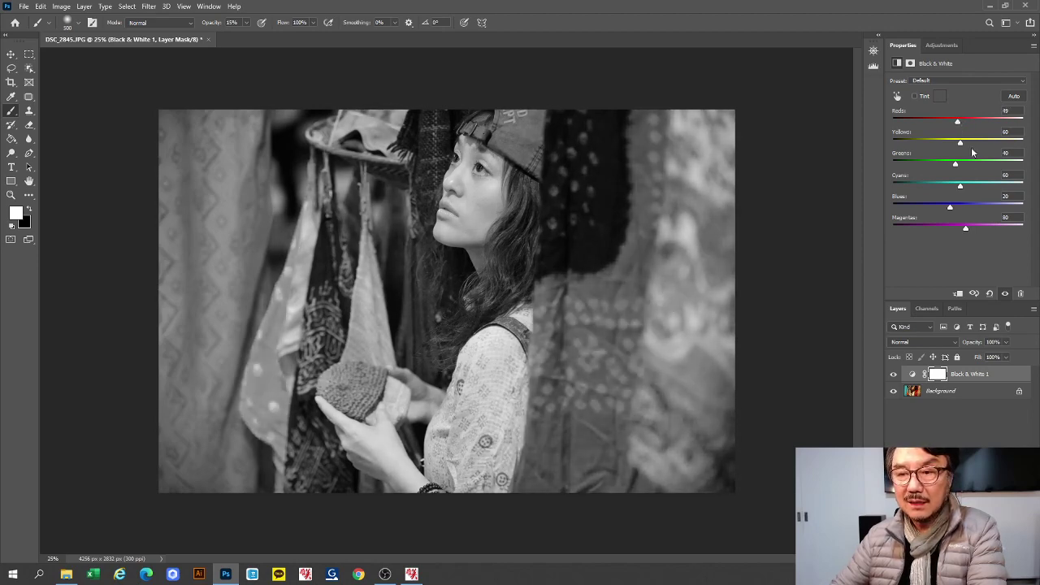
{"action": "left_click_drag", "start_coordinate": [965, 146], "coordinate": [966, 146]}
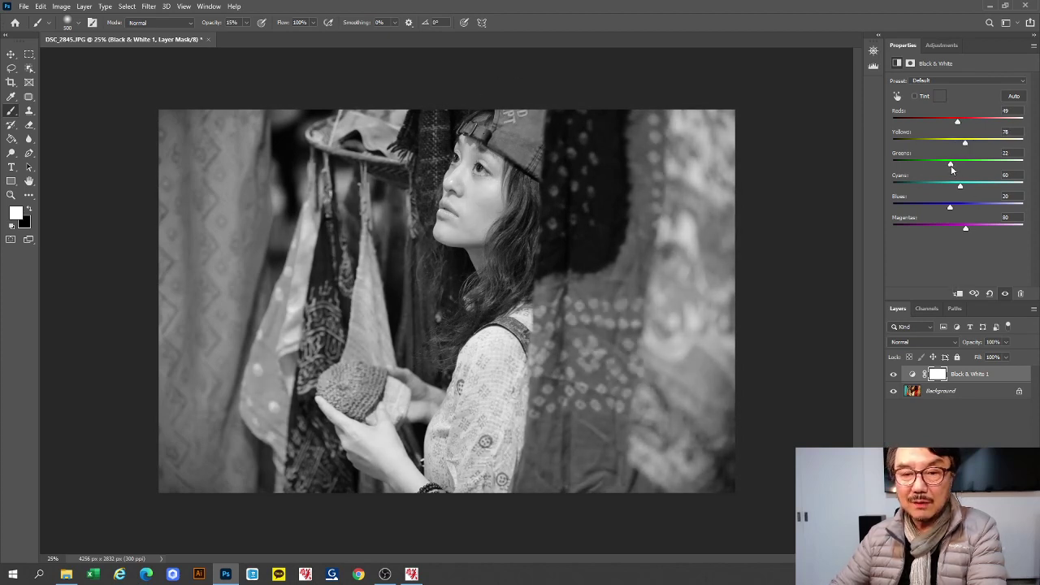
{"action": "left_click_drag", "start_coordinate": [952, 169], "coordinate": [925, 188]}
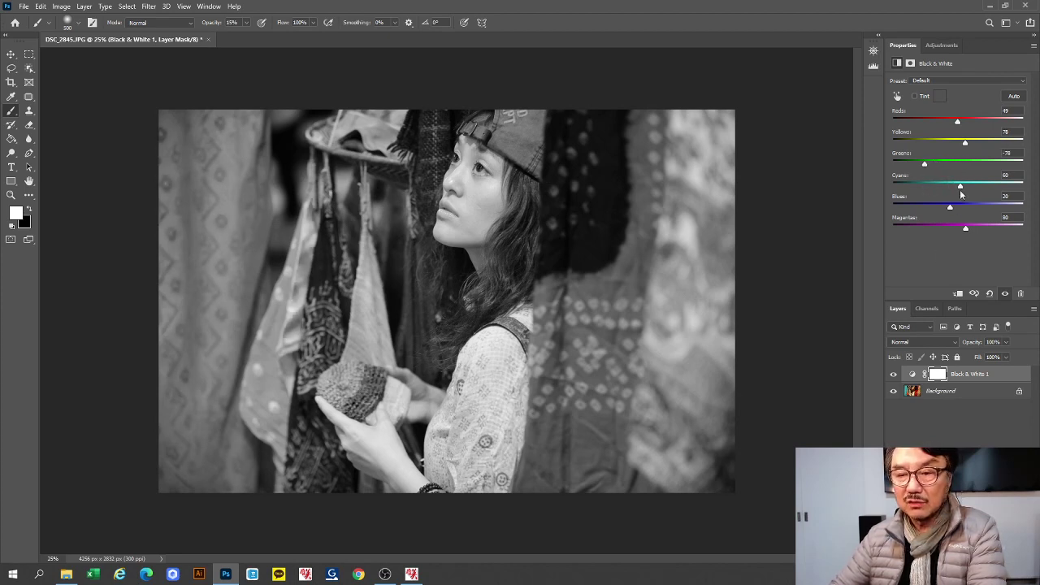
{"action": "left_click_drag", "start_coordinate": [960, 187], "coordinate": [978, 245]}
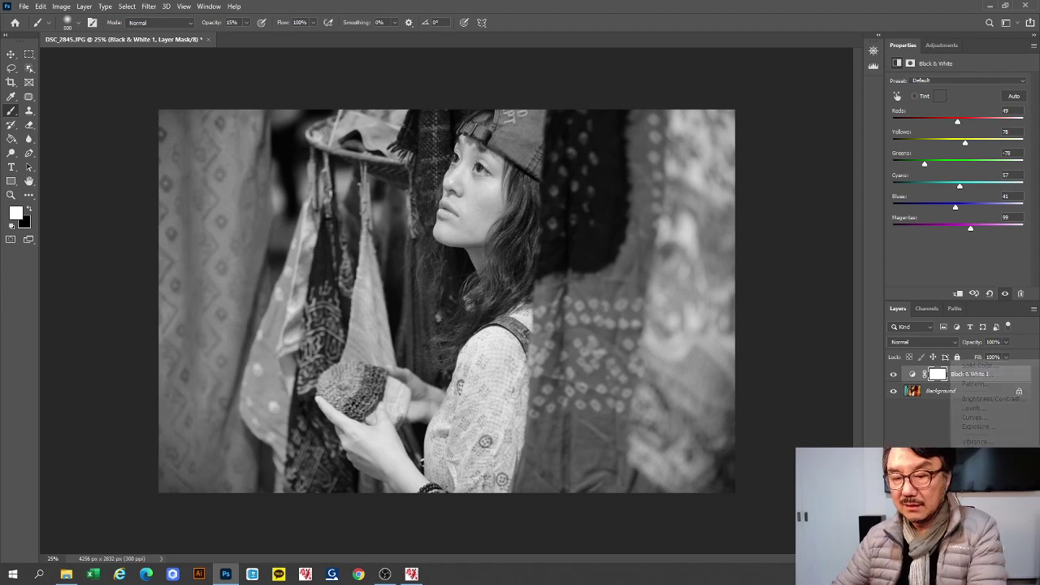
{"action": "left_click", "coordinate": [975, 549]}
{"action": "left_click", "coordinate": [910, 414]}
{"action": "scroll", "coordinate": [839, 310], "scroll_direction": "down", "scroll_amount": 1}
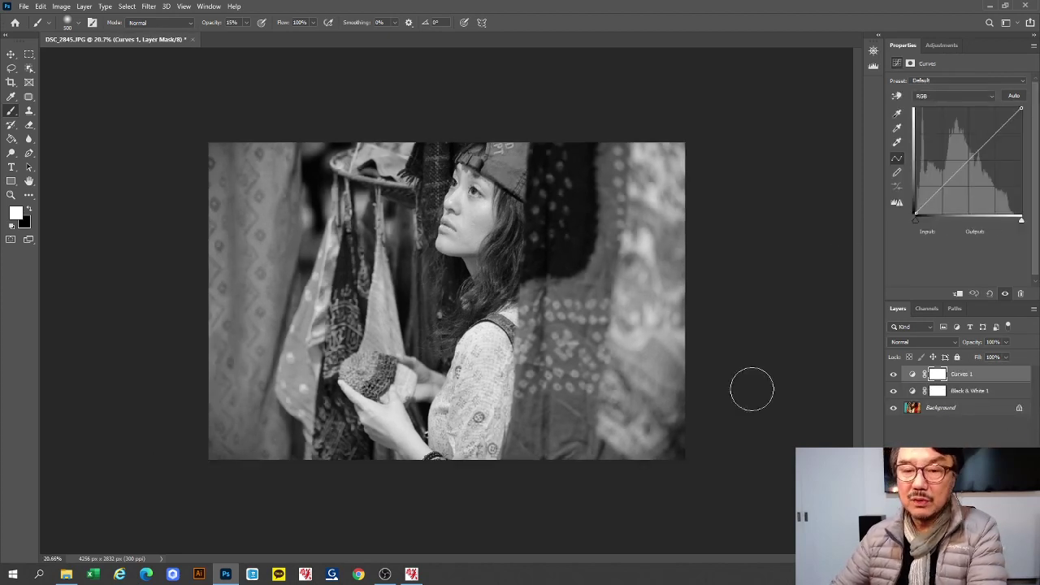
{"action": "left_click", "coordinate": [897, 96]}
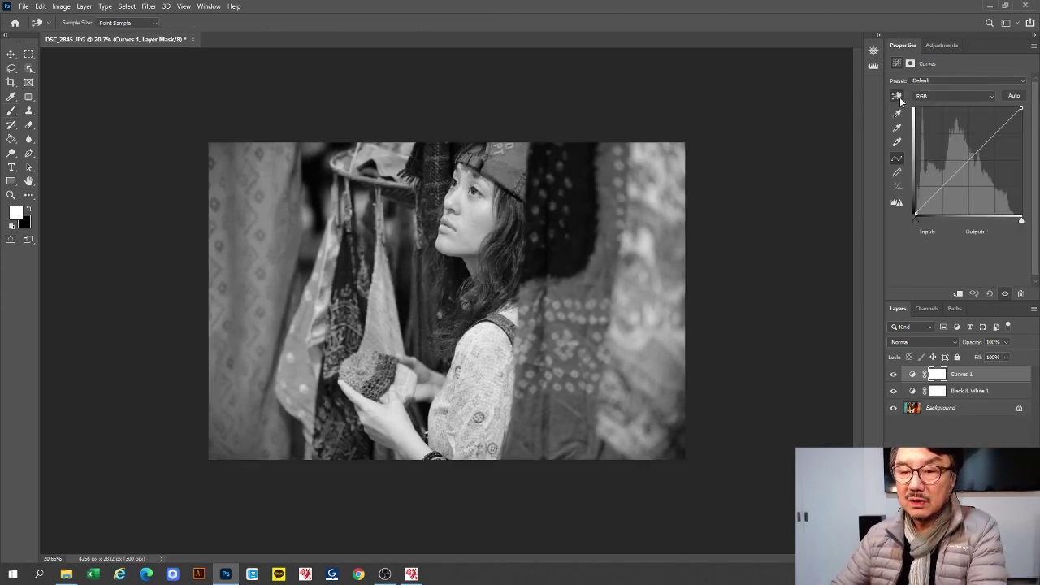
{"action": "left_click_drag", "start_coordinate": [679, 149], "coordinate": [752, 167]}
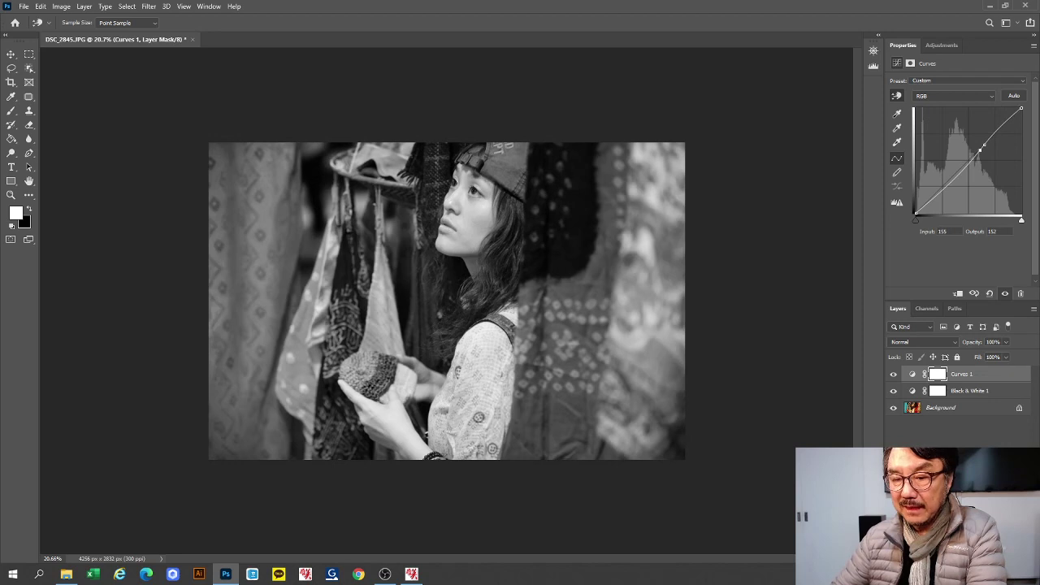
{"action": "left_click", "coordinate": [1020, 294]}
- Add a Curves adjustment layer and darken the bright fabric near the photo's upper-right corner, moving input 155 to output 124
{"action": "left_click", "coordinate": [959, 561]}
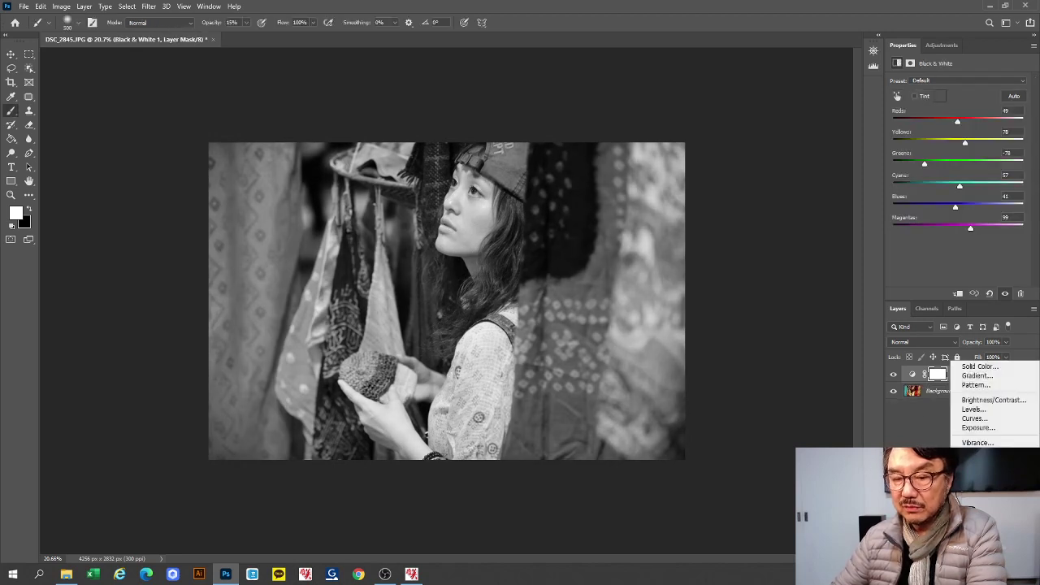
{"action": "left_click", "coordinate": [1003, 419]}
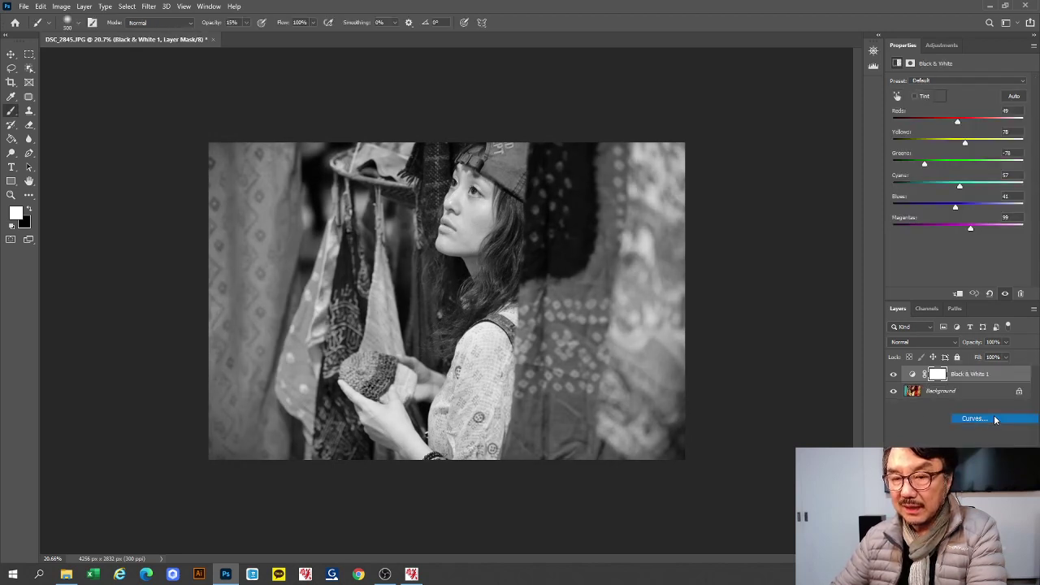
{"action": "left_click", "coordinate": [898, 97]}
{"action": "left_click_drag", "start_coordinate": [675, 168], "coordinate": [685, 187]}
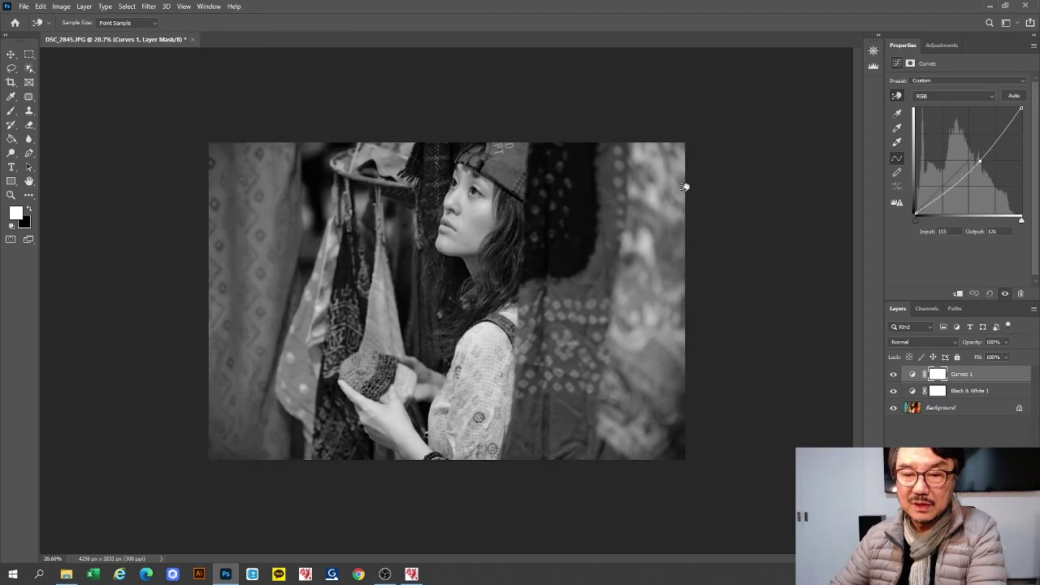
- Fill the Curves 1 mask with black, and paint white along the photo's outer edges with a 1500 px brush at 15% opacity
{"action": "left_click", "coordinate": [15, 141]}
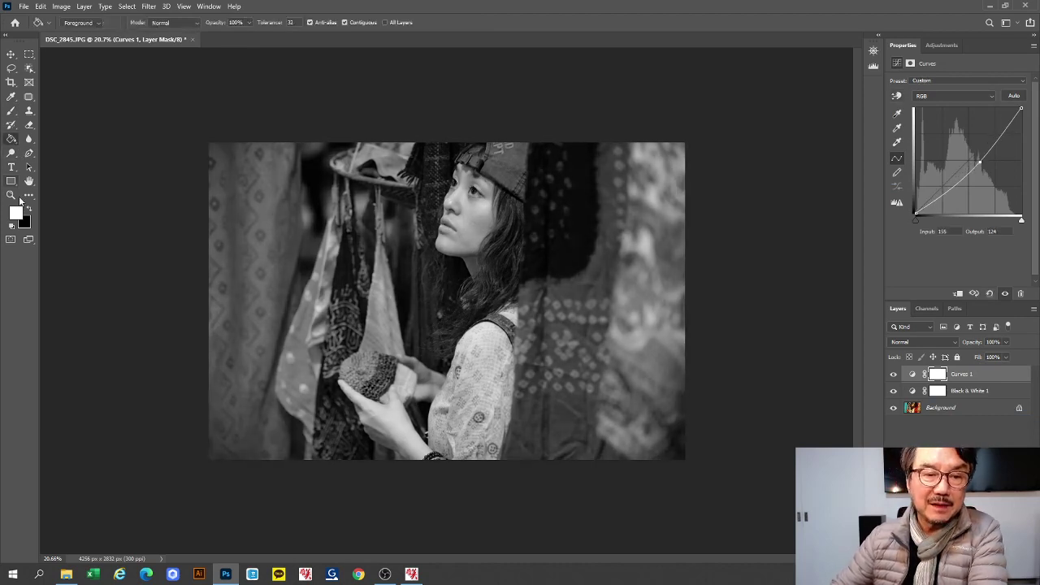
{"action": "left_click", "coordinate": [277, 256]}
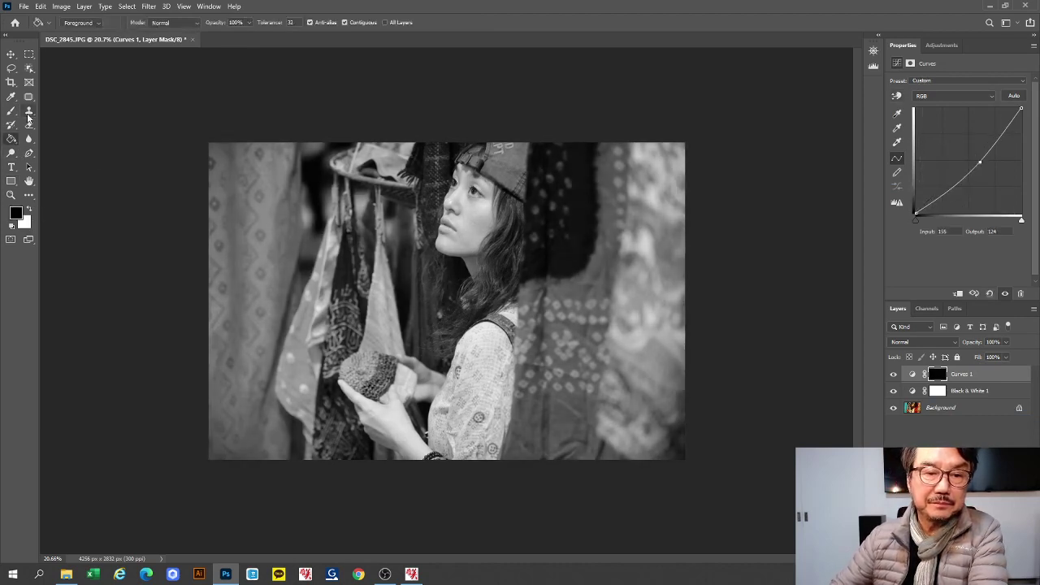
{"action": "left_click", "coordinate": [10, 111]}
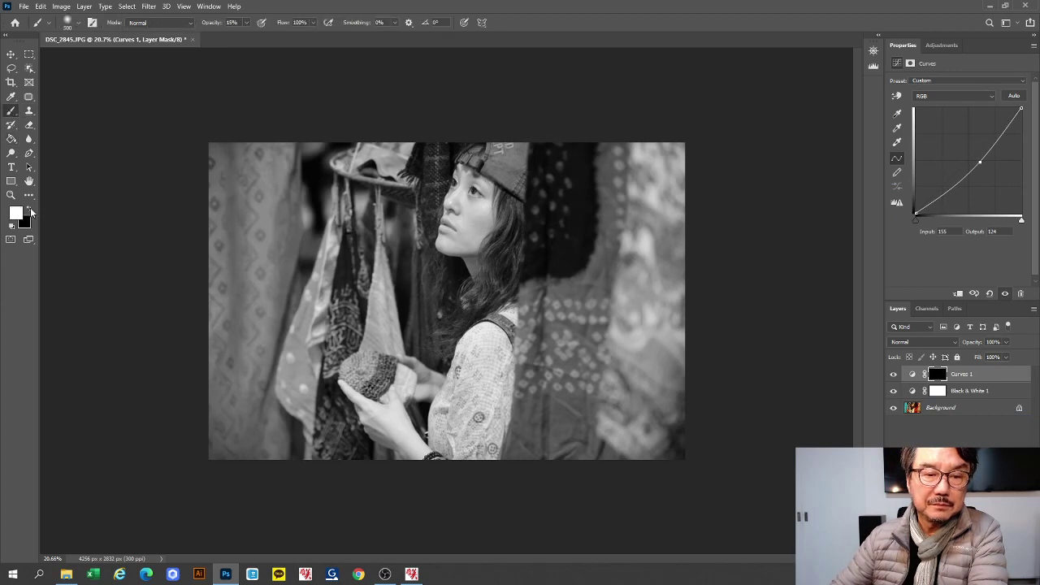
{"action": "scroll", "coordinate": [155, 248], "scroll_direction": "down", "scroll_amount": 1}
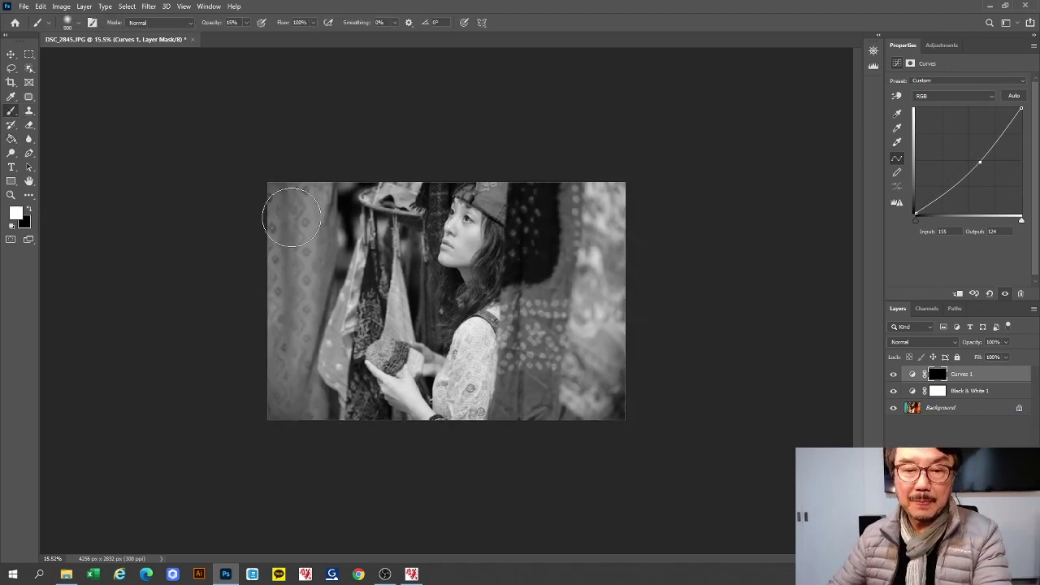
{"action": "key", "text": "bracketright"}
{"action": "key", "text": "bracketright"}
{"action": "key", "text": "bracketright"}
{"action": "key", "text": "bracketright"}
{"action": "key", "text": "bracketright"}
{"action": "key", "text": "bracketright"}
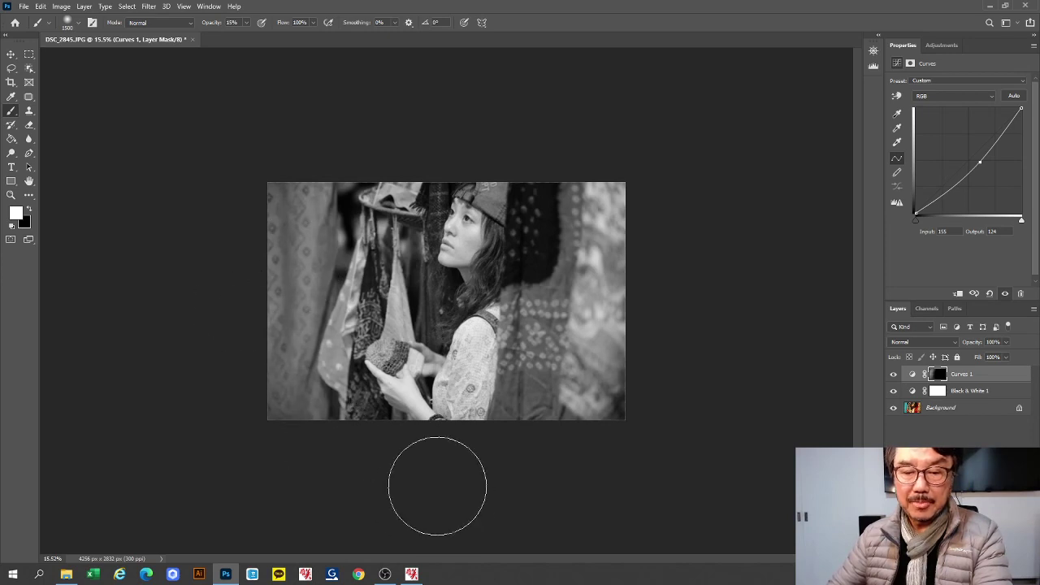
{"action": "mouse_move", "coordinate": [599, 433]}
{"action": "left_mouse_down"}
{"action": "mouse_move", "coordinate": [400, 477]}
{"action": "mouse_move", "coordinate": [367, 466]}
{"action": "left_mouse_up"}
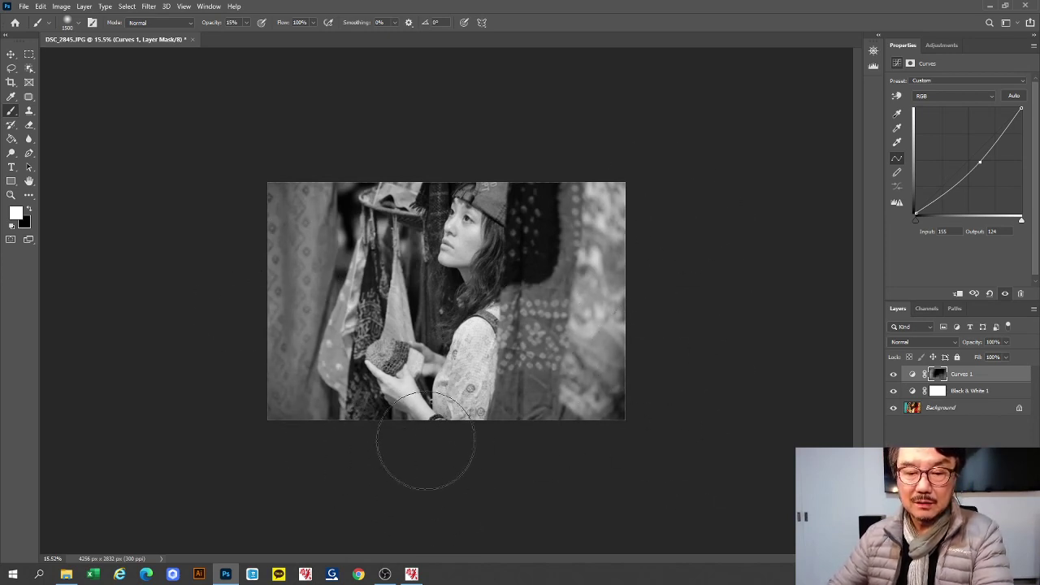
- Paint more white on the Curves 1 mask over the areas around the woman, reducing the brush to 1200 px and 700 px
{"action": "key", "text": "bracketleft"}
{"action": "key", "text": "bracketleft"}
{"action": "key", "text": "bracketleft"}
{"action": "key", "text": "bracketleft"}
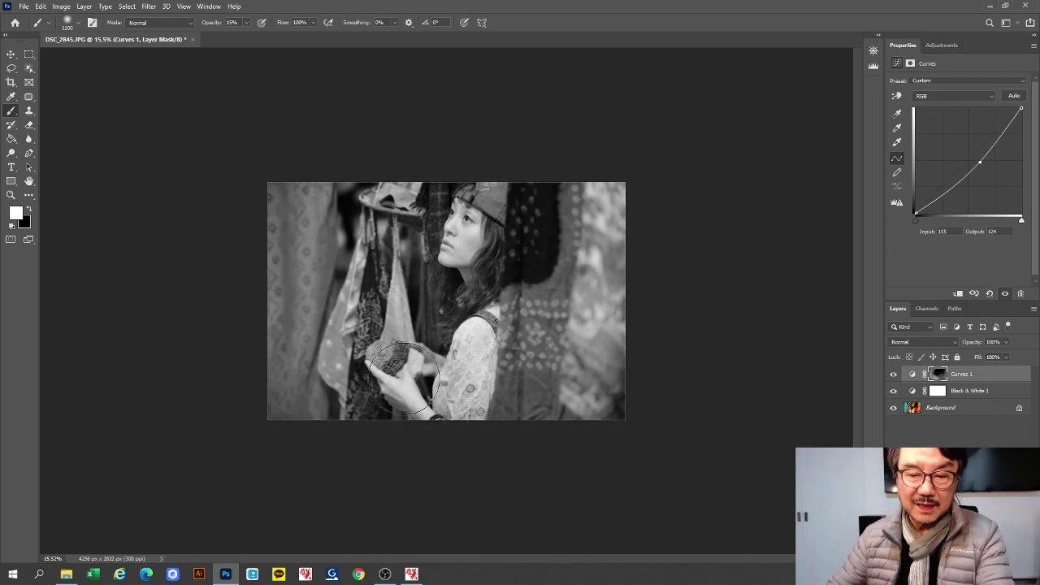
{"action": "key", "text": "bracketleft"}
{"action": "key", "text": "bracketleft"}
{"action": "key", "text": "bracketleft"}
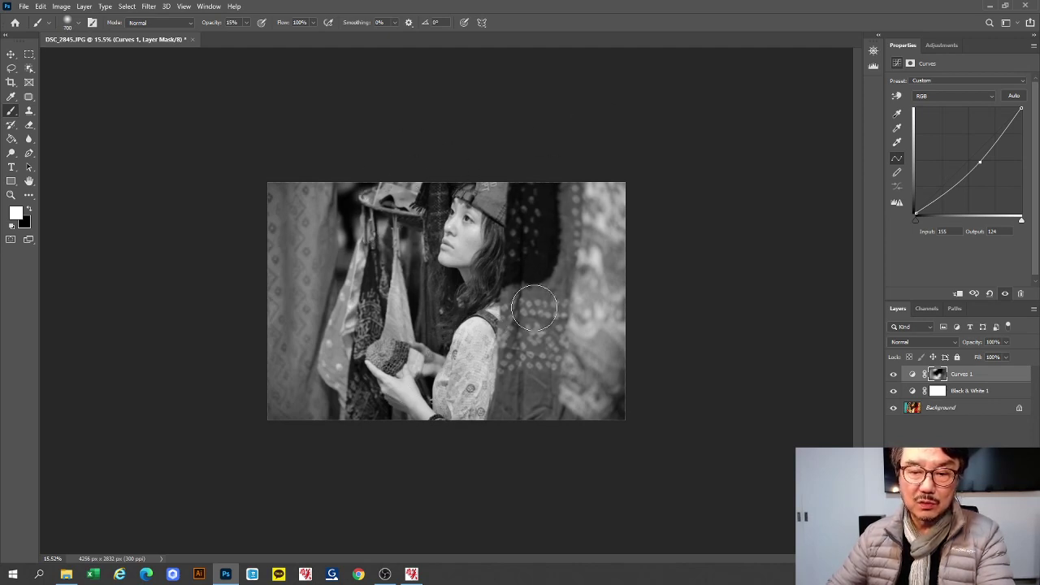
{"action": "key", "text": "ctrl+plus"}
{"action": "key", "text": "ctrl+plus"}
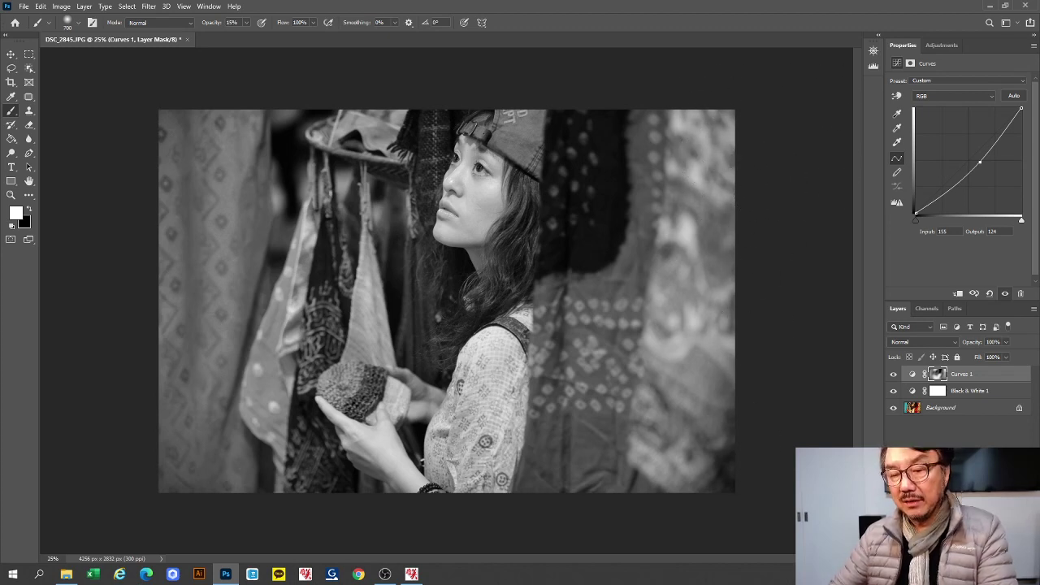
- Add a second Curves adjustment layer and darken the fabric at the photo's upper-right corner, moving input 149 to output 127
{"action": "left_click", "coordinate": [987, 546]}
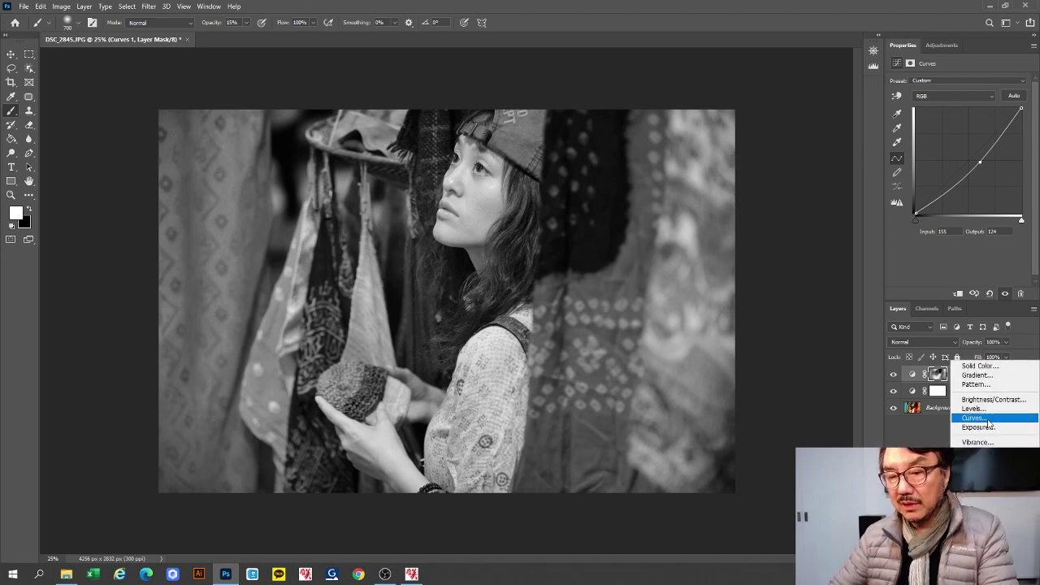
{"action": "left_click", "coordinate": [993, 415]}
{"action": "left_click", "coordinate": [898, 97]}
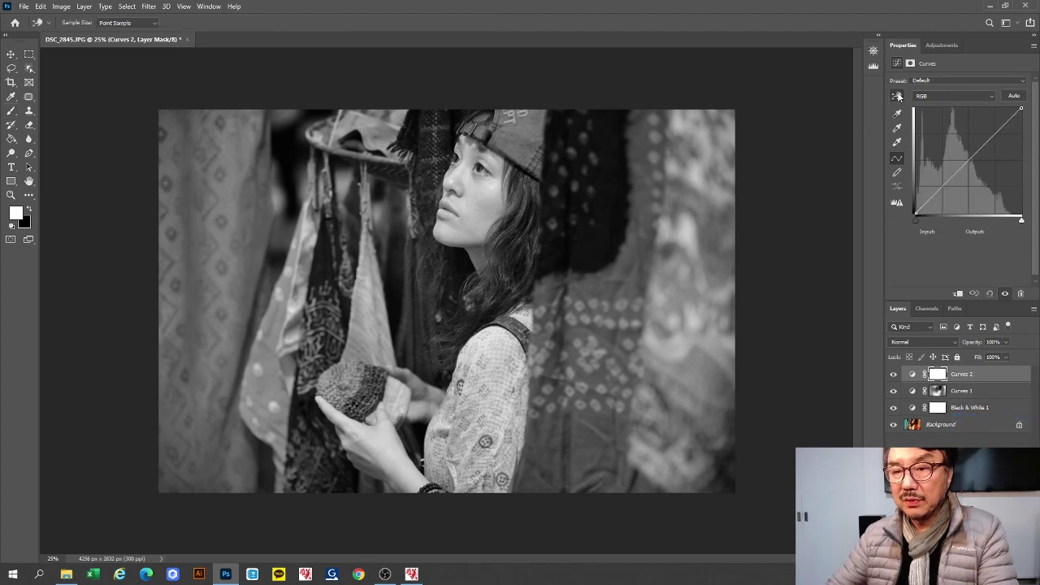
{"action": "left_click_drag", "start_coordinate": [733, 120], "coordinate": [738, 131]}
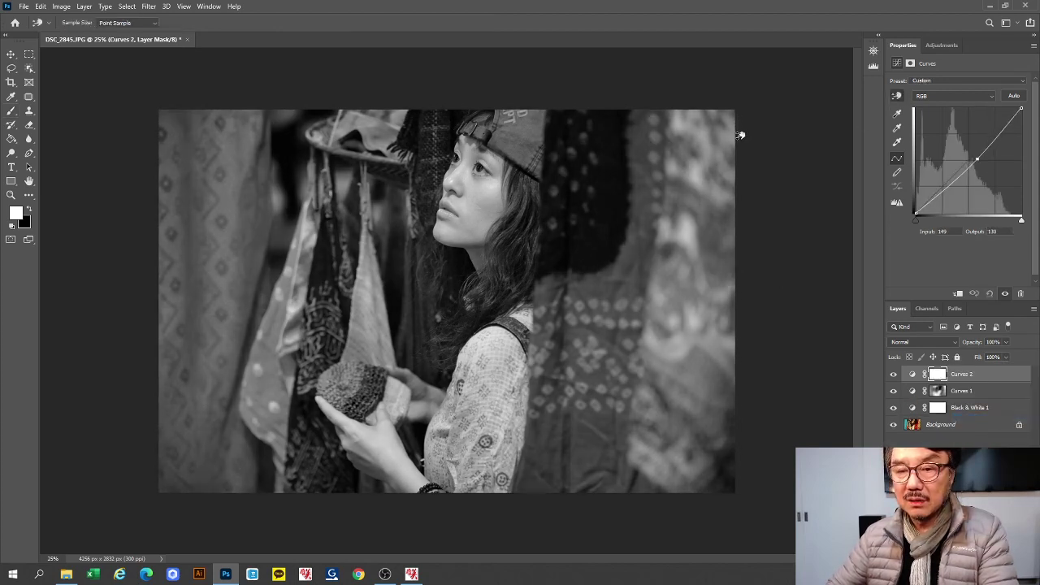
- Fill the Curves 2 mask with black, and paint white over the lower areas and blouse with a 700 px brush at 15% opacity
{"action": "left_click", "coordinate": [11, 139]}
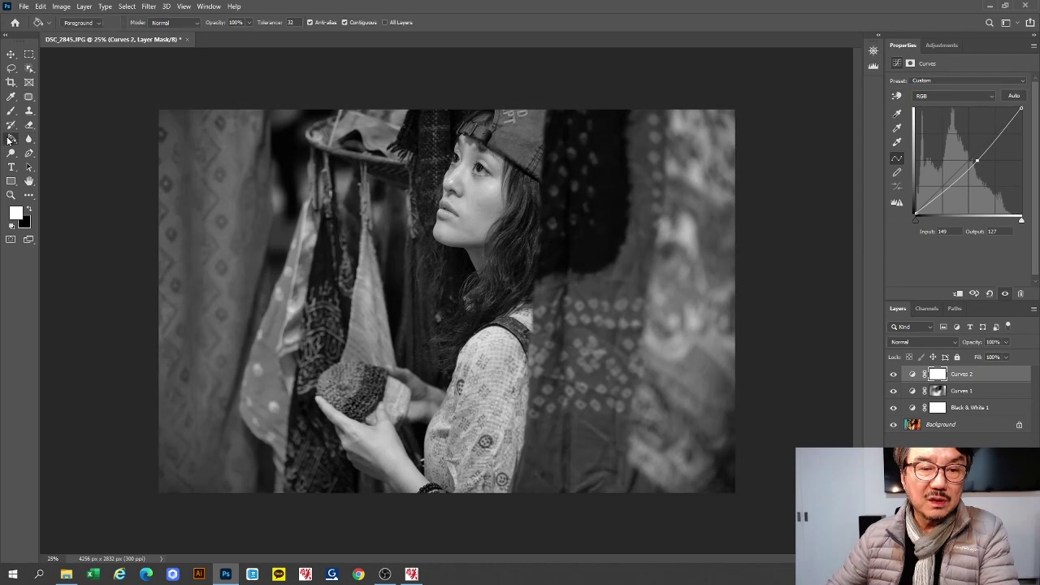
{"action": "key", "text": "ctrl+i"}
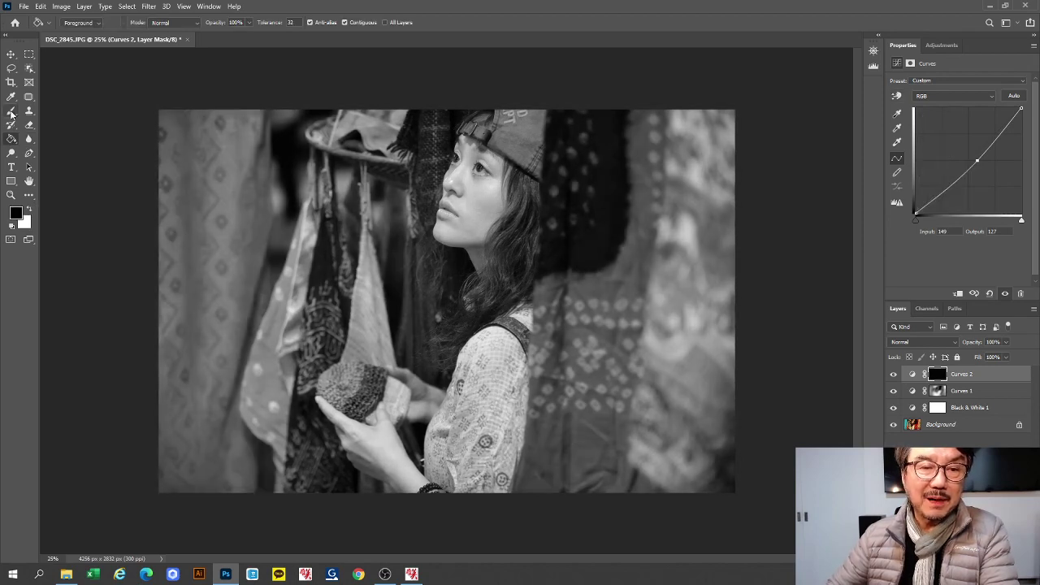
{"action": "left_click", "coordinate": [10, 112]}
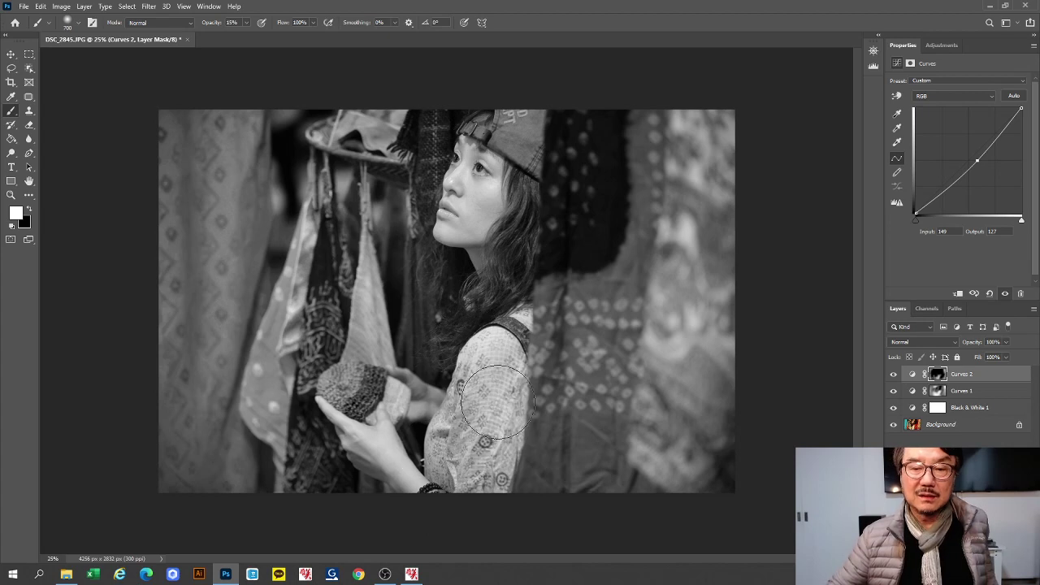
{"action": "scroll", "coordinate": [488, 405], "scroll_direction": "down", "scroll_amount": 1}
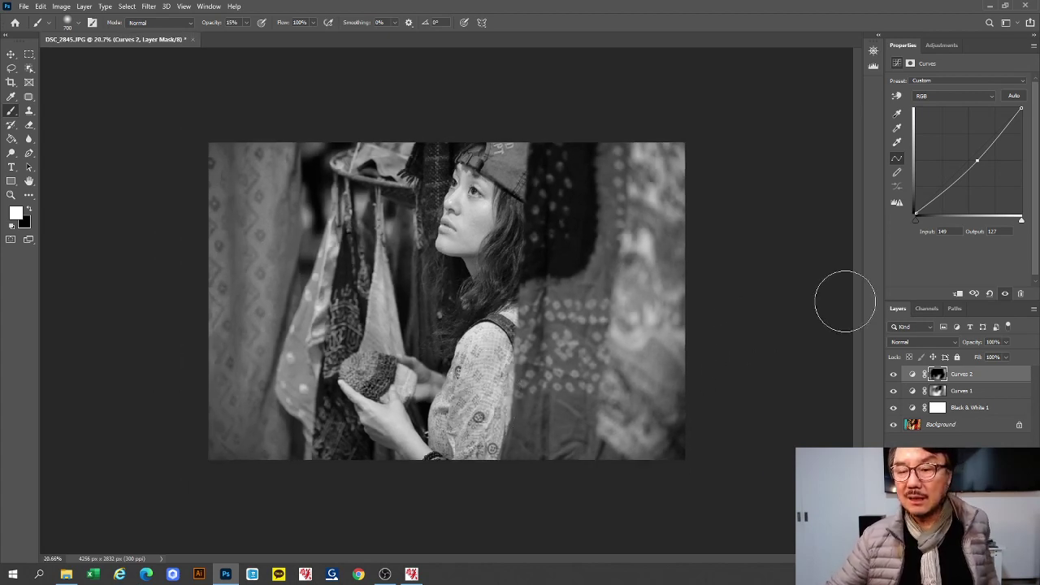
- Flatten the image, and draw a freehand Lasso selection around the woman, her cap and the knitted hat in her hands
{"action": "left_click", "coordinate": [1034, 309]}
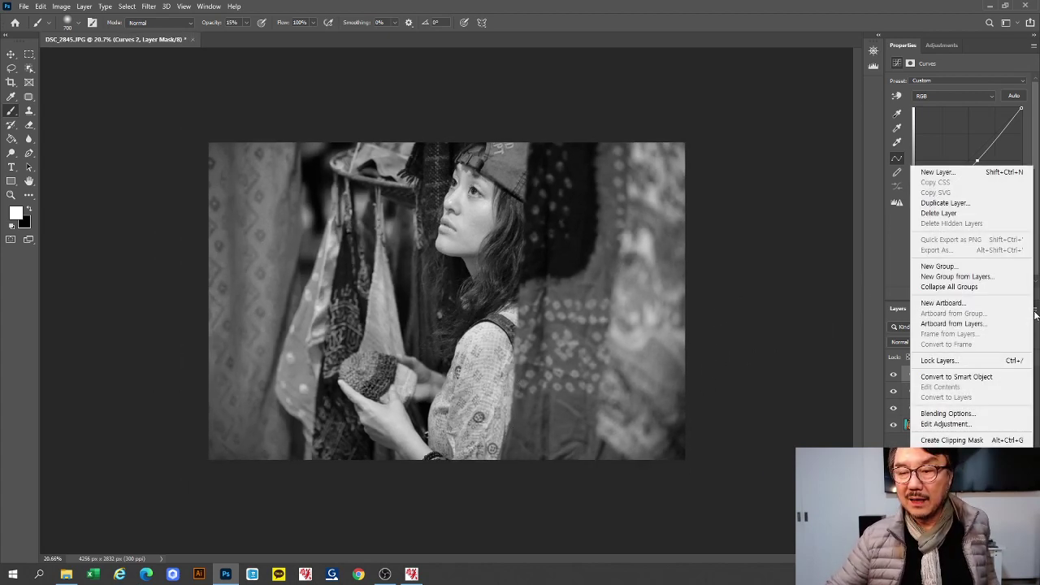
{"action": "left_click", "coordinate": [946, 503]}
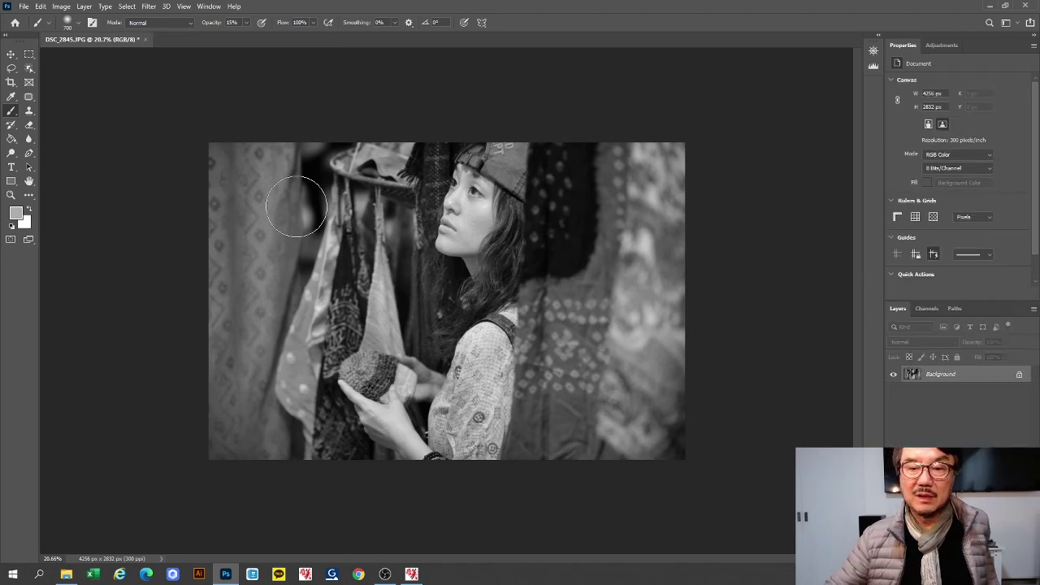
{"action": "left_click", "coordinate": [12, 68]}
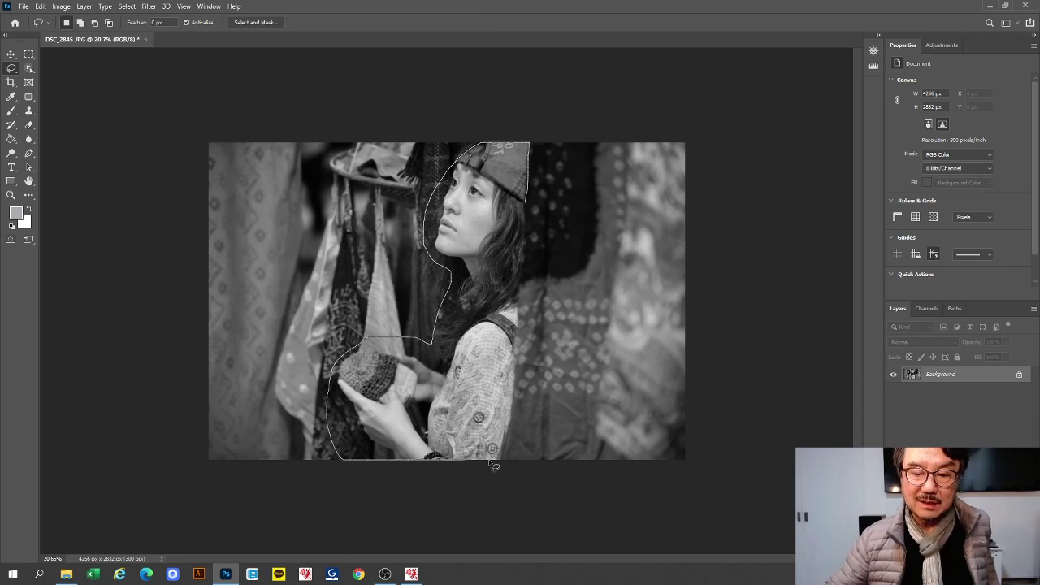
{"action": "left_click_drag", "start_coordinate": [528, 313], "coordinate": [532, 244]}
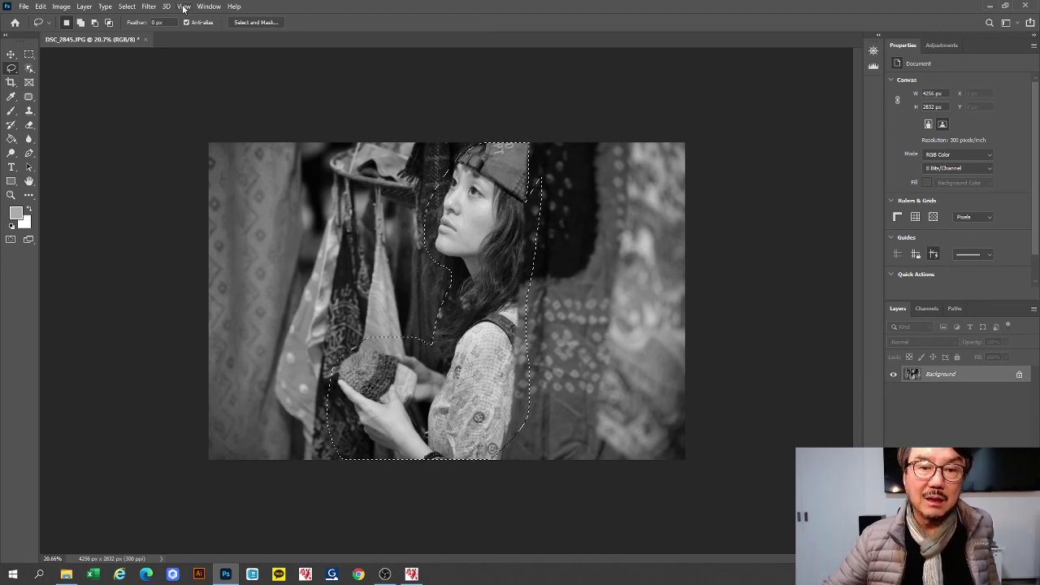
- Sharpen the selected area with Unsharp Mask at amount 50%, radius 1.0 pixels and threshold 0, and clear the selection
{"action": "left_click", "coordinate": [149, 7]}
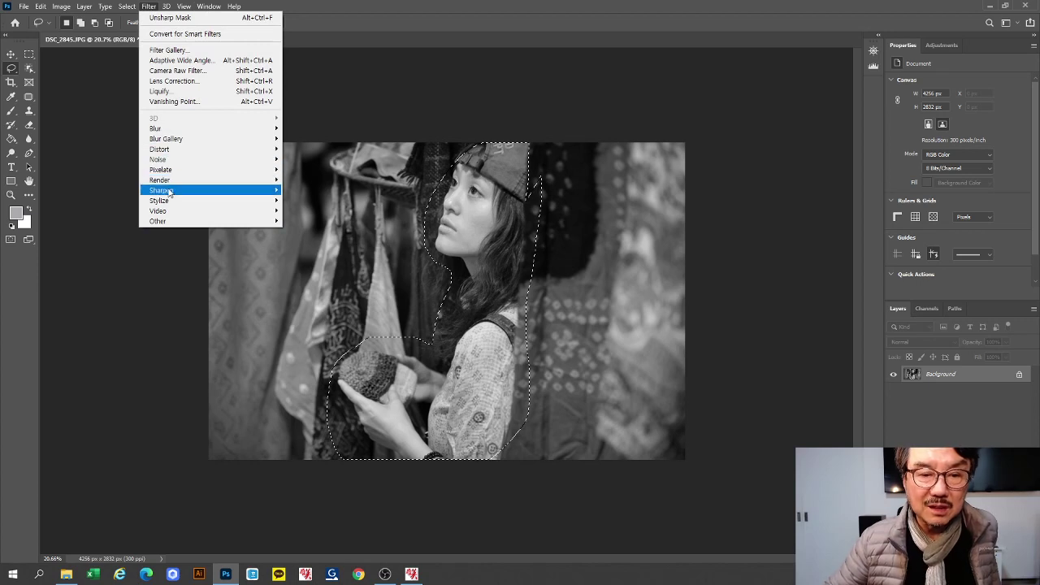
{"action": "left_click", "coordinate": [40, 7]}
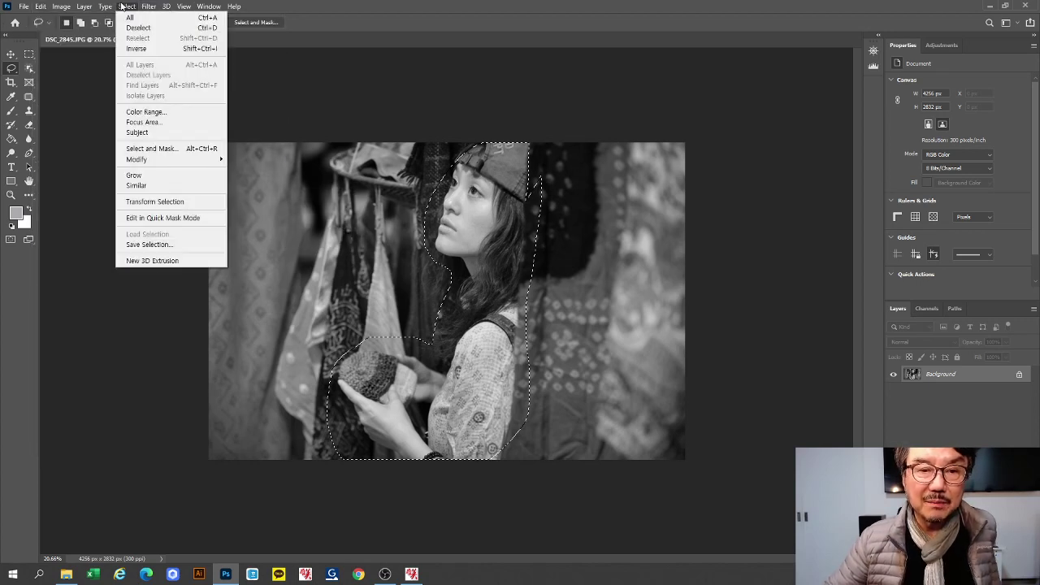
{"action": "mouse_move", "coordinate": [149, 7]}
{"action": "mouse_move", "coordinate": [178, 190]}
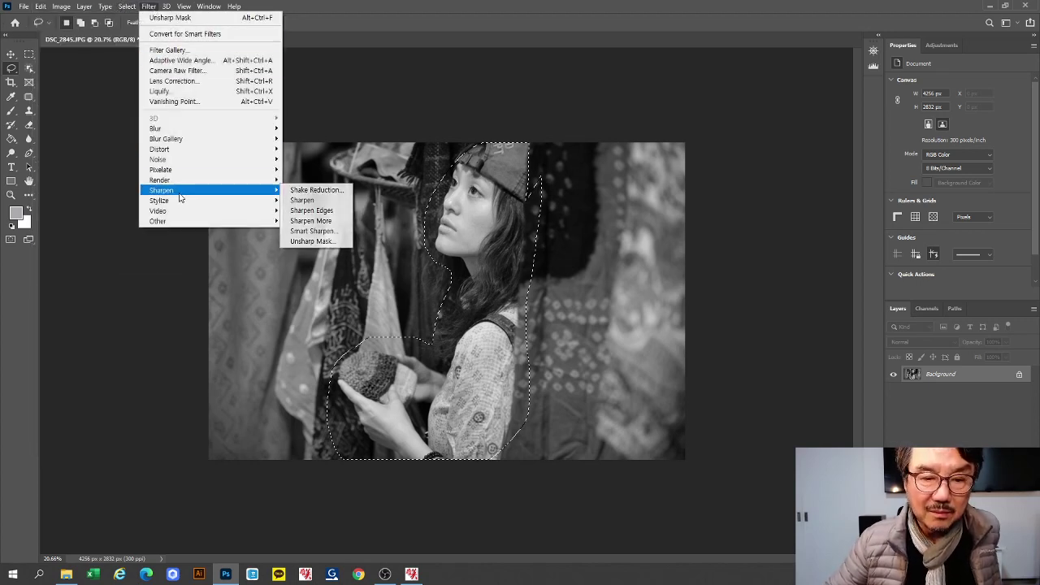
{"action": "left_click", "coordinate": [317, 244]}
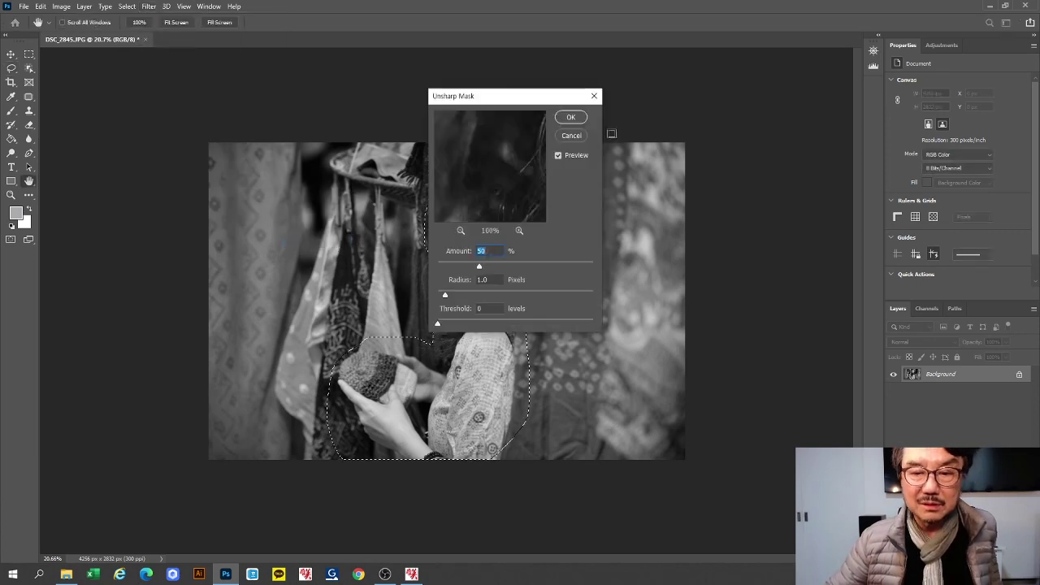
{"action": "left_click", "coordinate": [570, 117]}
{"action": "left_click", "coordinate": [789, 353]}
{"action": "scroll", "coordinate": [789, 353], "scroll_direction": "down", "scroll_amount": 2}
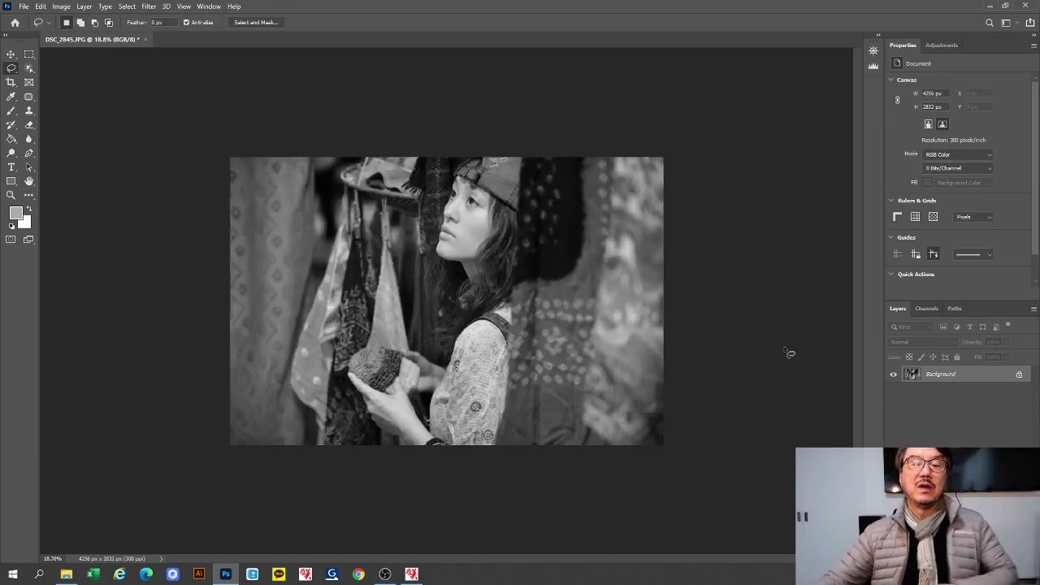
- Save the finished photo as a JPEG copy named DSC_2845-bw in the same folder
{"action": "left_click", "coordinate": [23, 7]}
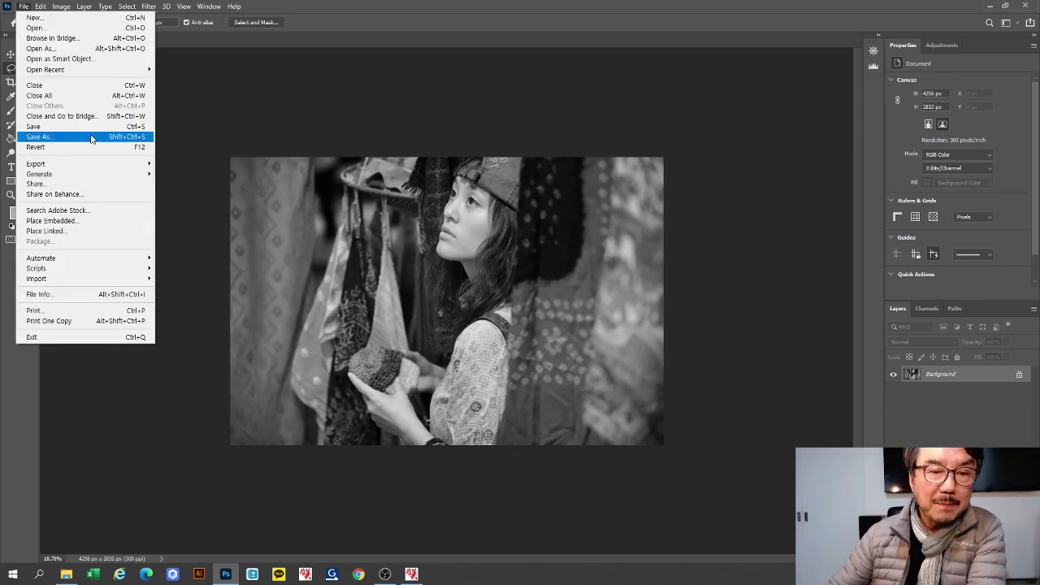
{"action": "left_click", "coordinate": [90, 137]}
{"action": "left_click", "coordinate": [599, 379]}
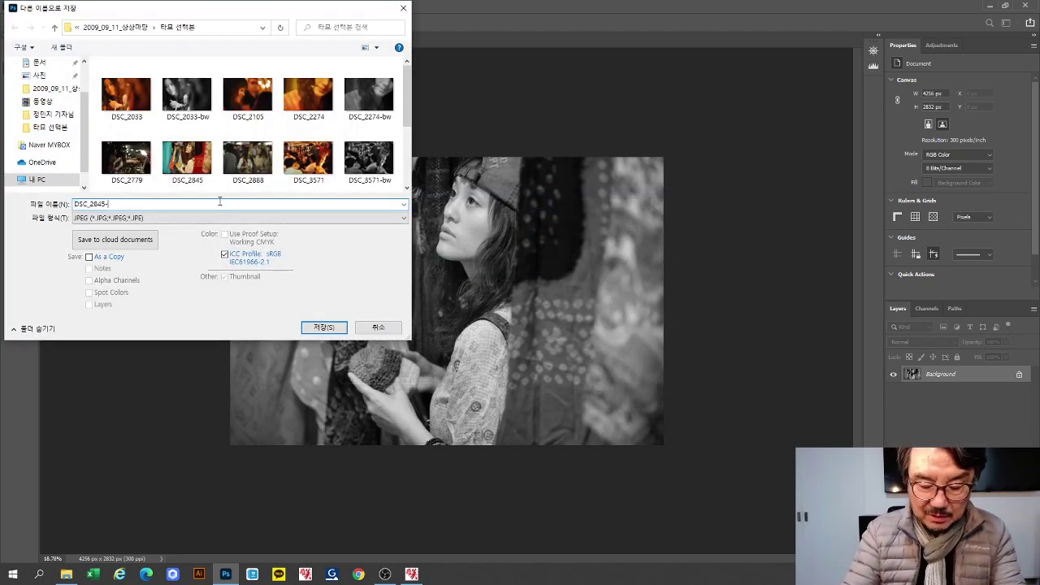
{"action": "type", "text": "-bw"}
{"action": "key", "text": "Return"}
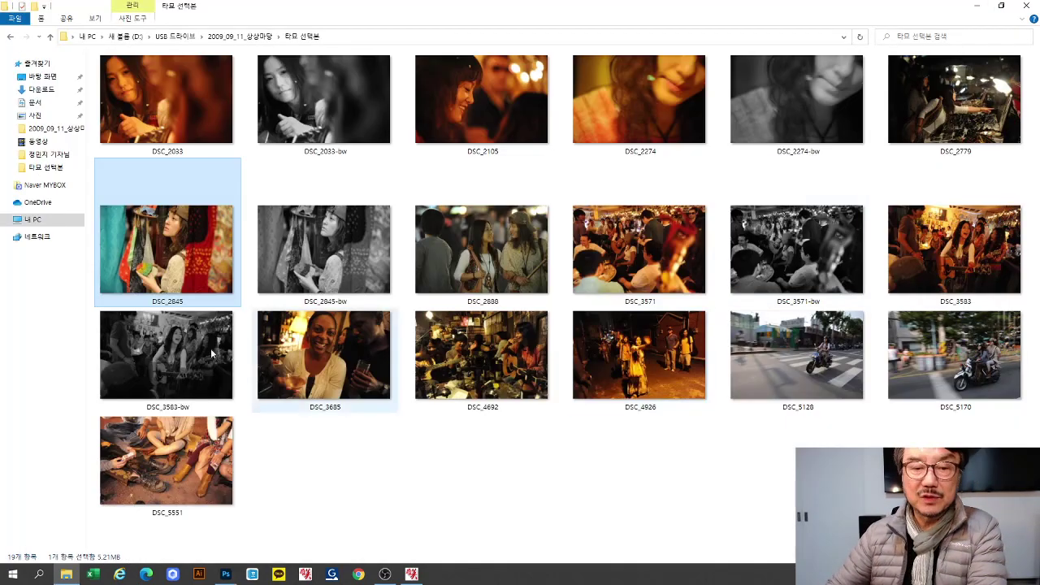
- Open DSC_2845 from the photo folder in the photo viewer, compare it repeatedly with DSC_2845-bw, and close the viewer
{"action": "double_click", "coordinate": [180, 247]}
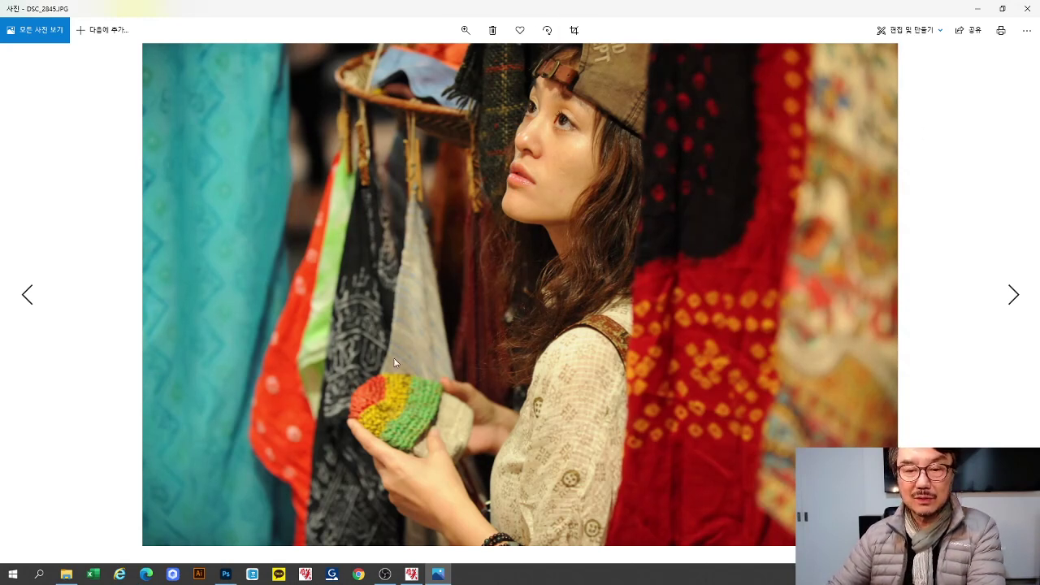
{"action": "left_click", "coordinate": [1014, 298]}
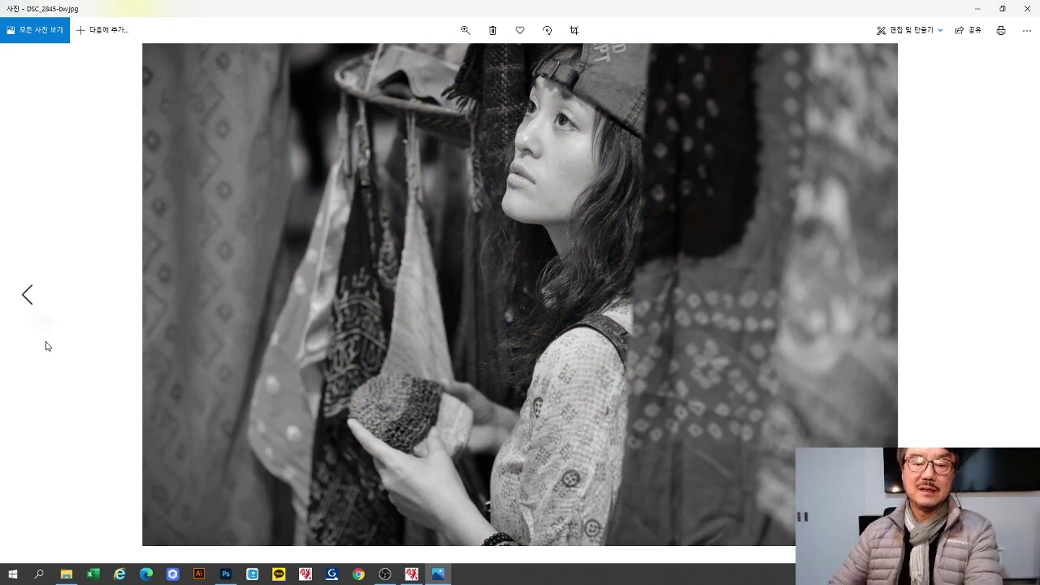
{"action": "left_click", "coordinate": [26, 296]}
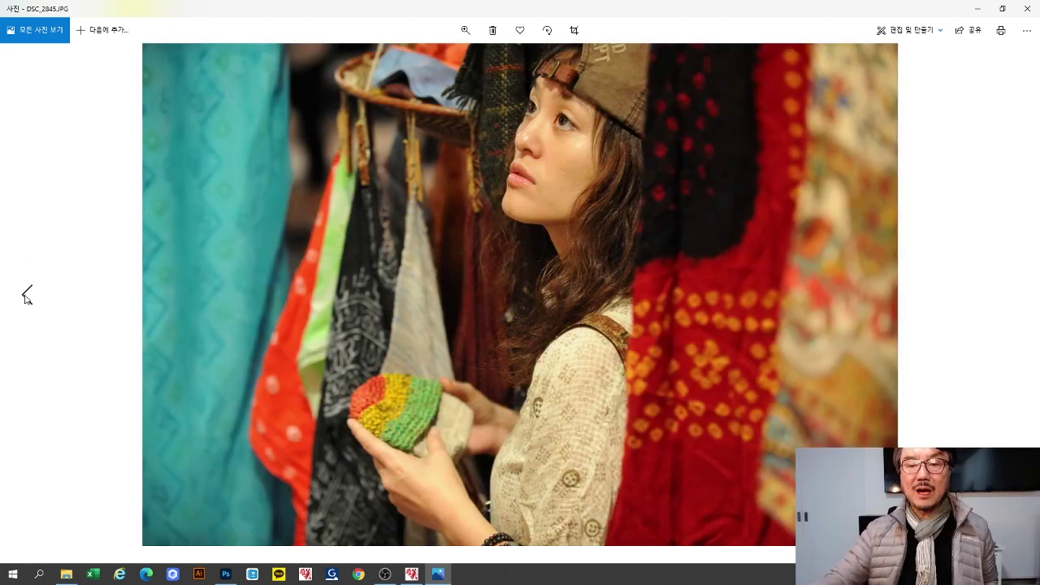
{"action": "left_click", "coordinate": [1013, 294]}
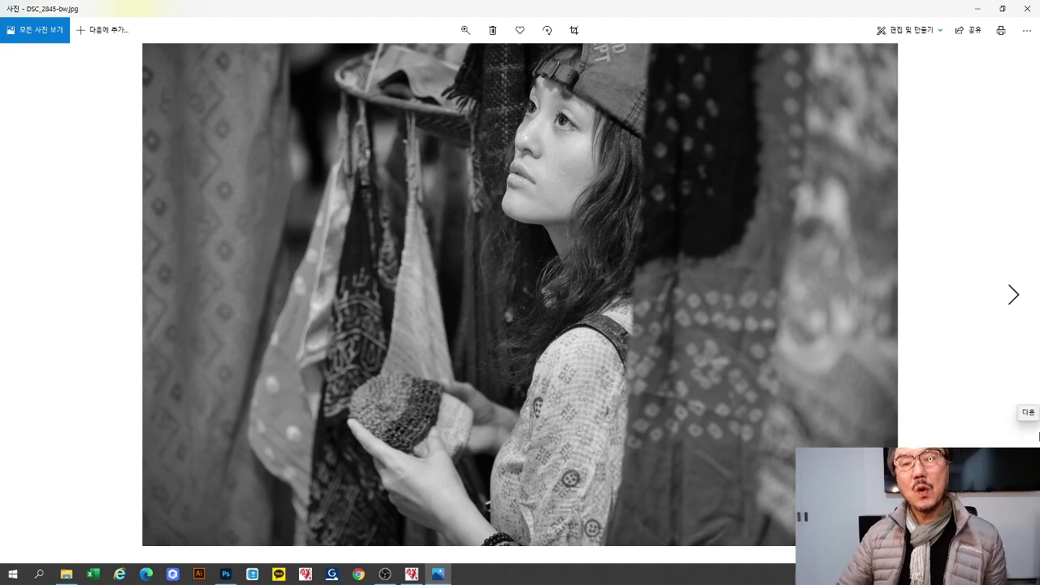
{"action": "left_click", "coordinate": [19, 307]}
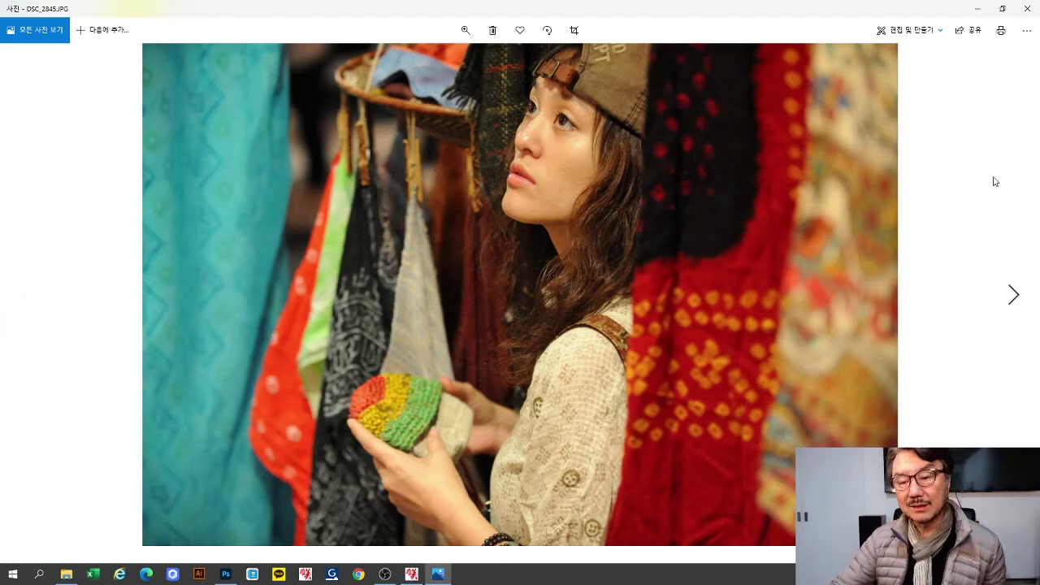
{"action": "left_click", "coordinate": [1012, 296]}
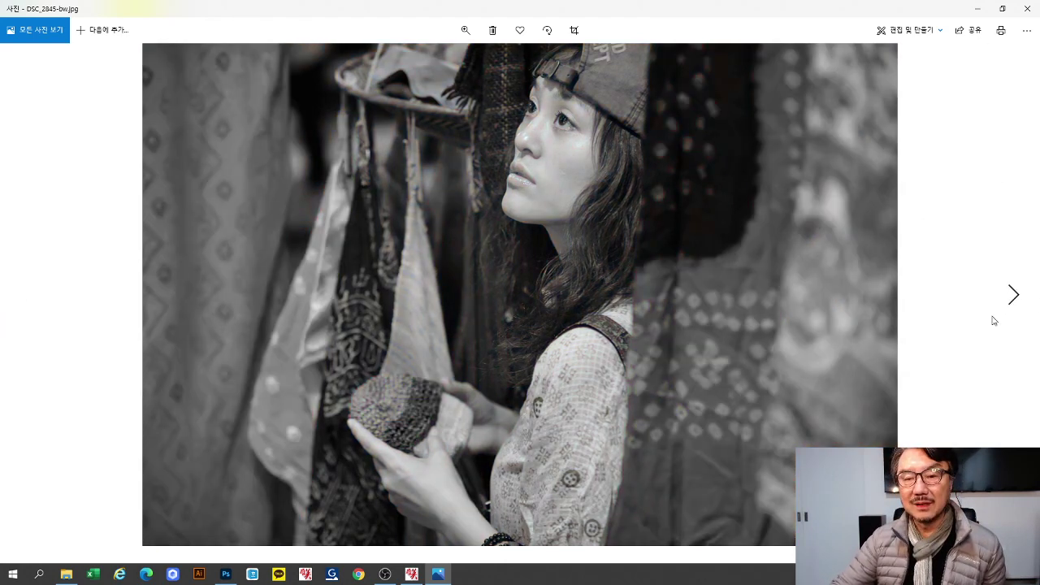
{"action": "left_click", "coordinate": [1027, 10]}
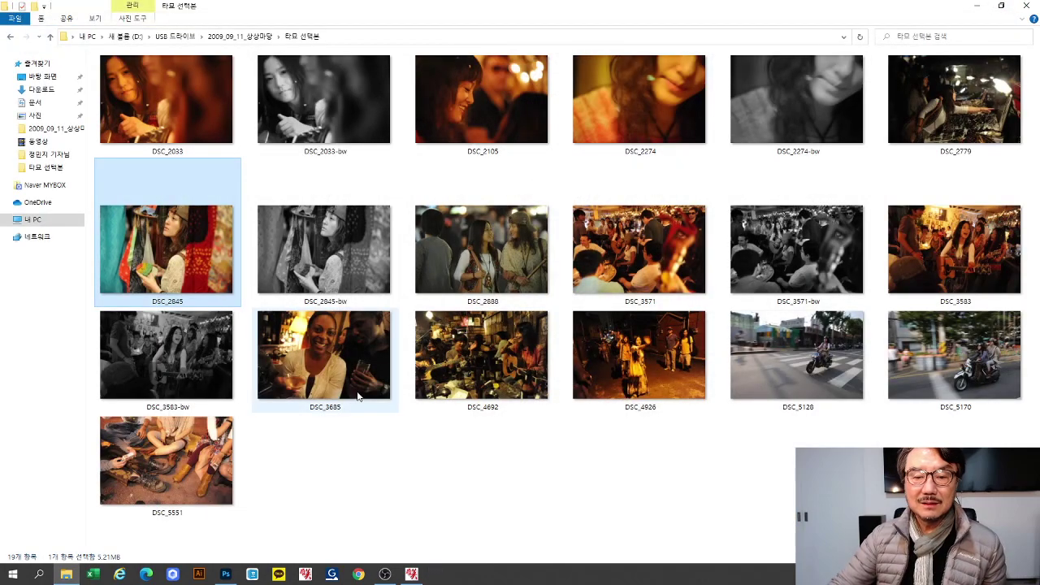
- Minimise the photo folder window and switch to OBS
{"action": "left_click", "coordinate": [972, 7]}
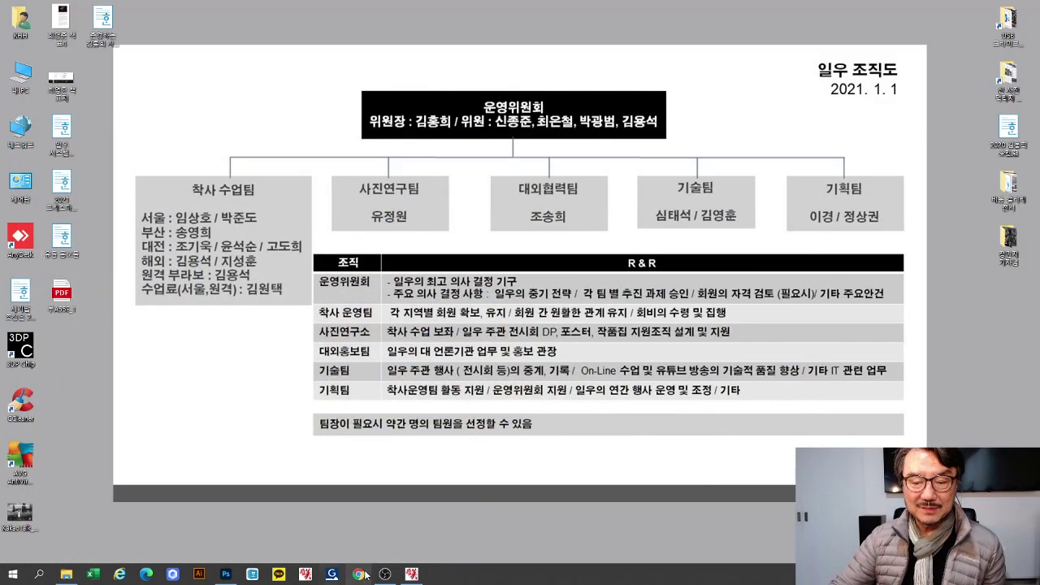
{"action": "left_click", "coordinate": [385, 574]}
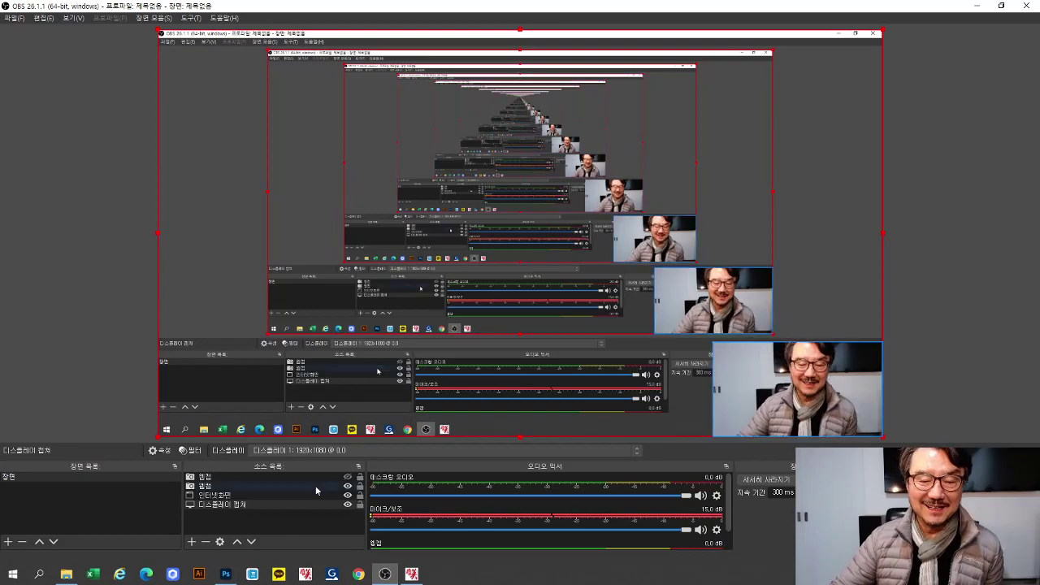